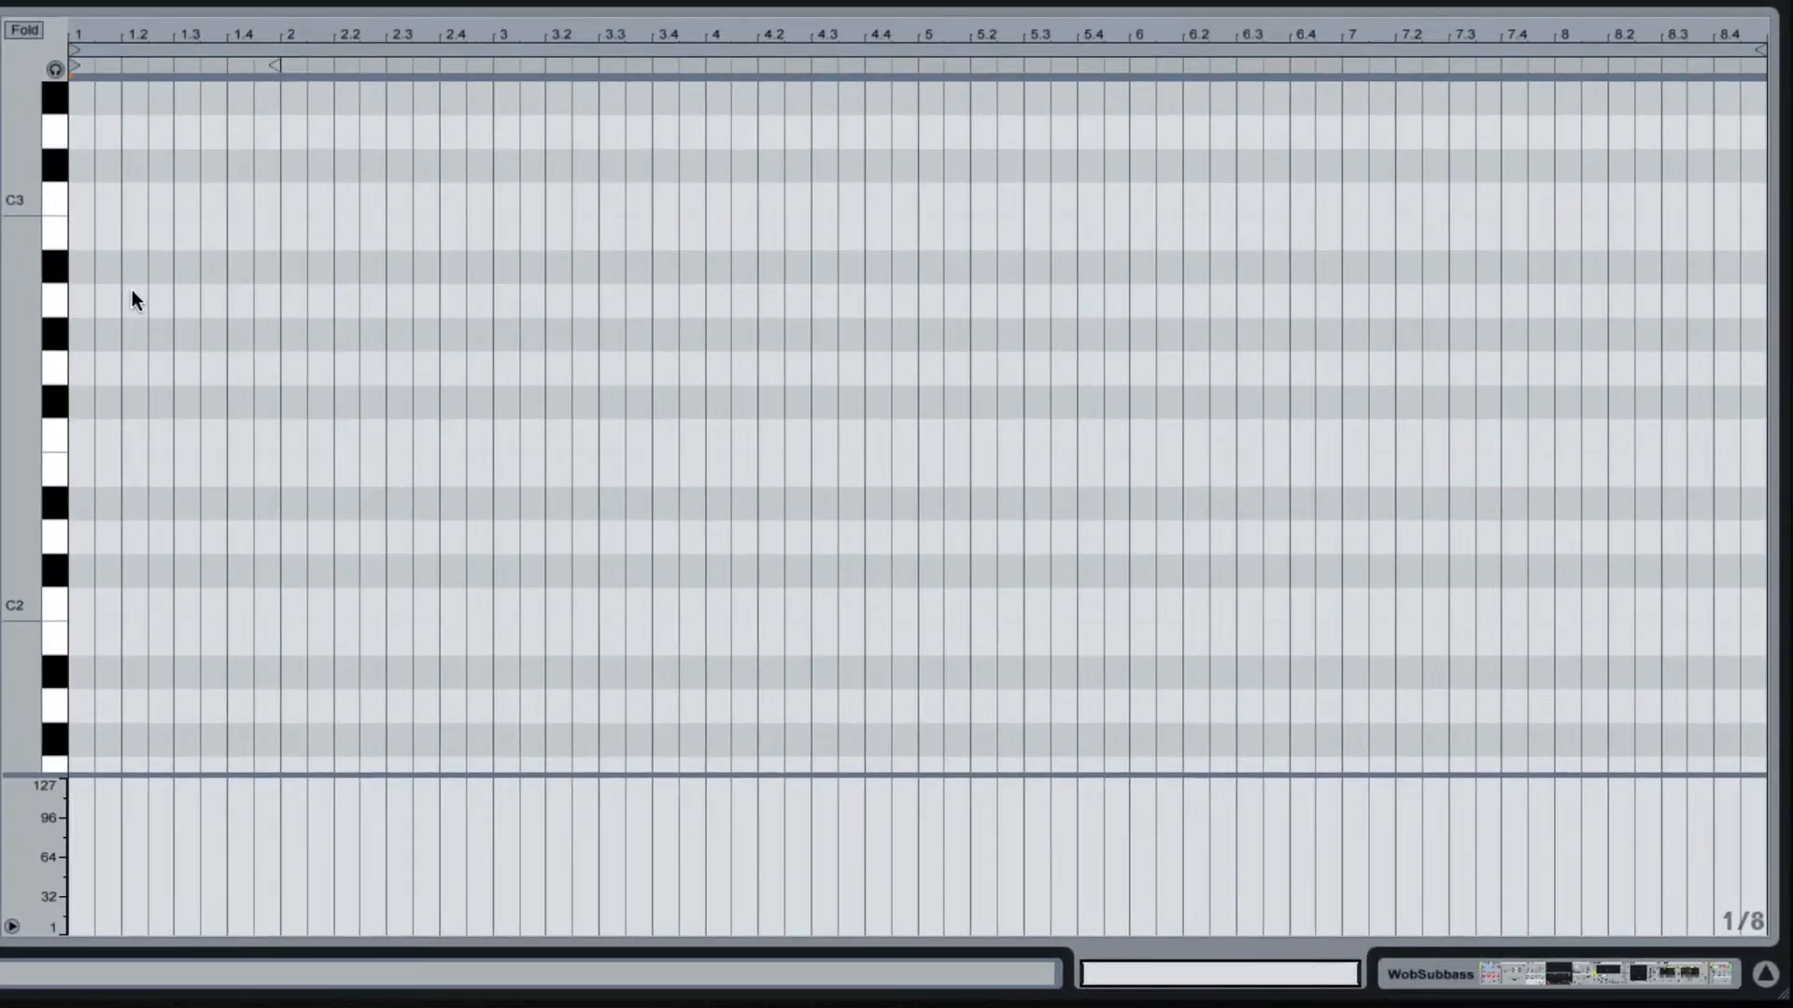
# Draw two-bar notes in the empty clip: C2 from bar 1 to 3 and A#1 from bar 3 to 5.
pyautogui.scroll(-2, 132, 293)
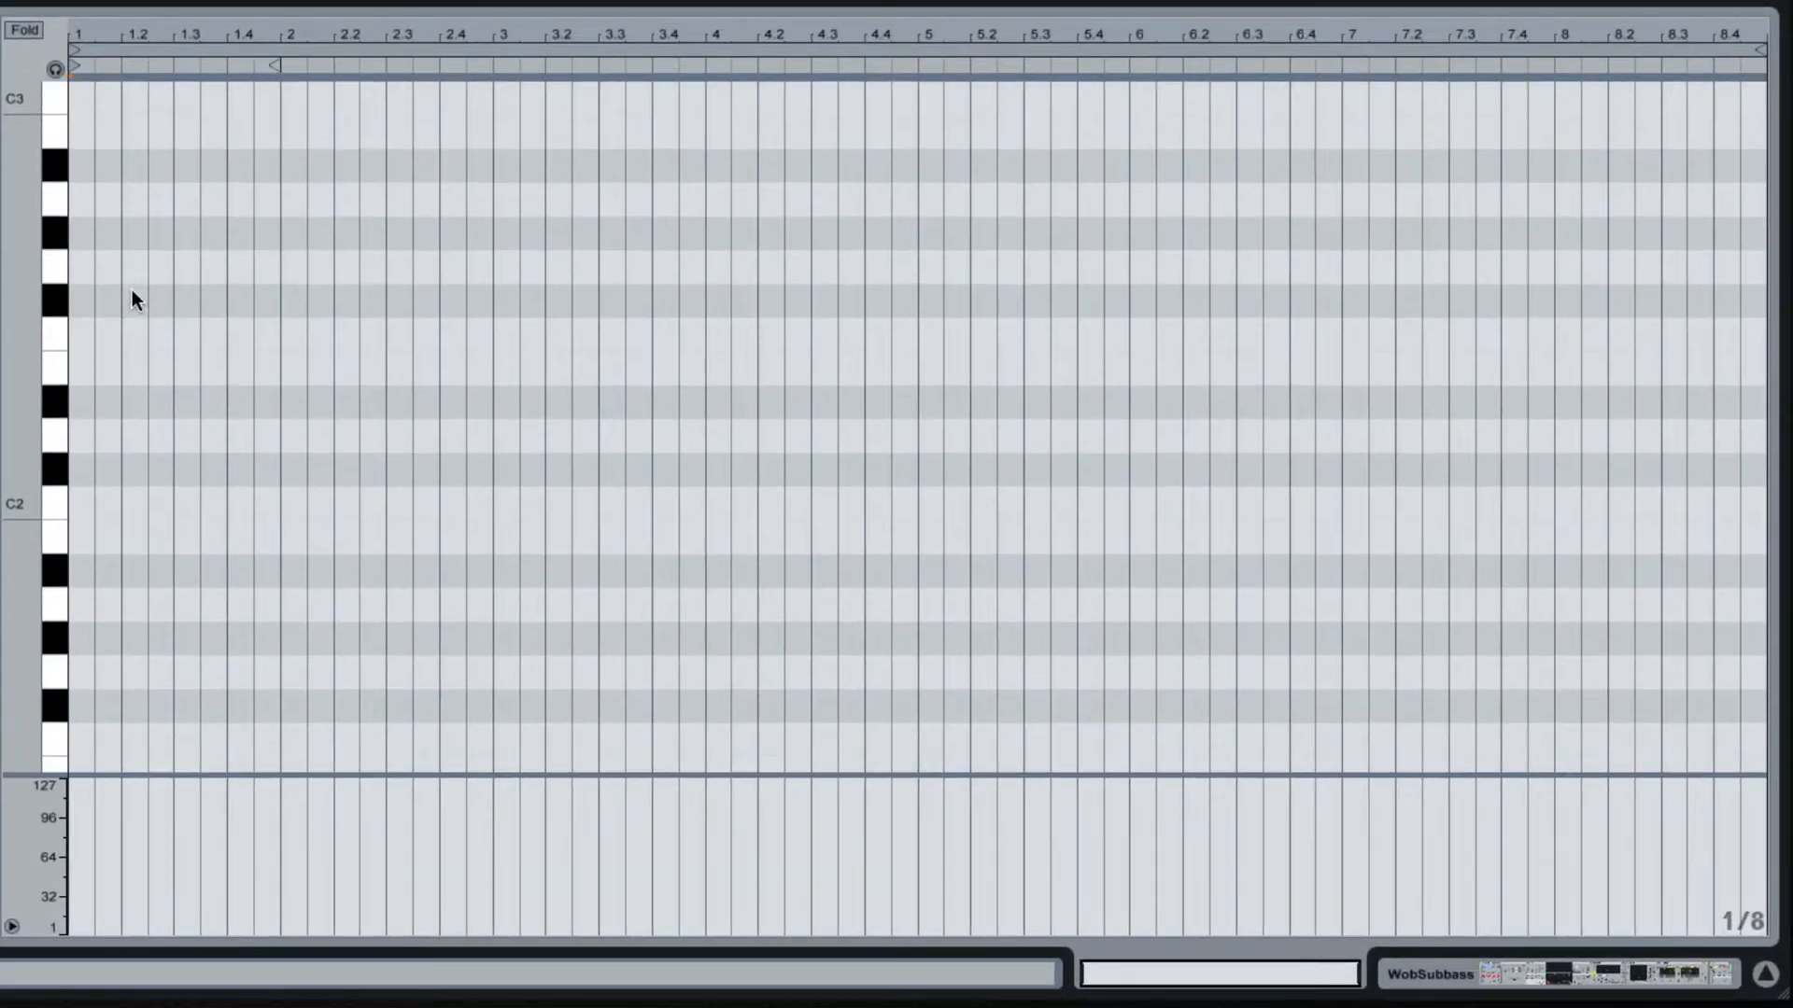
pyautogui.doubleClick(80, 504)
pyautogui.moveTo(91, 504); pyautogui.dragTo(496, 527)
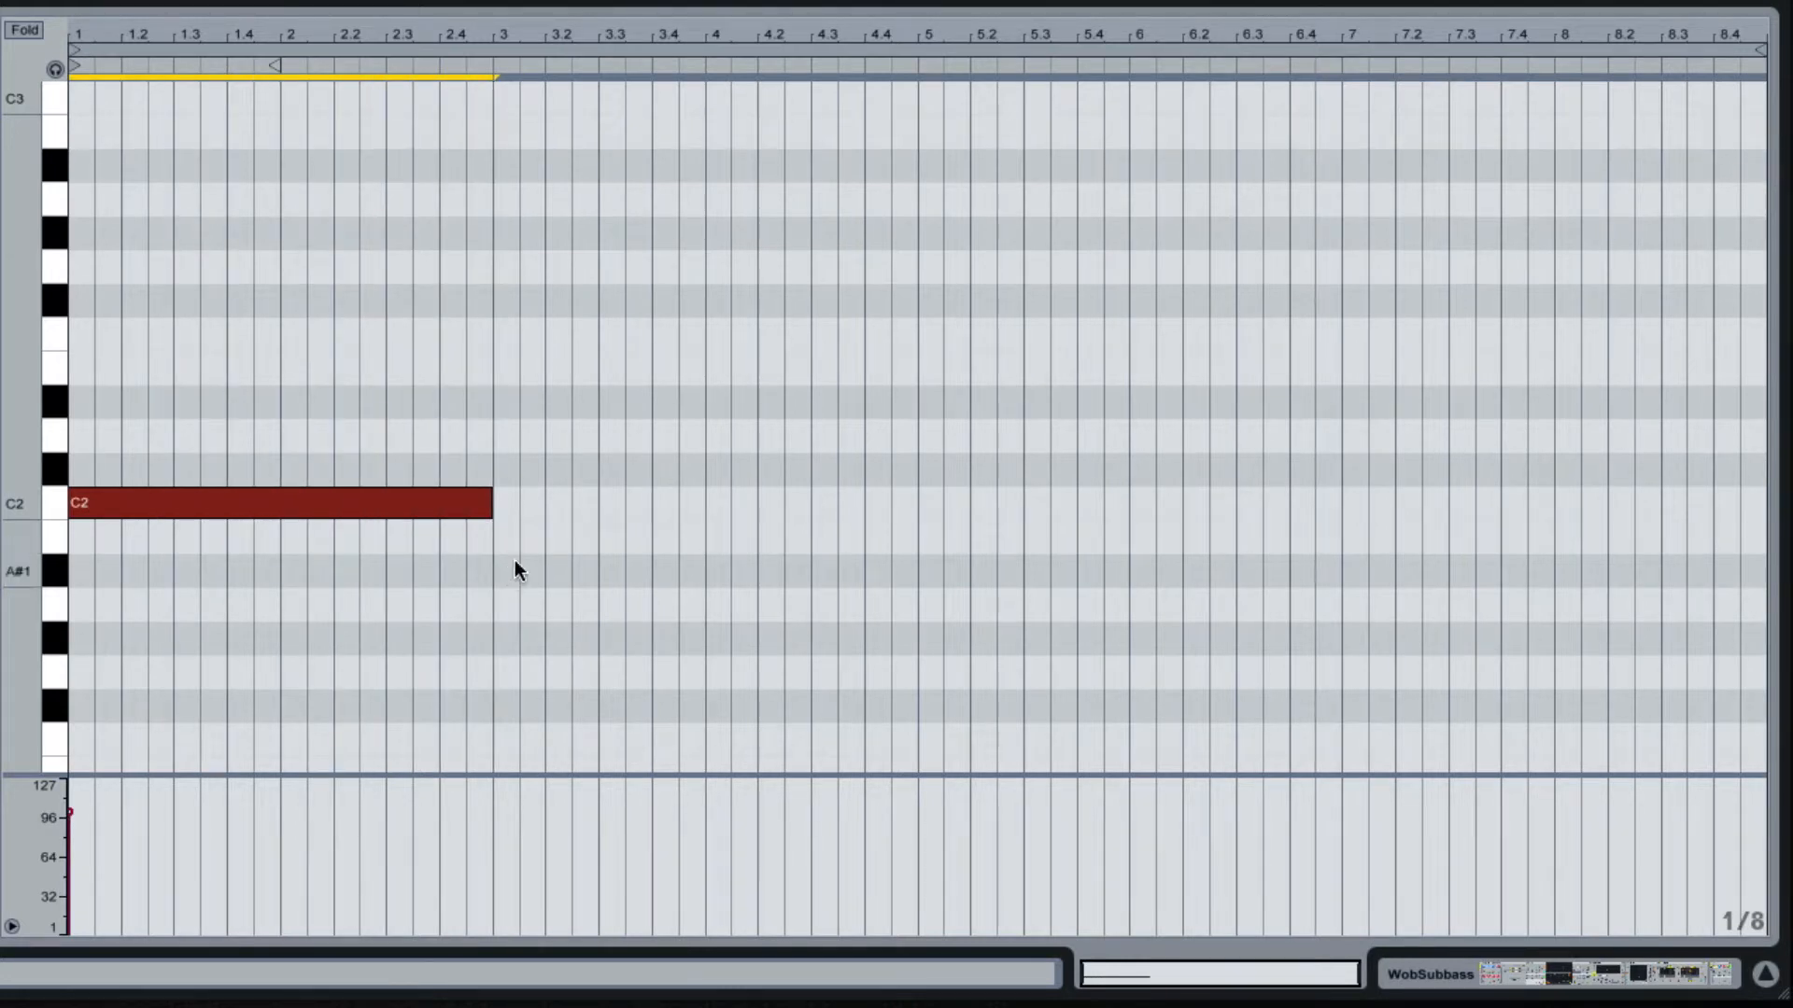
pyautogui.doubleClick(505, 573)
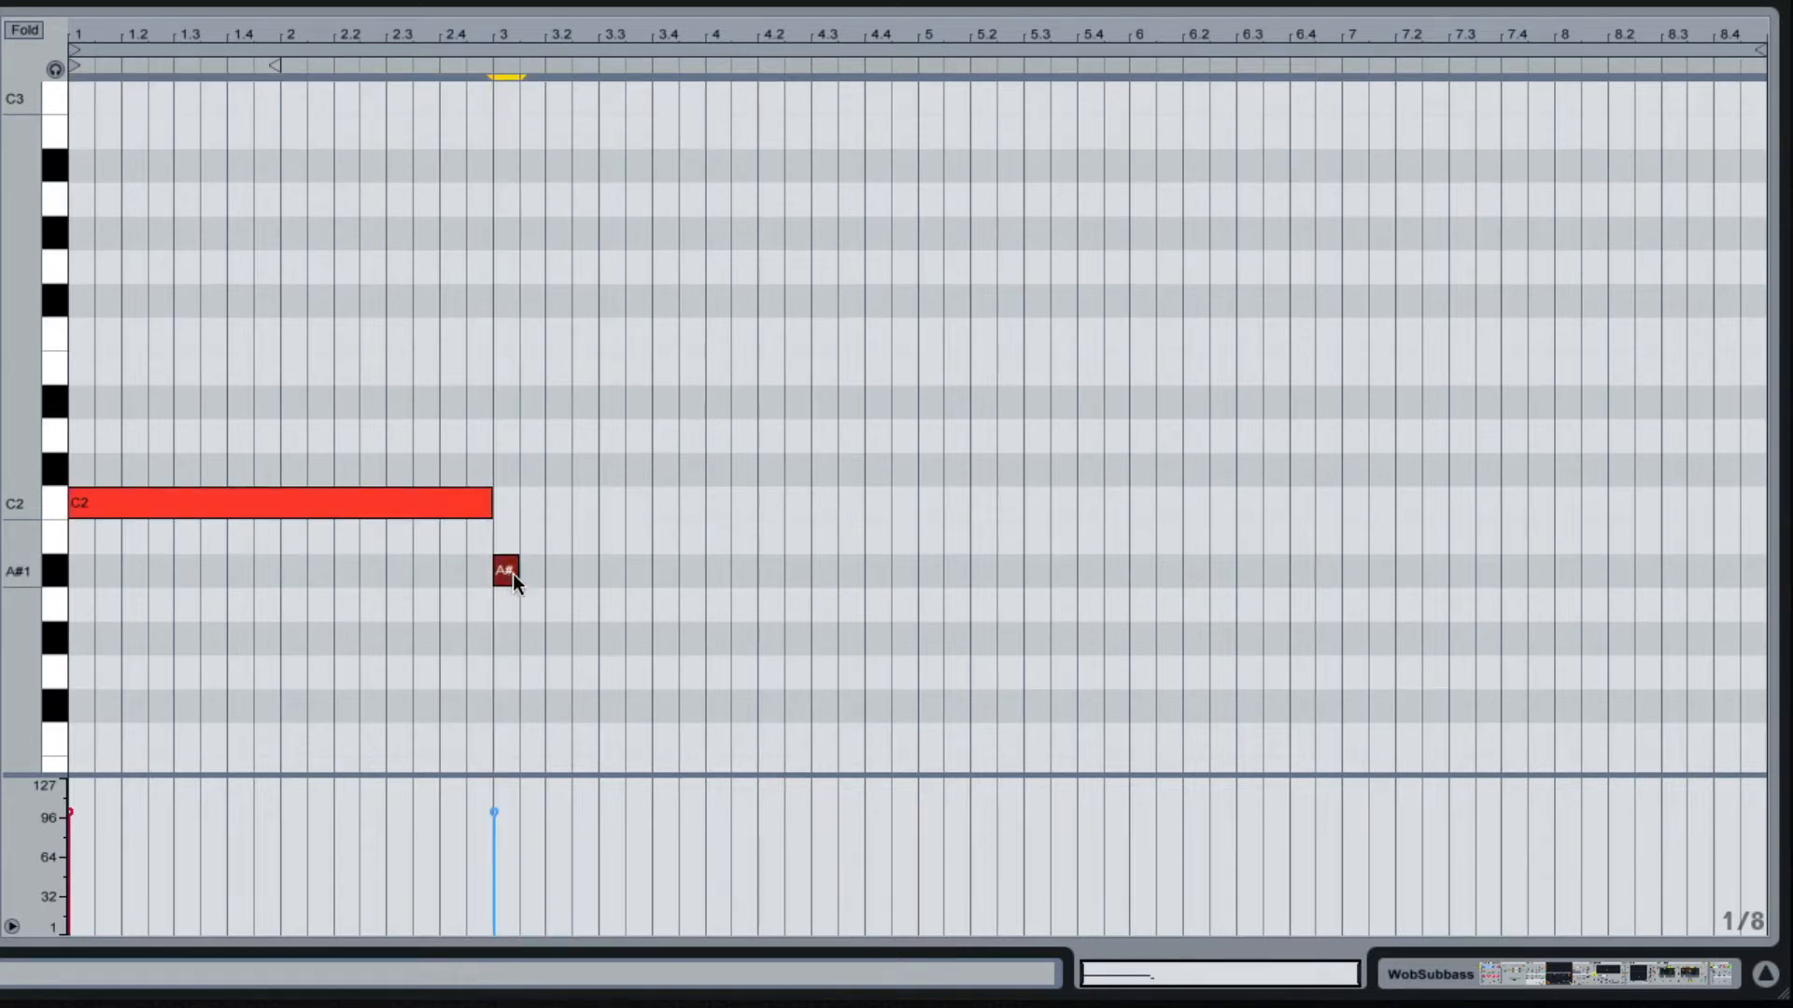
pyautogui.moveTo(517, 573); pyautogui.dragTo(908, 576)
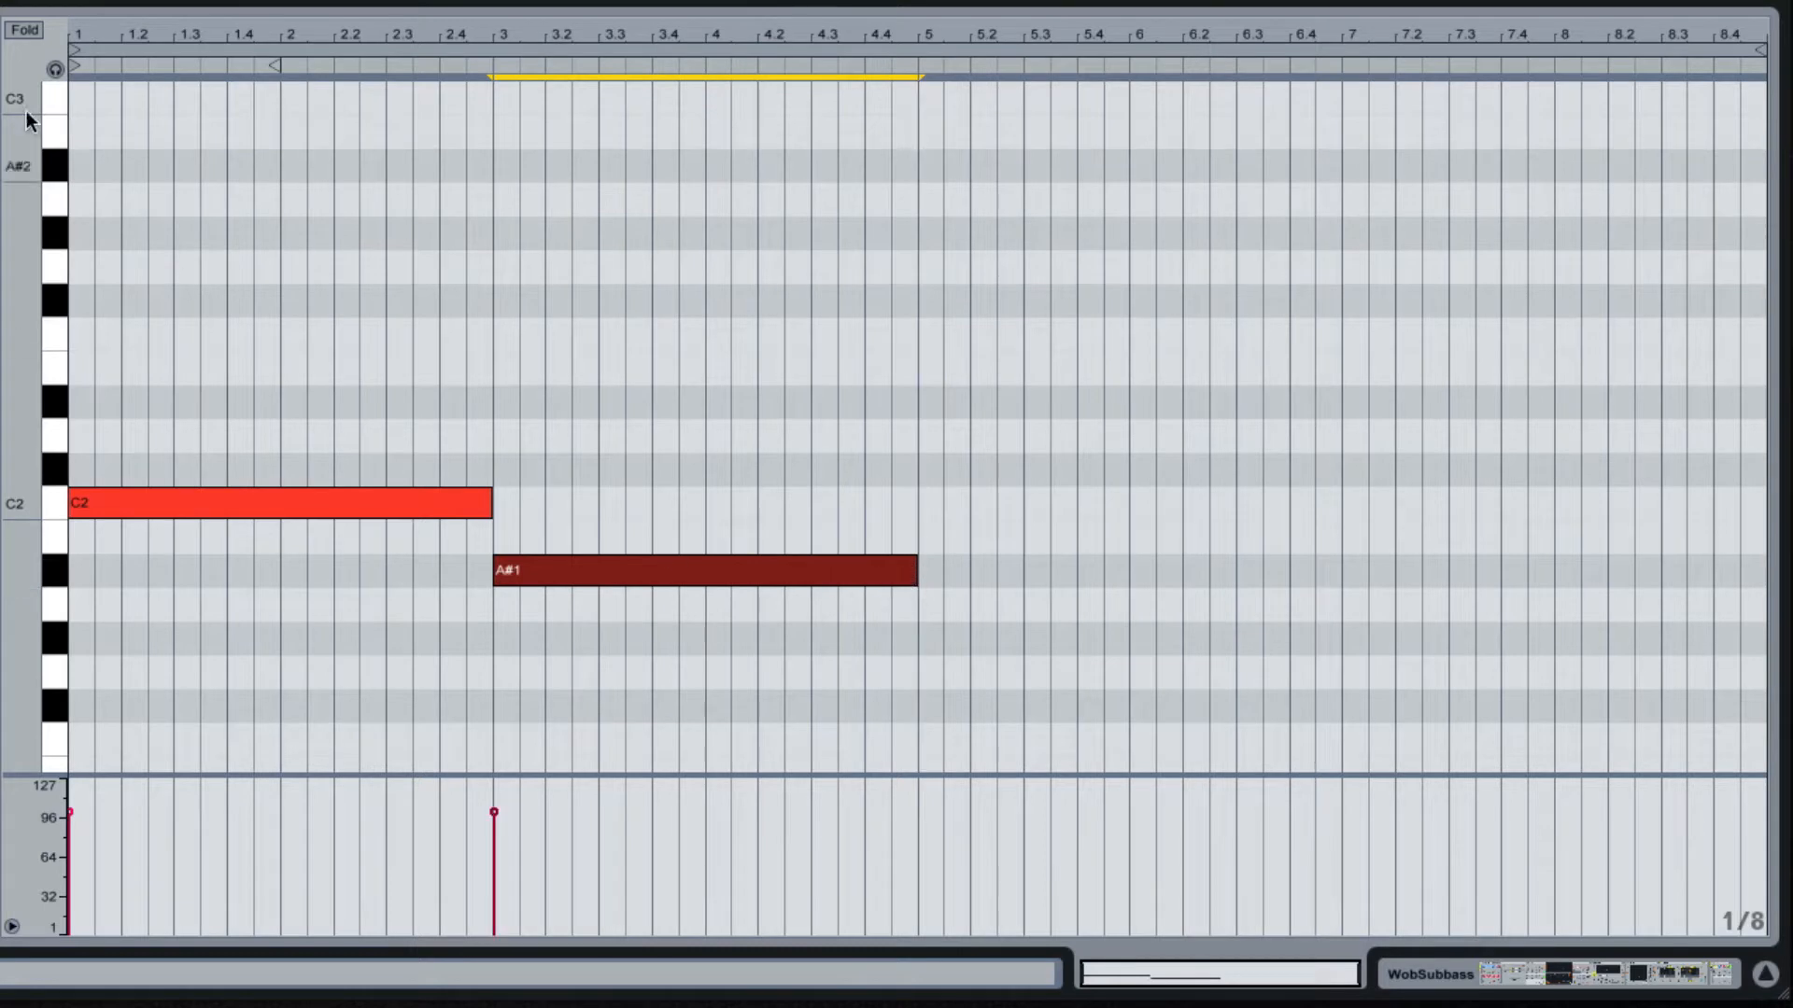
pyautogui.press('space')
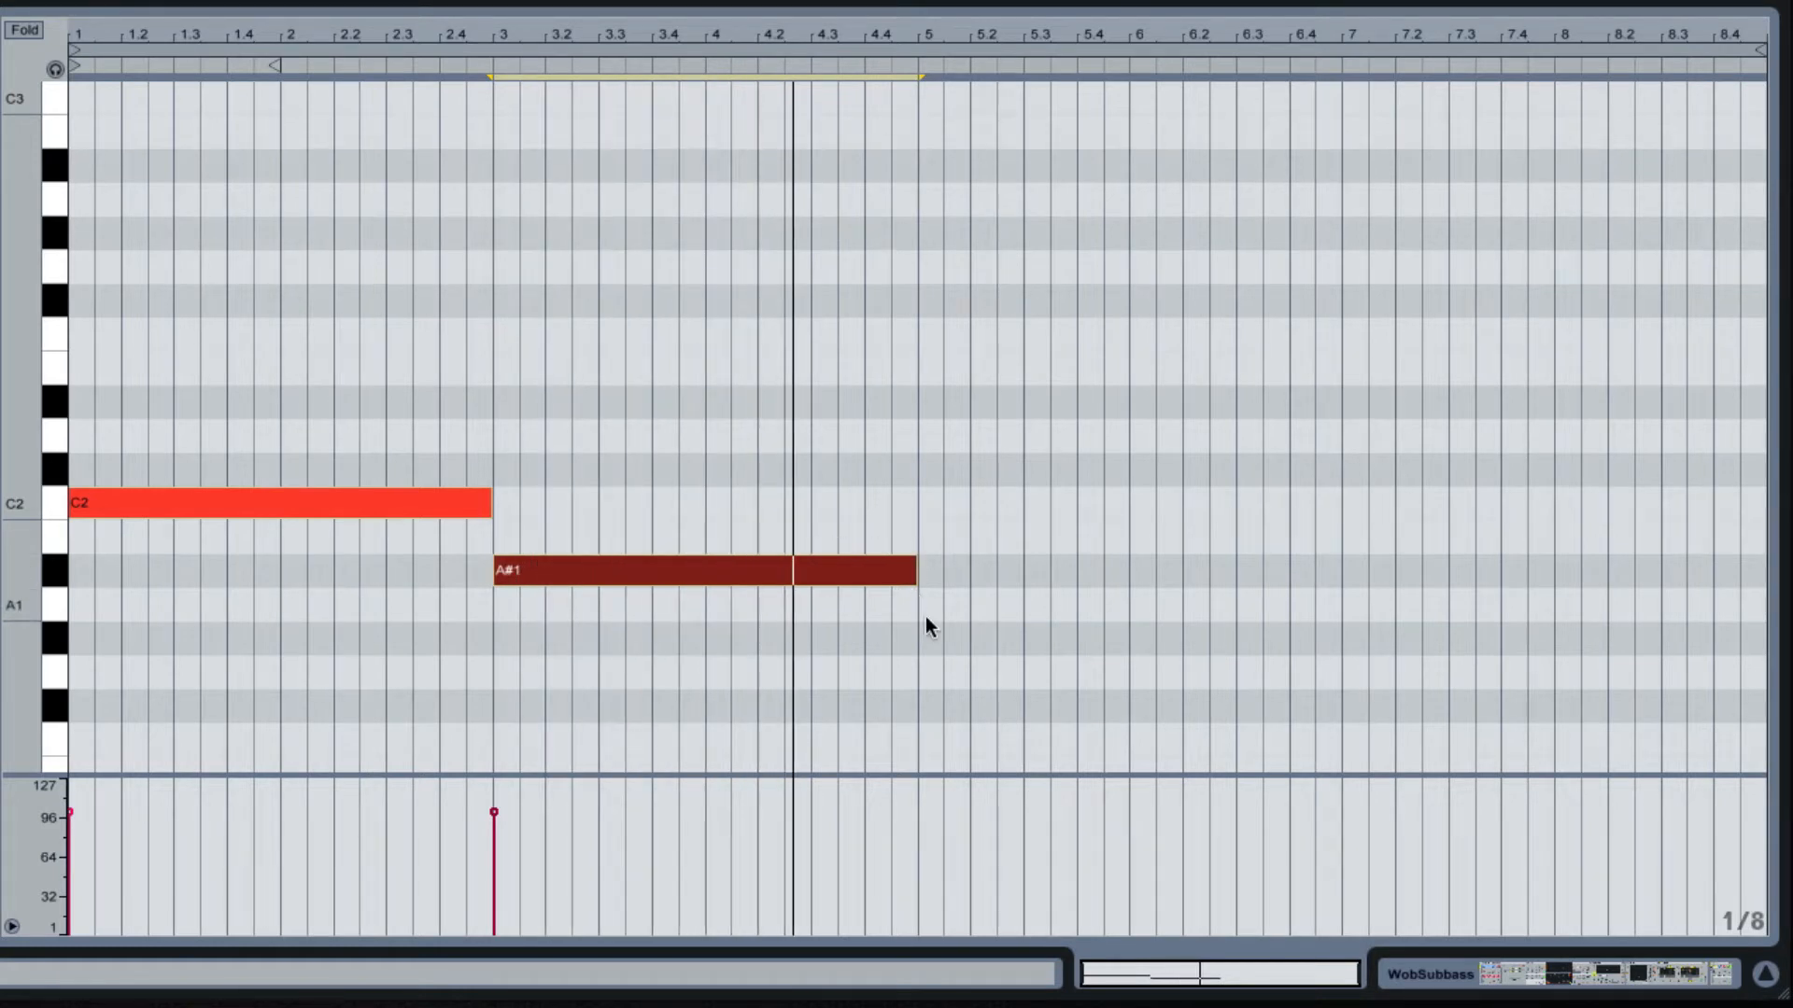
# Add an F1 note from bar 5 to 7 and a G#1 note from bar 7 to 8.
pyautogui.scroll(-3, 933, 628)
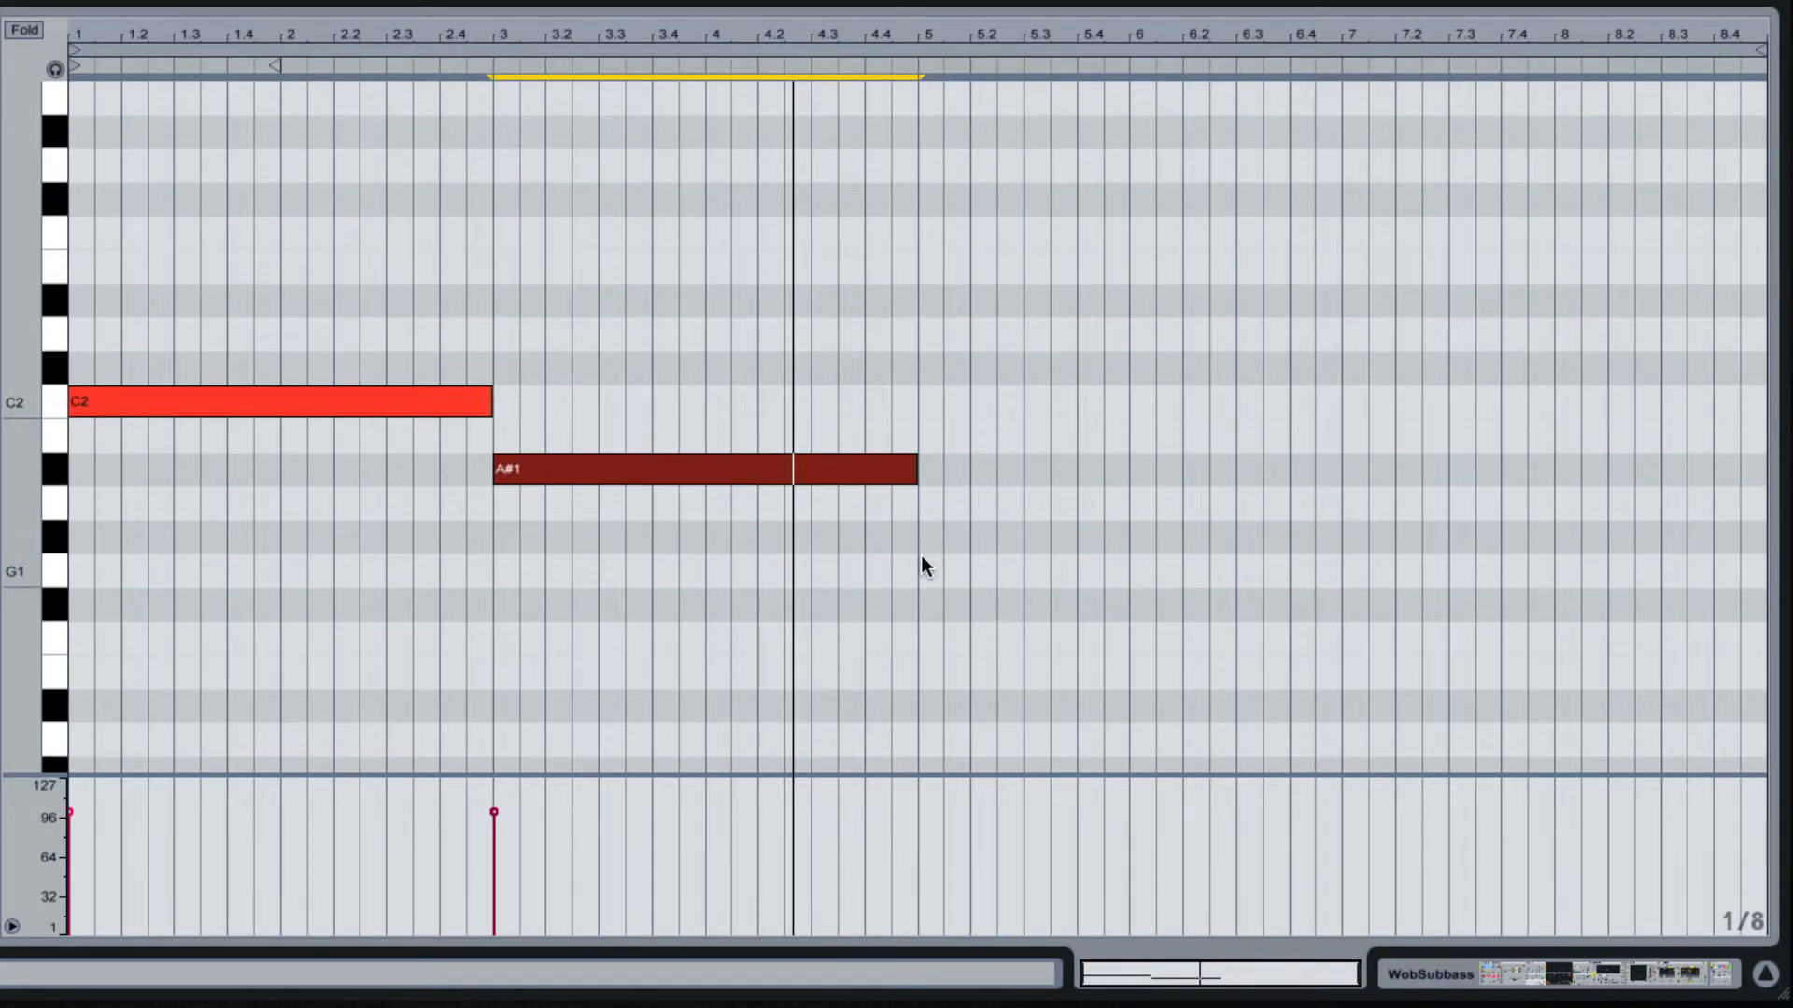
pyautogui.doubleClick(924, 626)
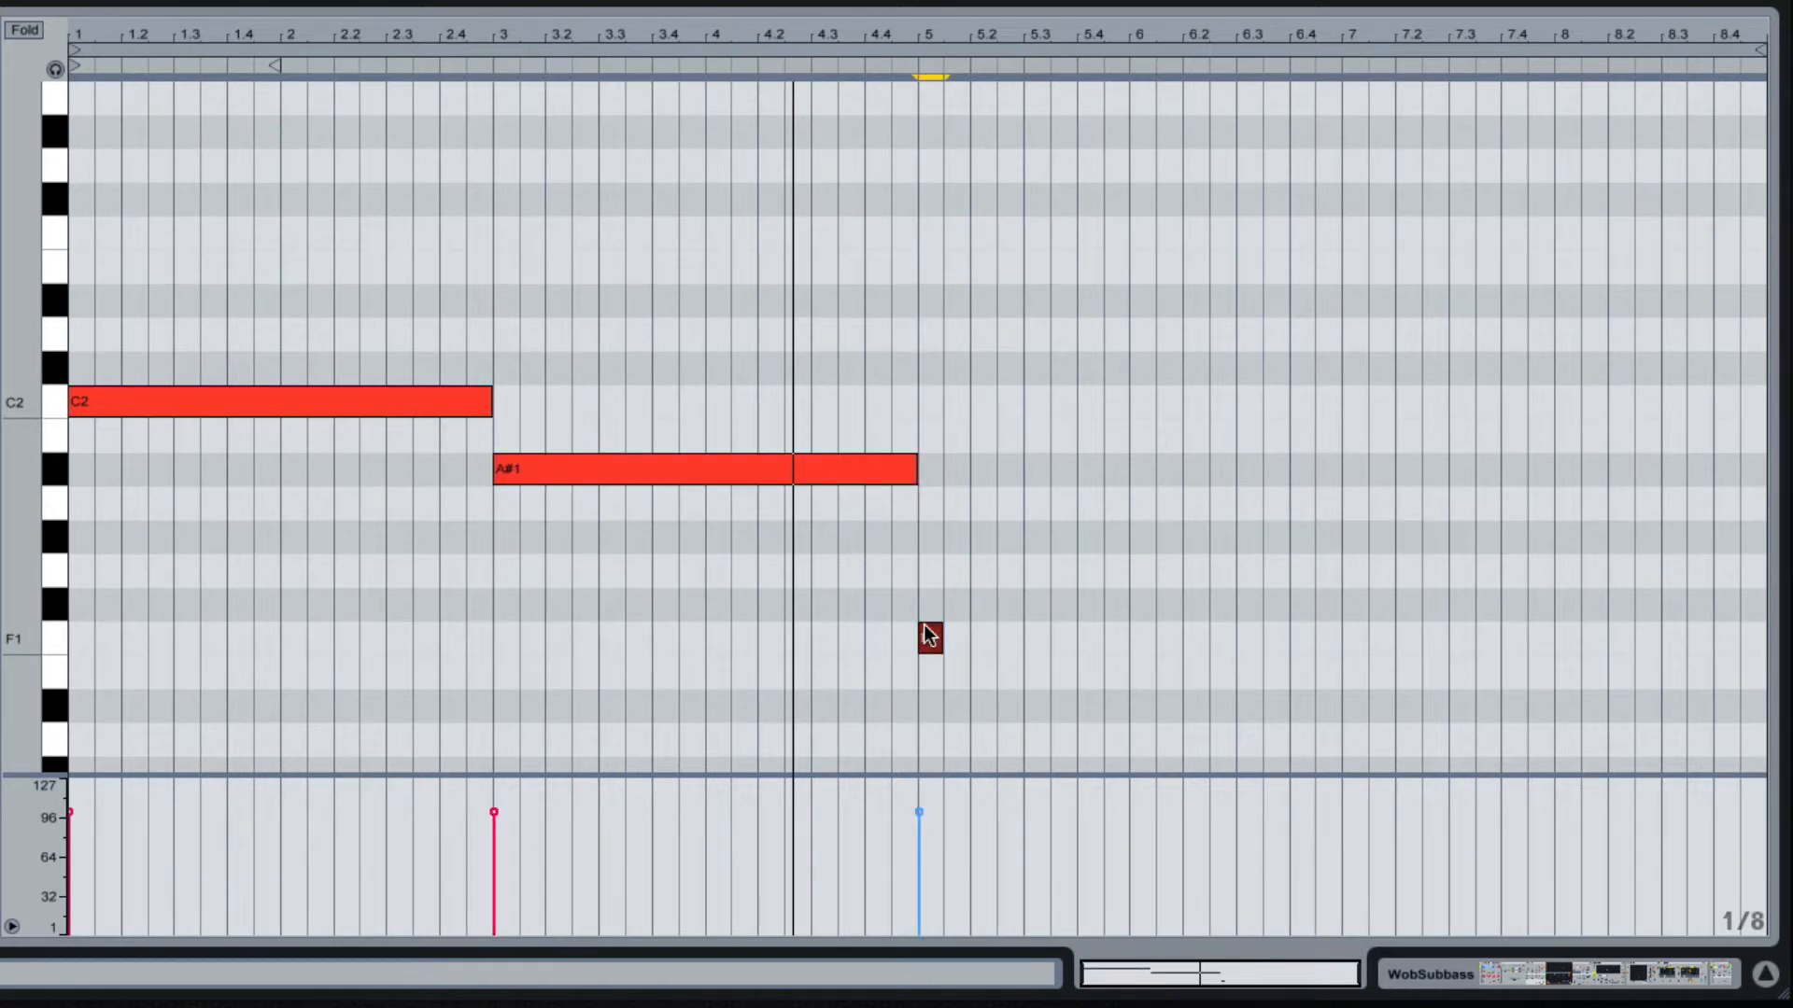
pyautogui.moveTo(941, 638); pyautogui.dragTo(1347, 656)
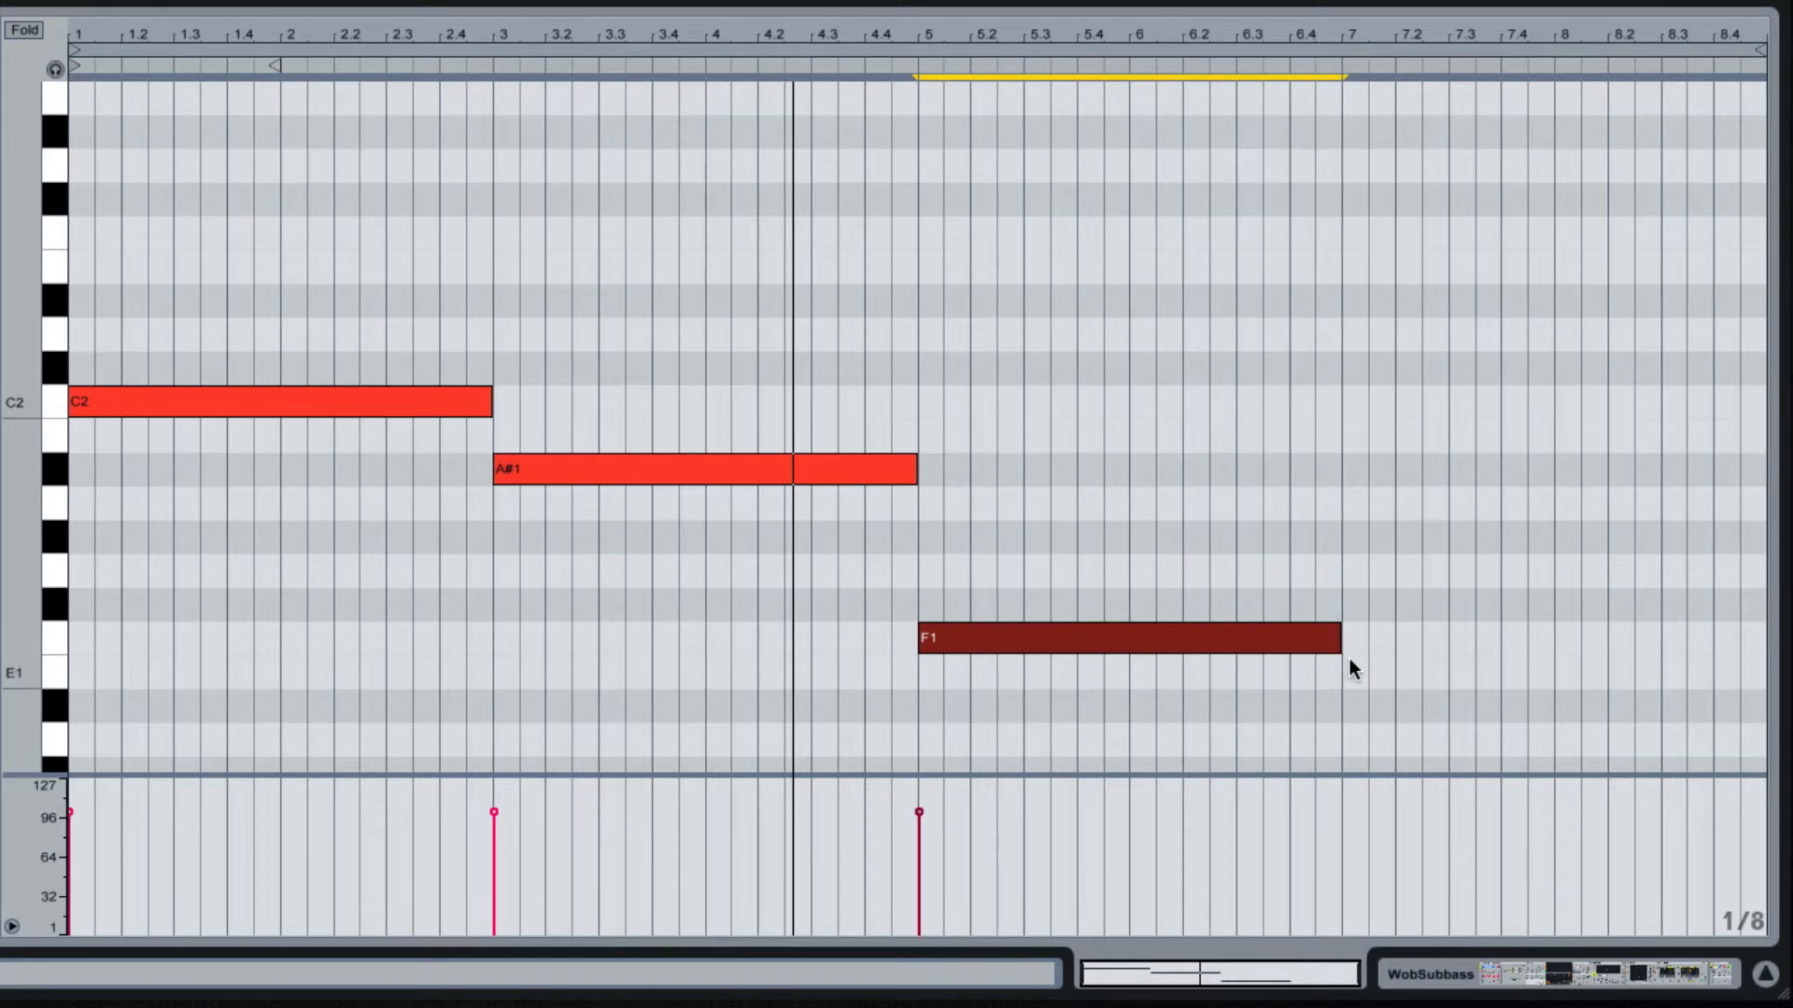
pyautogui.doubleClick(1352, 538)
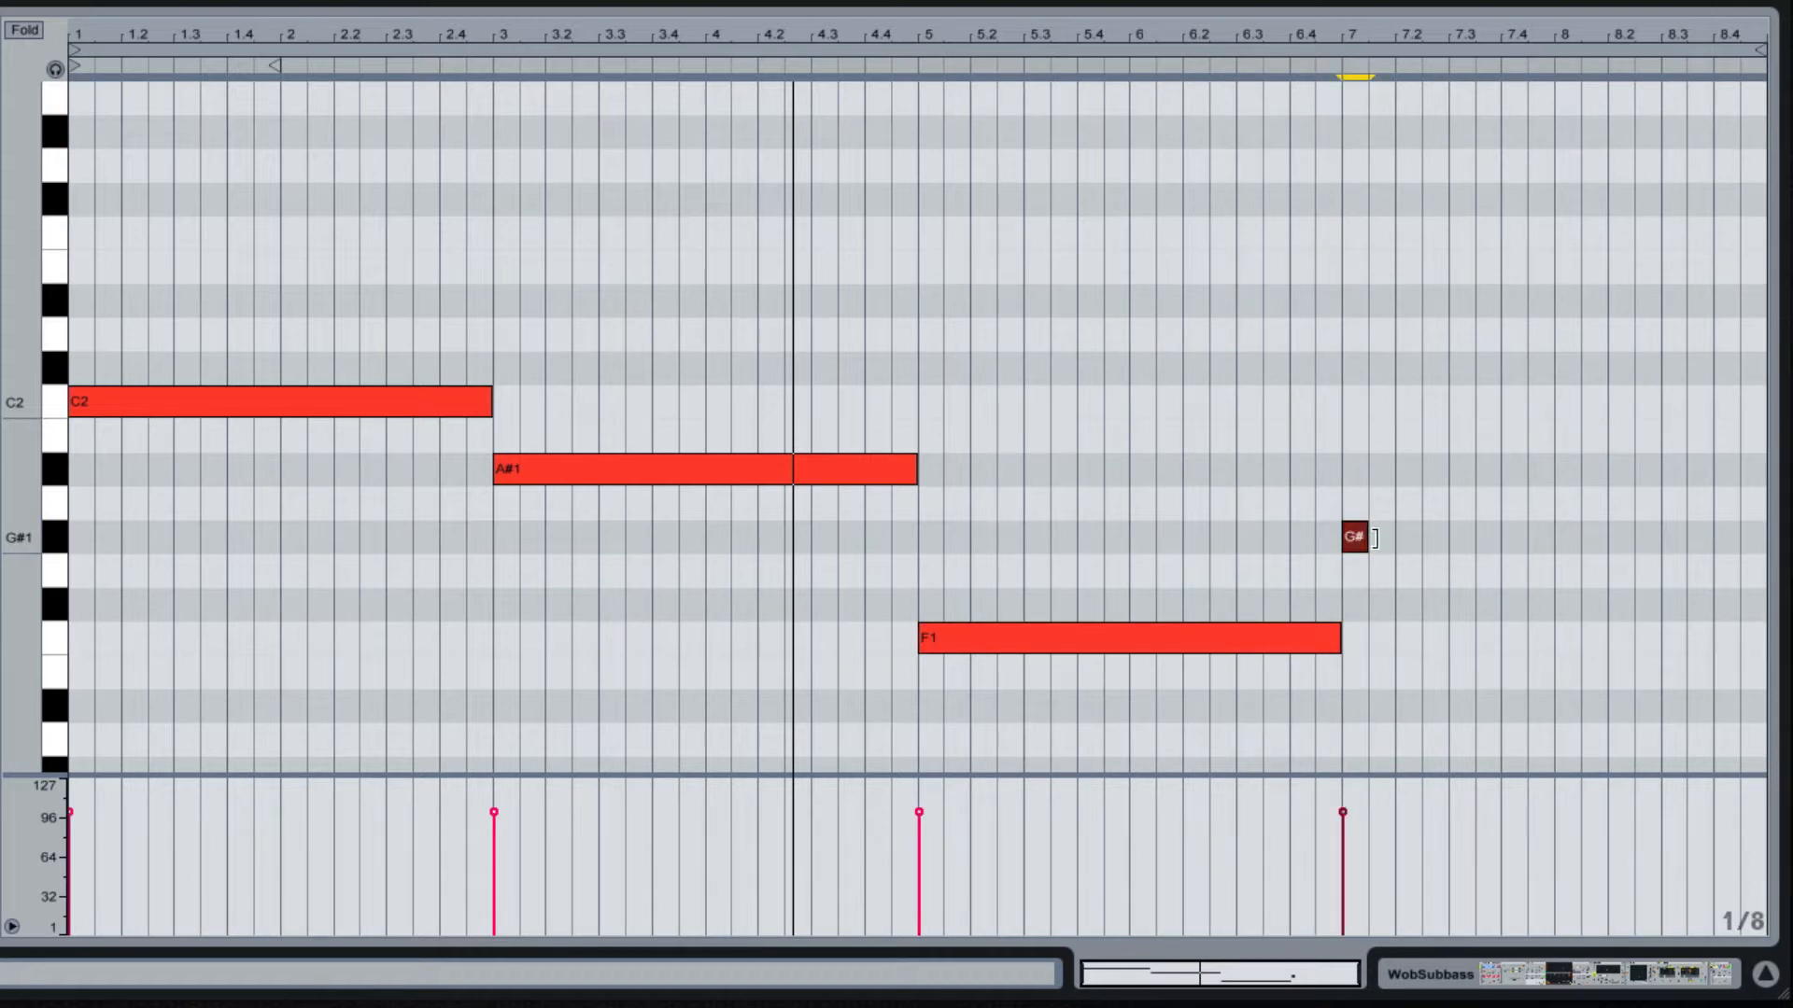
pyautogui.moveTo(1376, 539); pyautogui.dragTo(1548, 546)
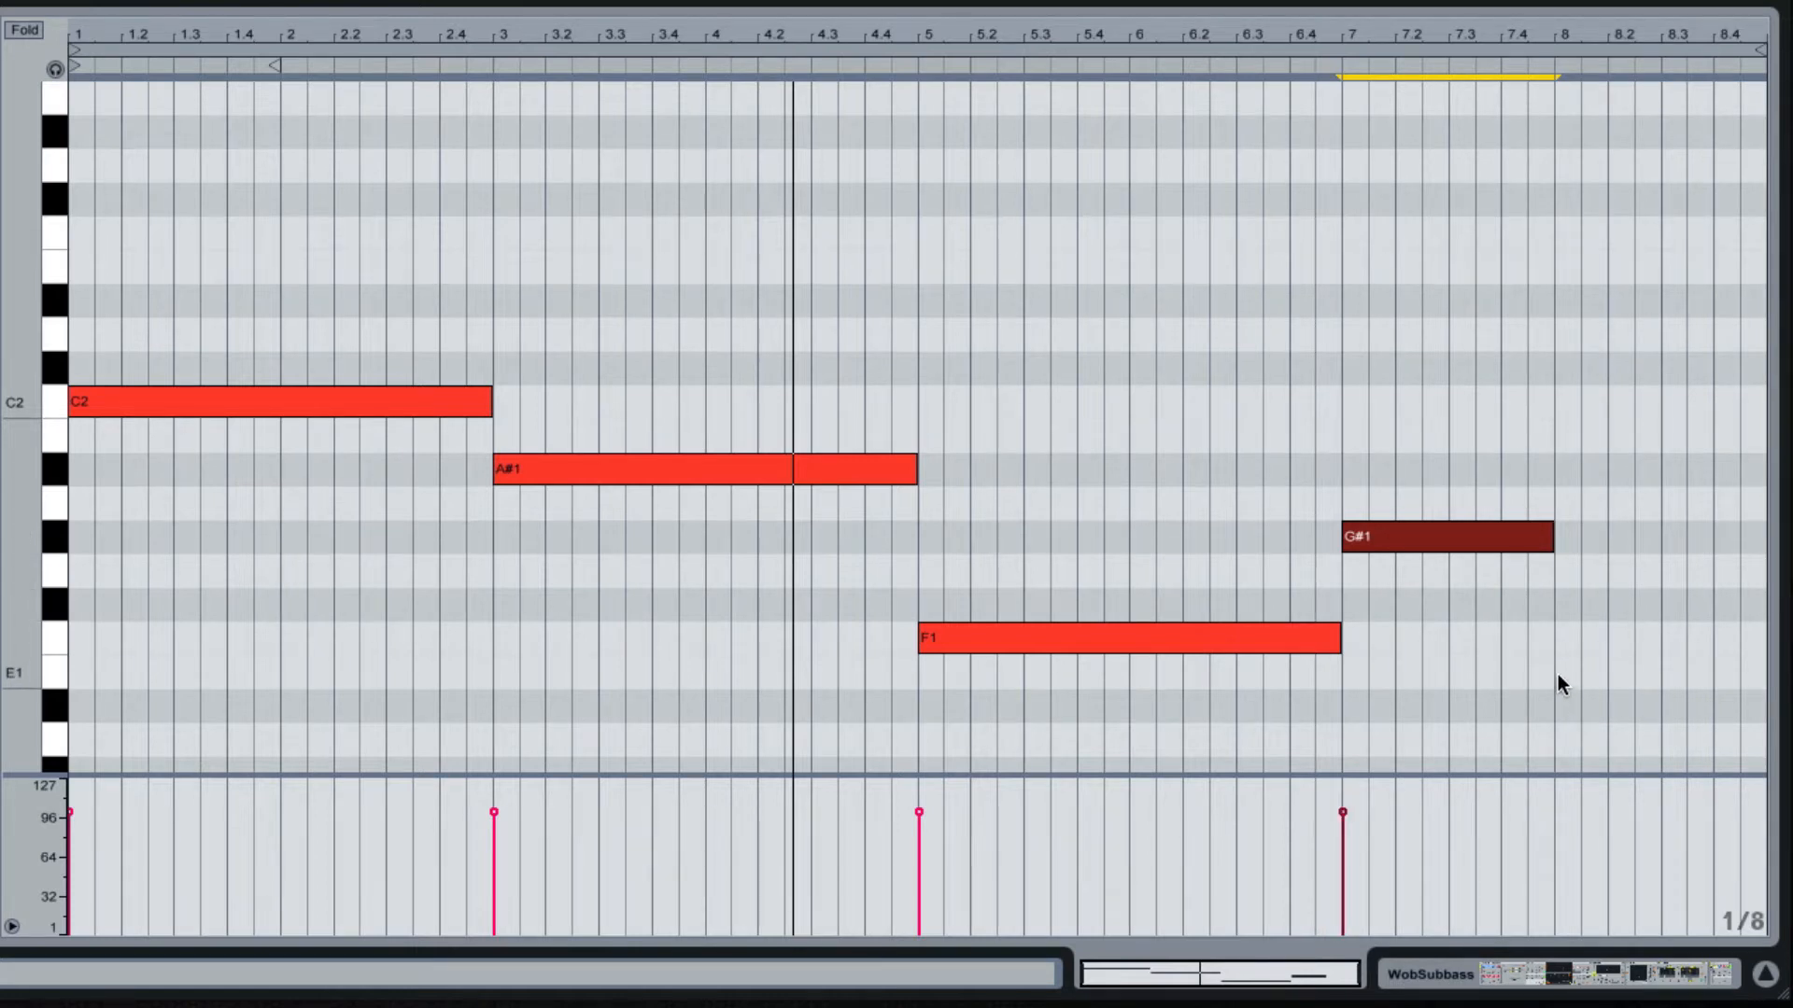
# Finish the bass line with a D#1 note from 8 to 8.3 and a G1 note from 8.3 to the clip's end.
pyautogui.scroll(-2, 1557, 672)
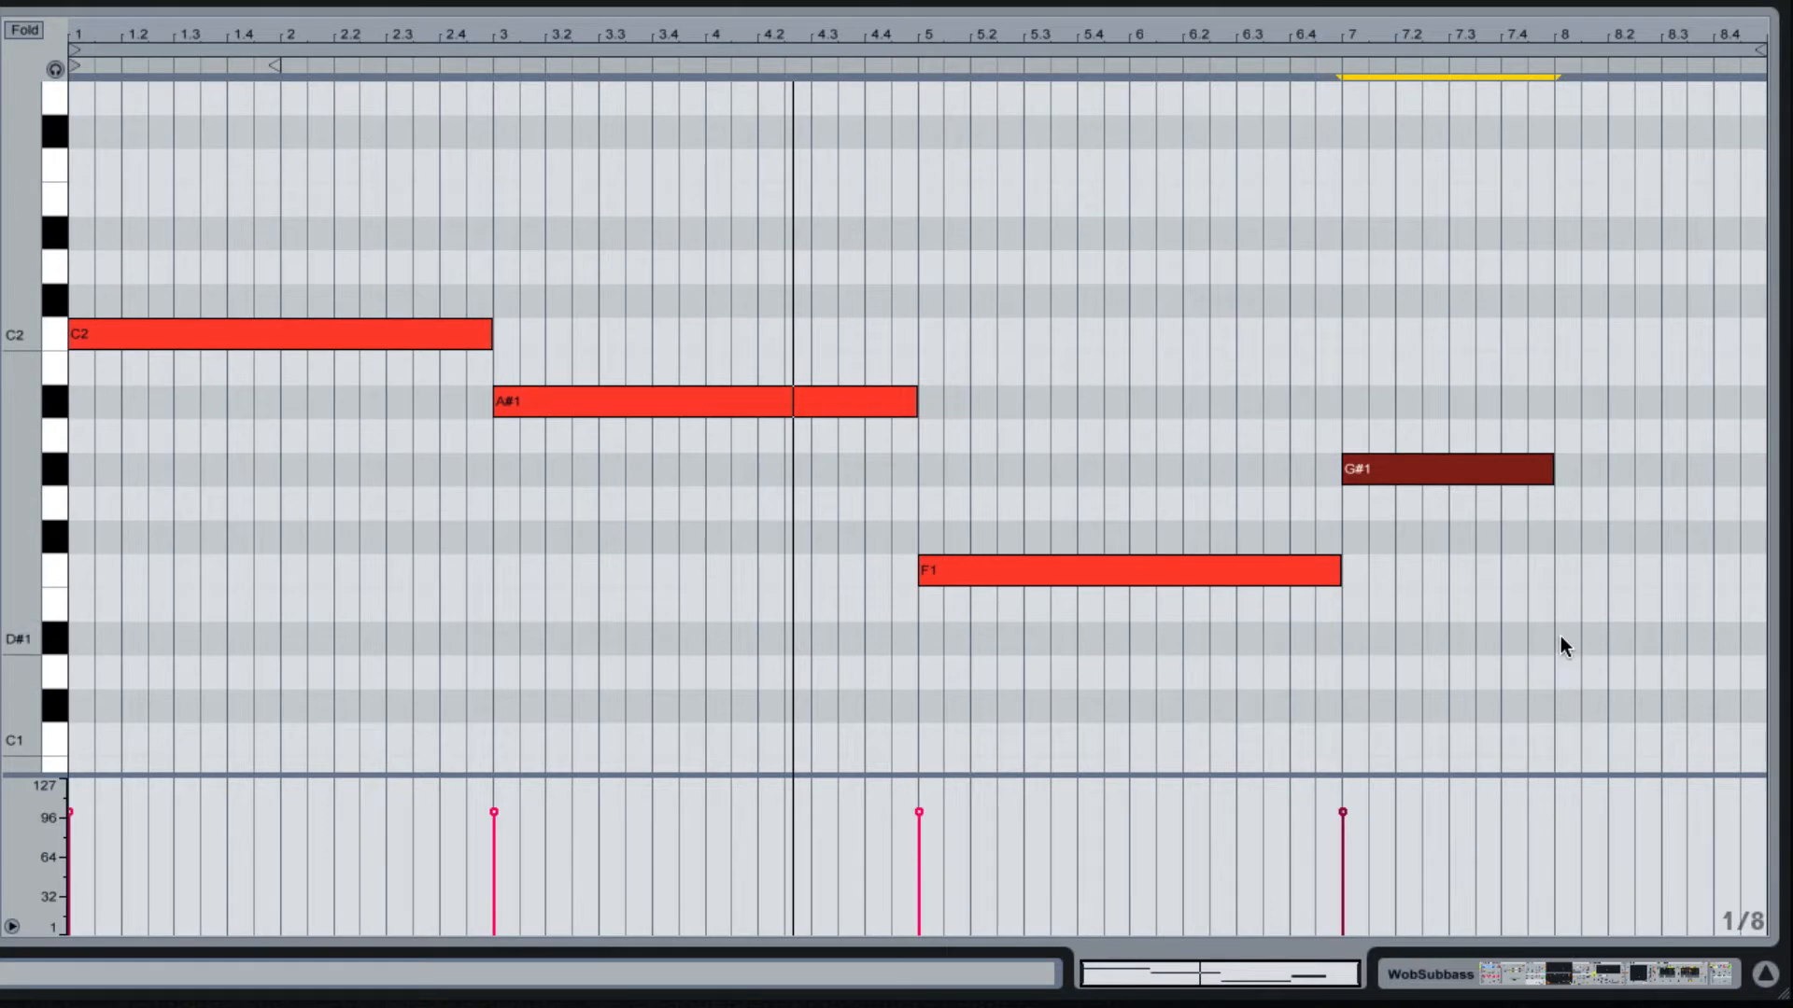
pyautogui.doubleClick(1561, 636)
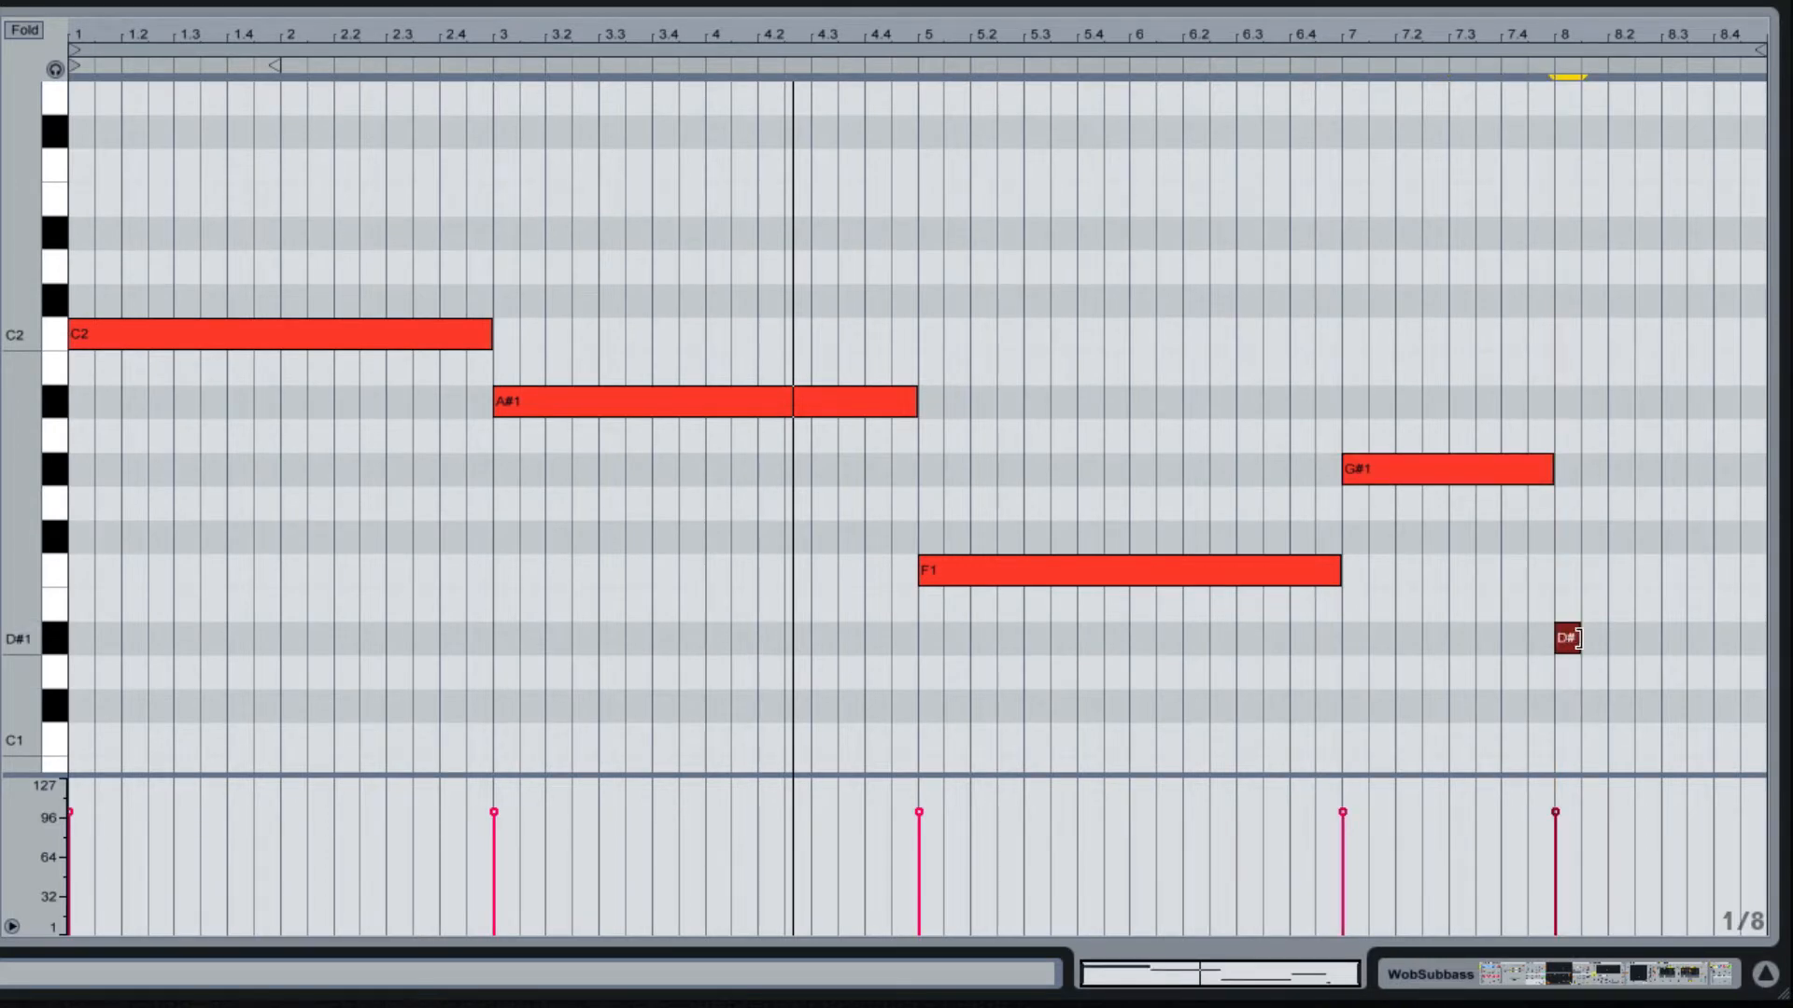
pyautogui.moveTo(1580, 639); pyautogui.dragTo(1648, 637)
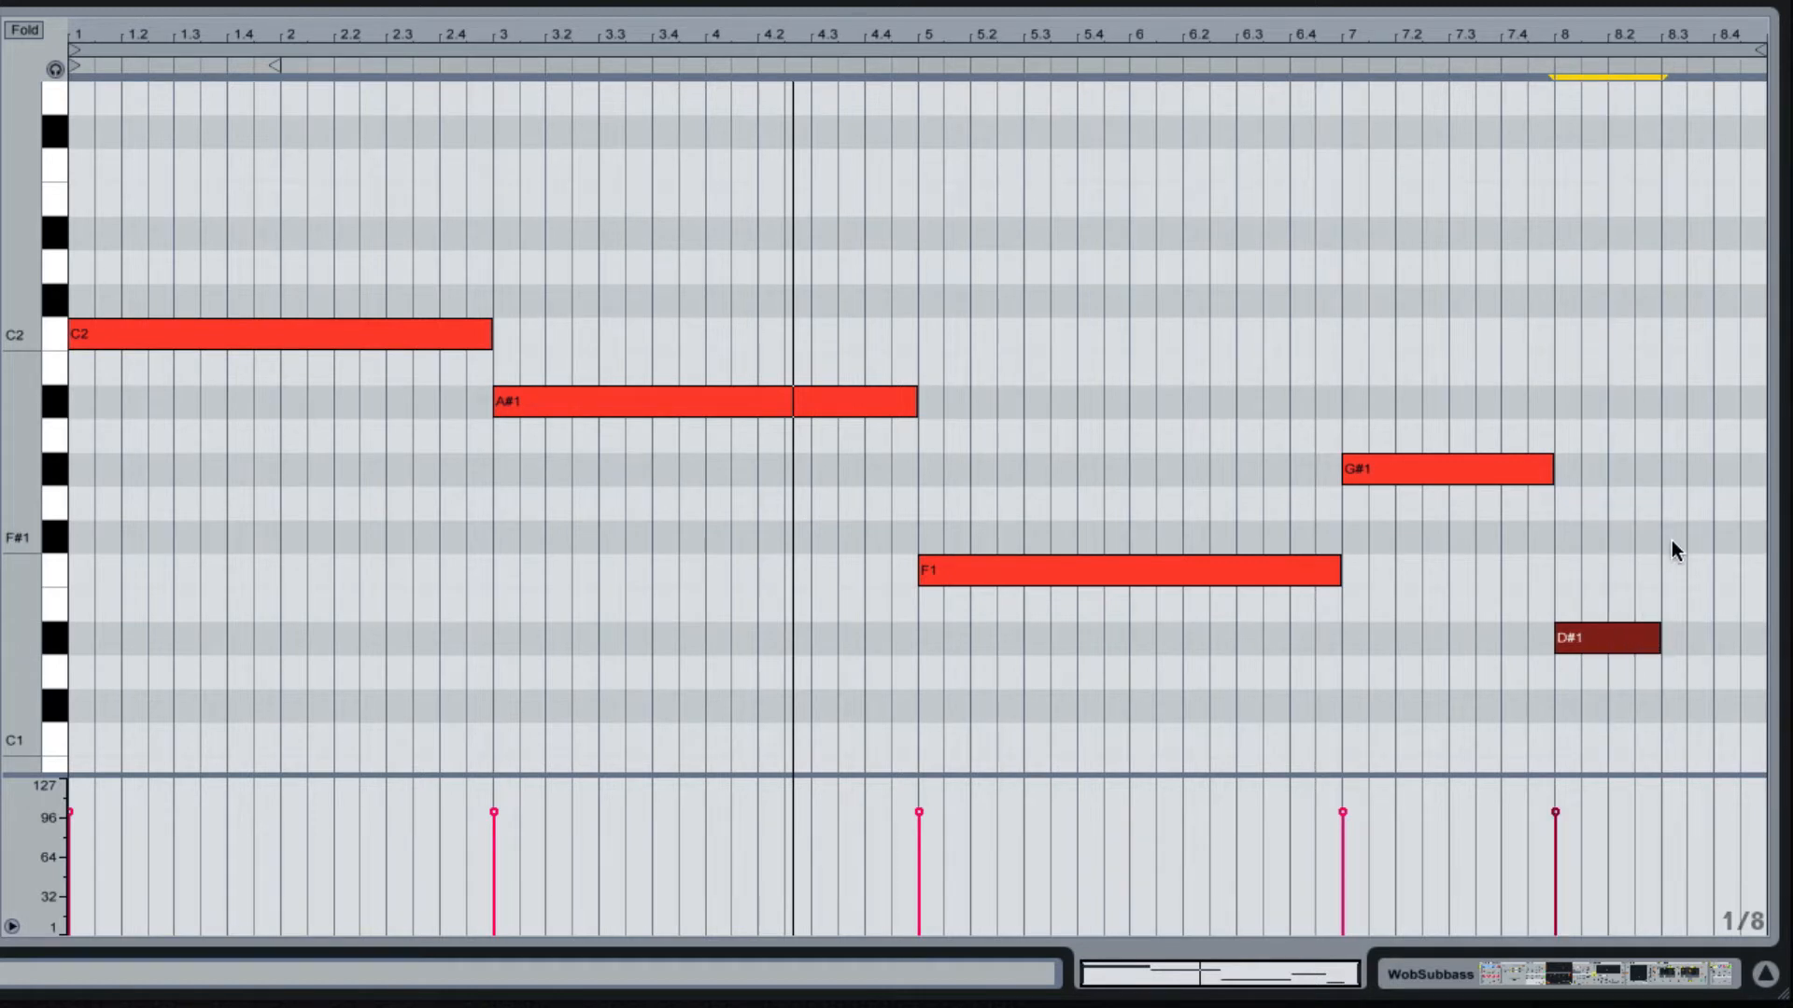
pyautogui.doubleClick(1667, 504)
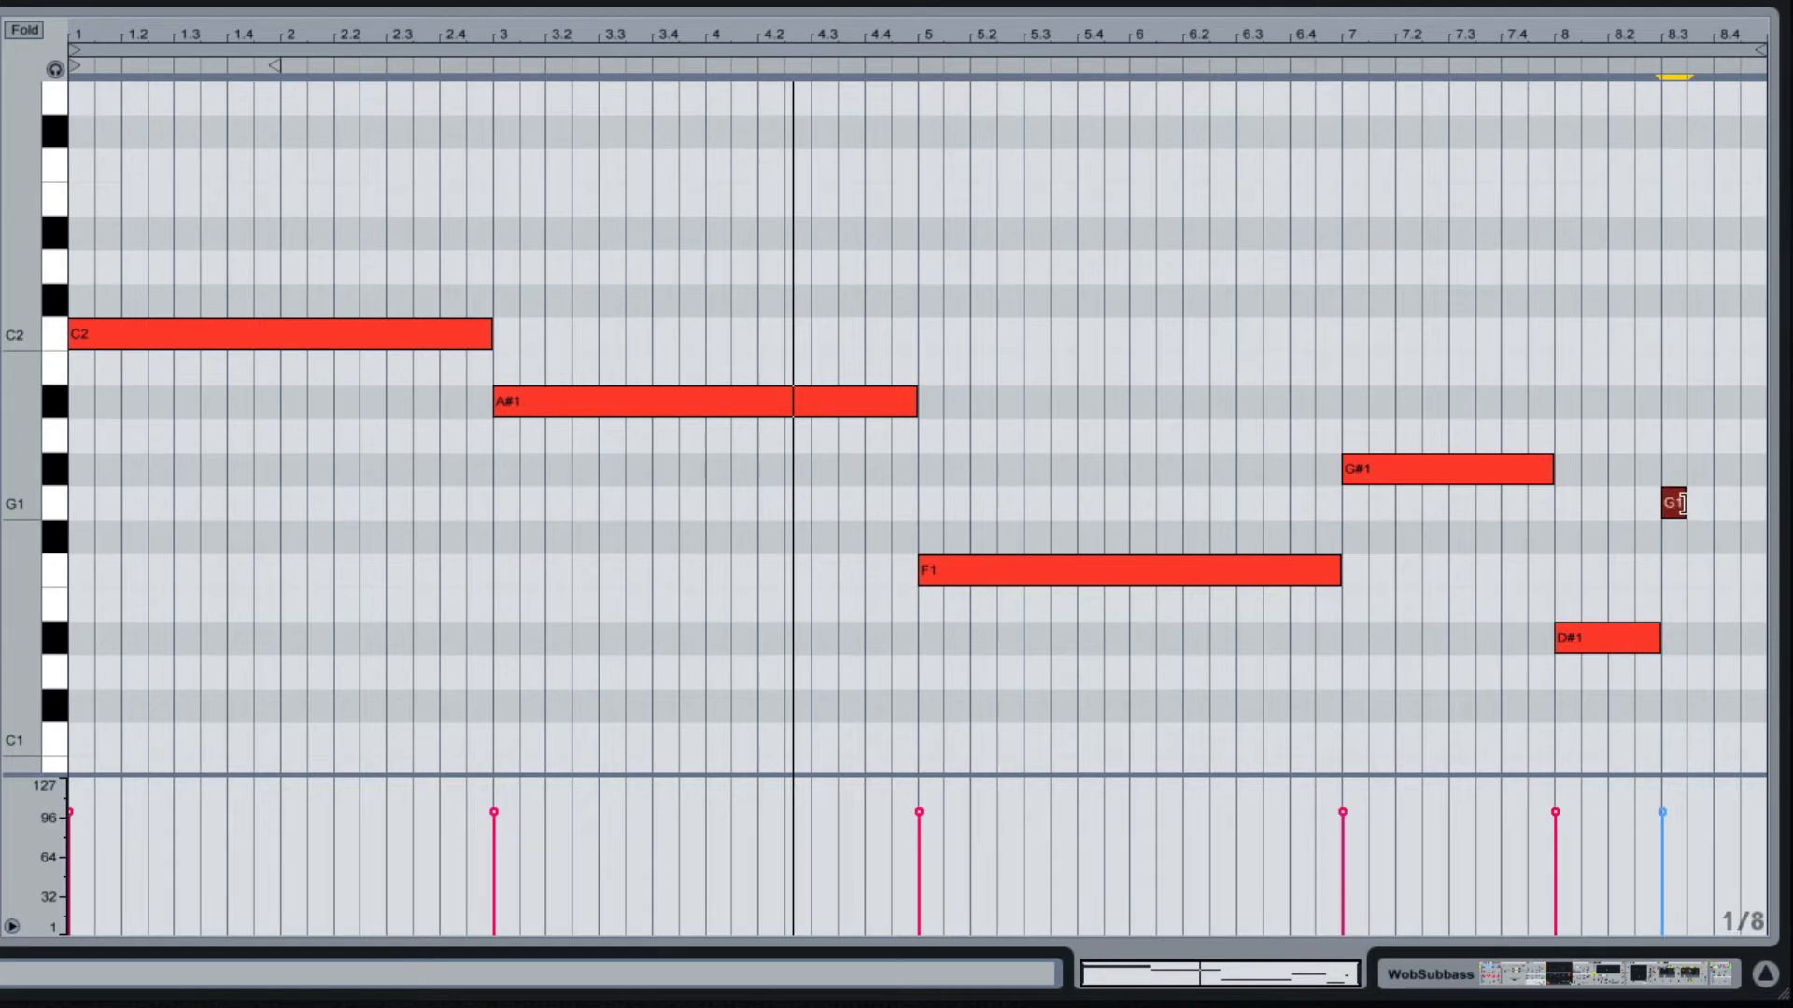
pyautogui.moveTo(1686, 504); pyautogui.dragTo(1767, 515)
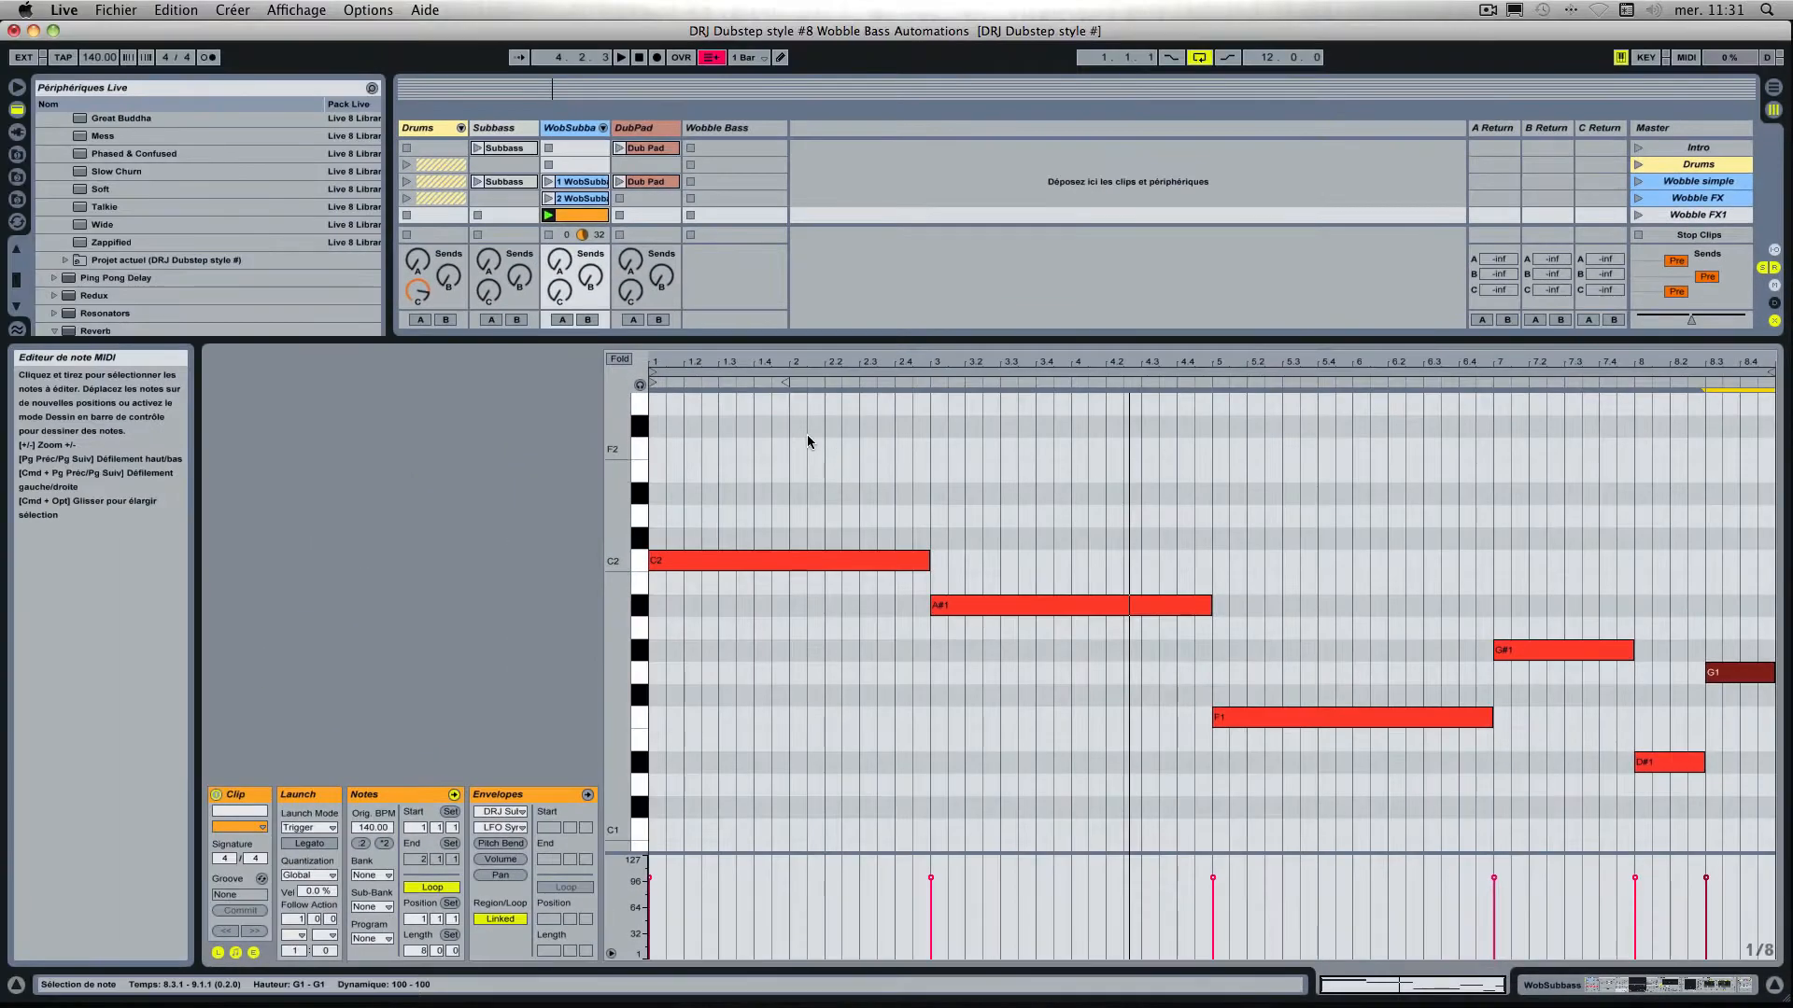
# Play the orange WobSubbass clip, look over the track's device chain and return to the clip's notes.
pyautogui.click(551, 215)
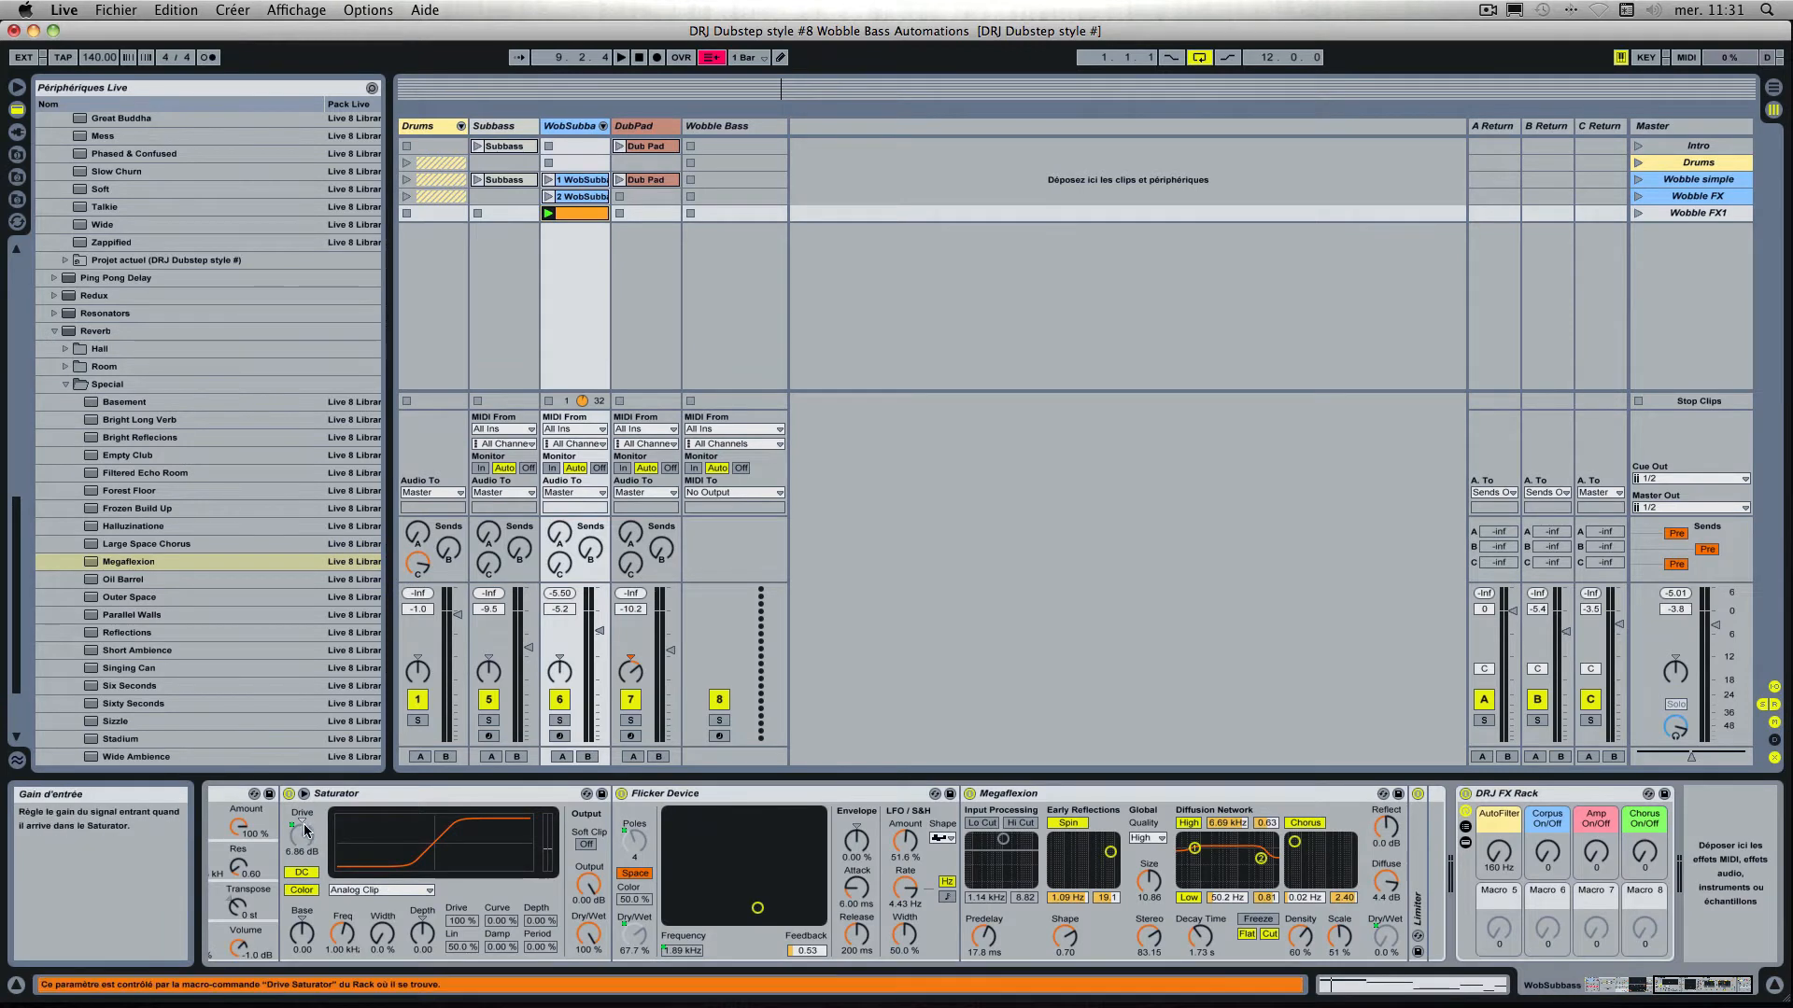
pyautogui.hscroll(-10, 306, 829)
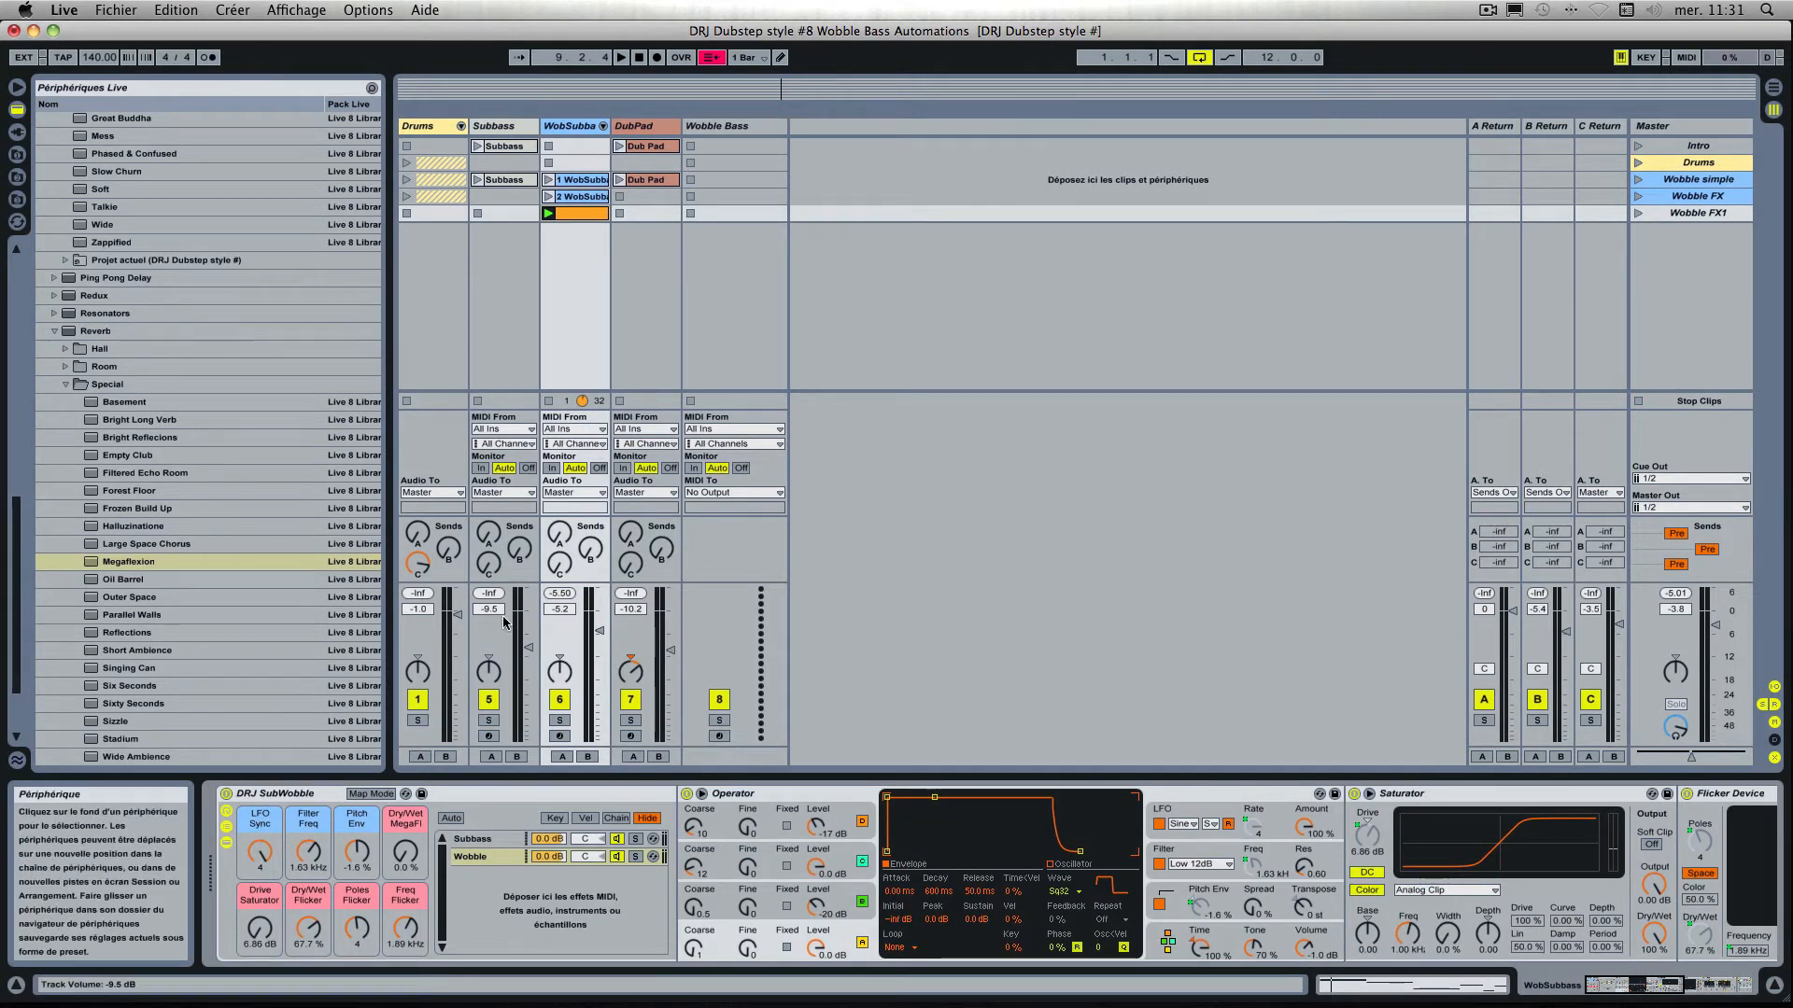
pyautogui.click(588, 213)
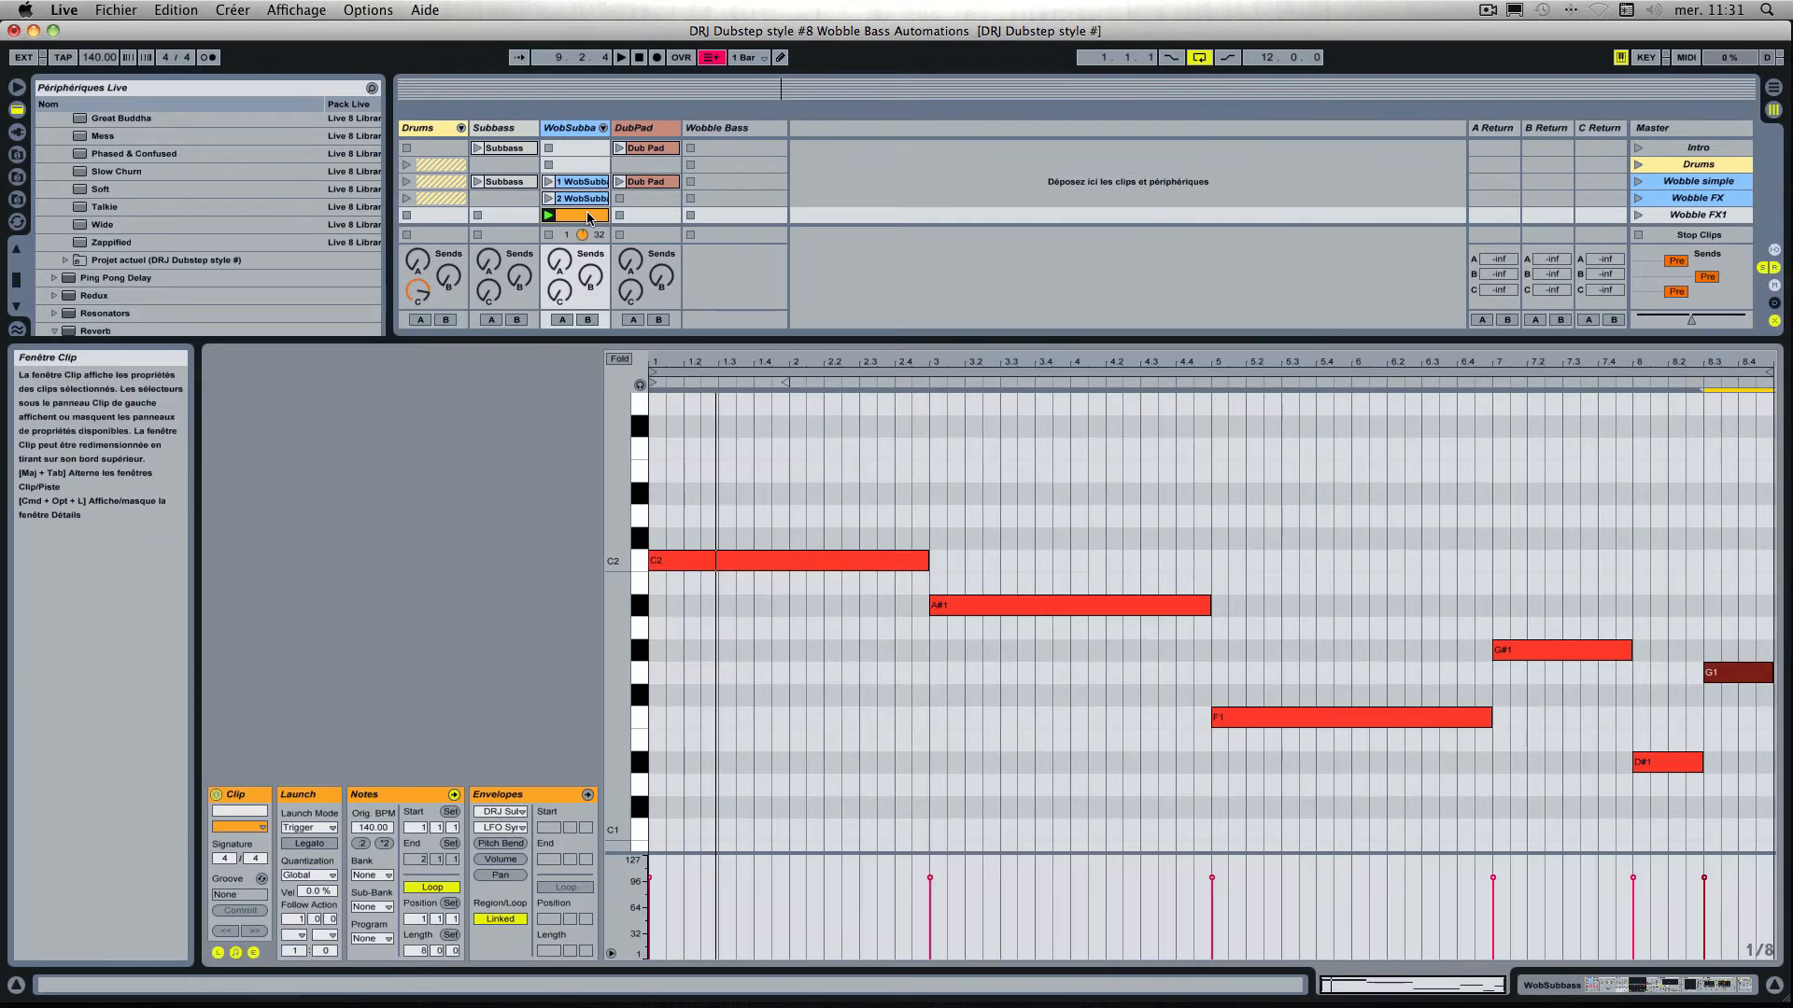
# Show the clip's envelope editor and choose DRJ SubWobble as the device to automate.
pyautogui.click(419, 795)
pyautogui.click(528, 800)
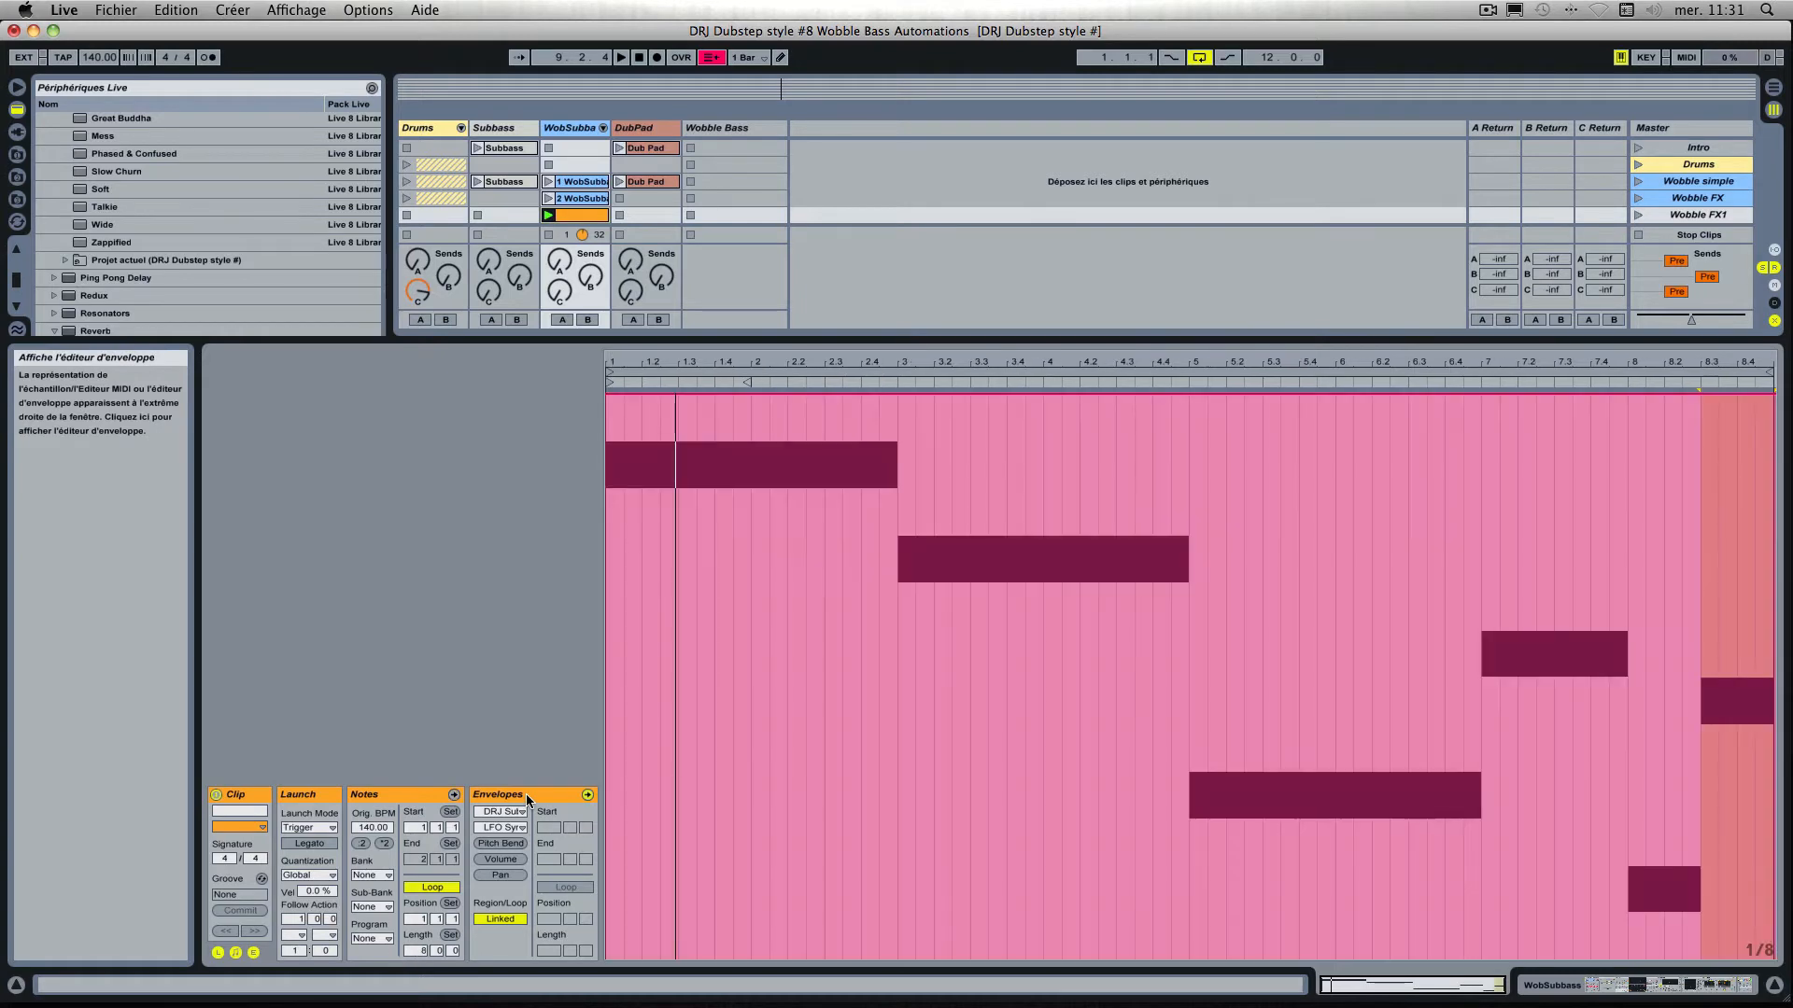
pyautogui.click(501, 811)
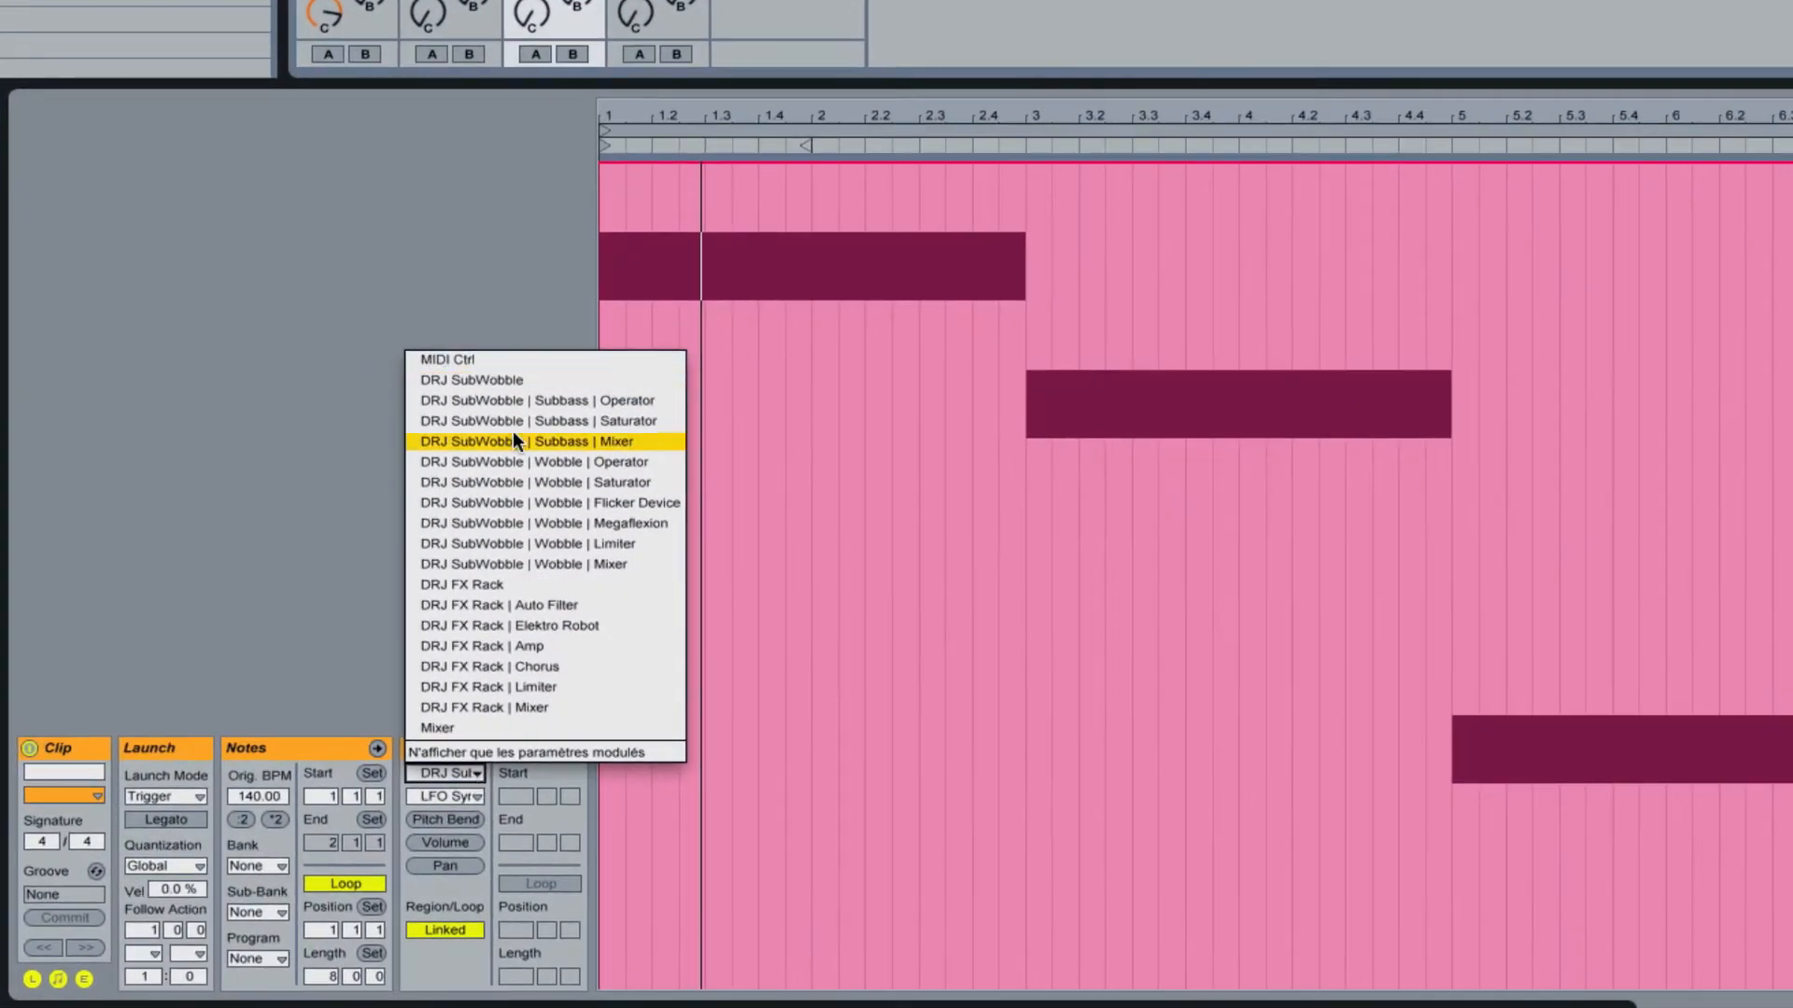
pyautogui.click(506, 378)
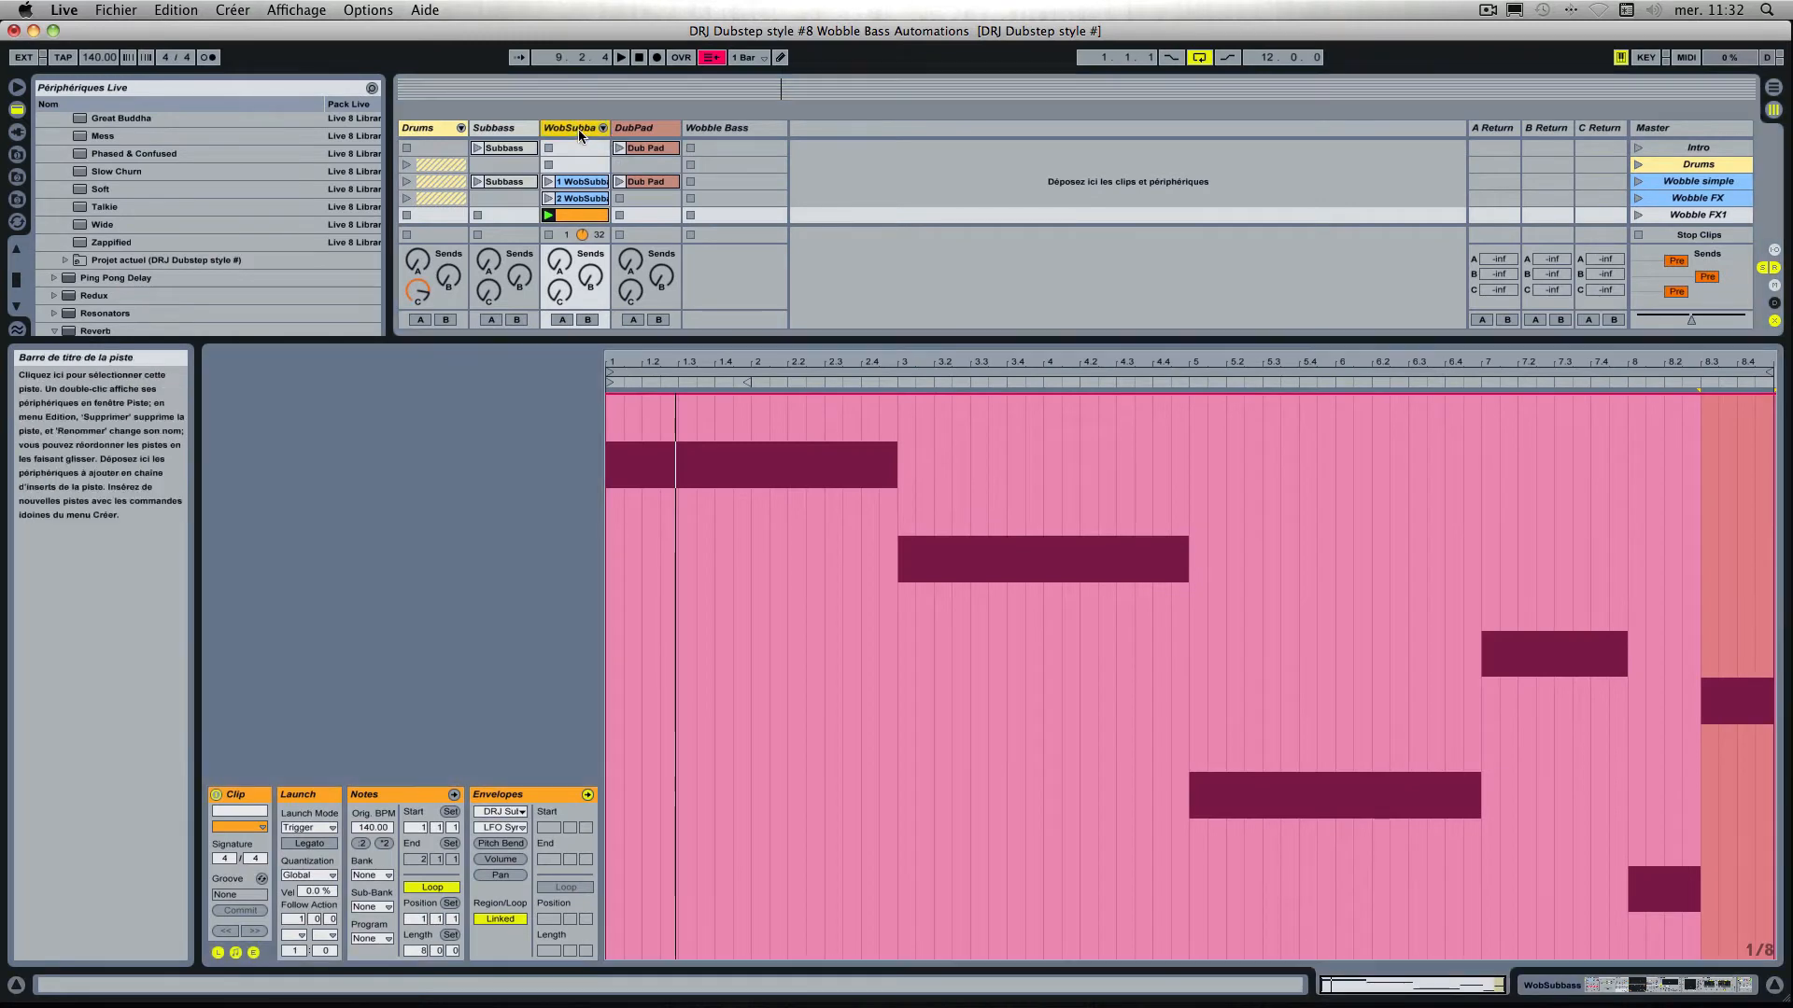
# Check the WobSubbass track's macros, then select the clip's envelope for DRJ SubWobble's LFO Sync.
pyautogui.doubleClick(579, 135)
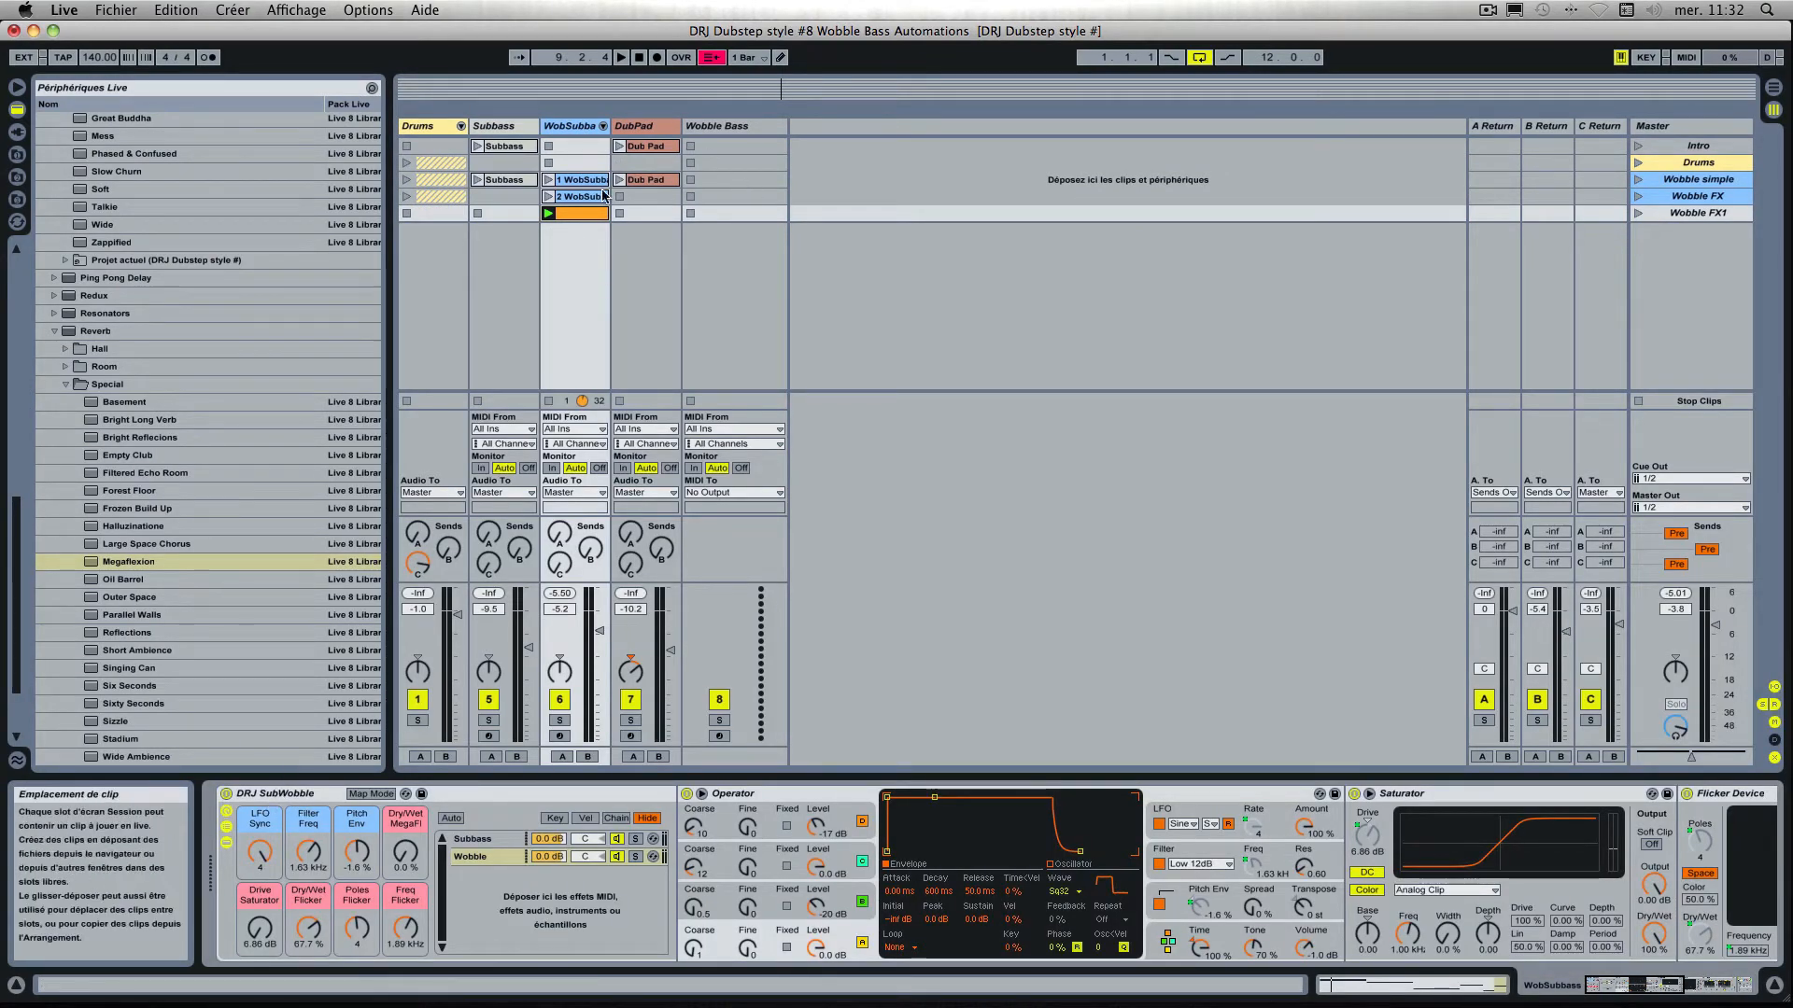
pyautogui.doubleClick(586, 214)
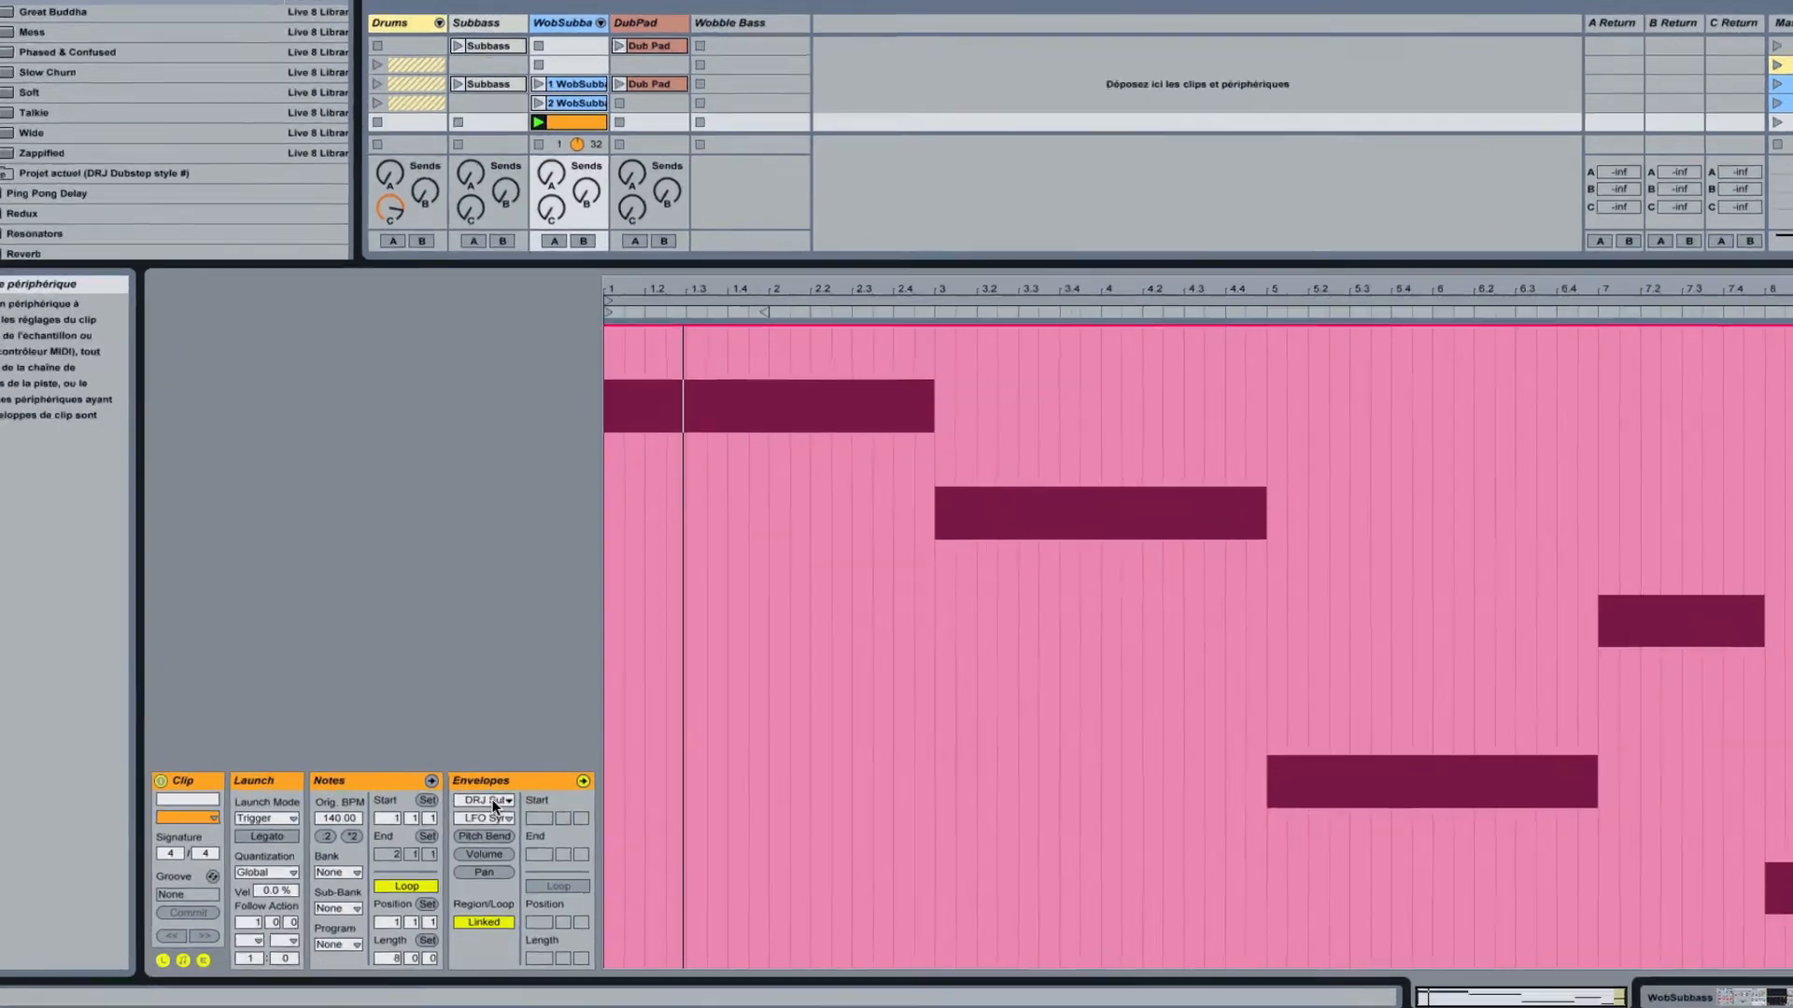
pyautogui.click(500, 811)
pyautogui.click(504, 378)
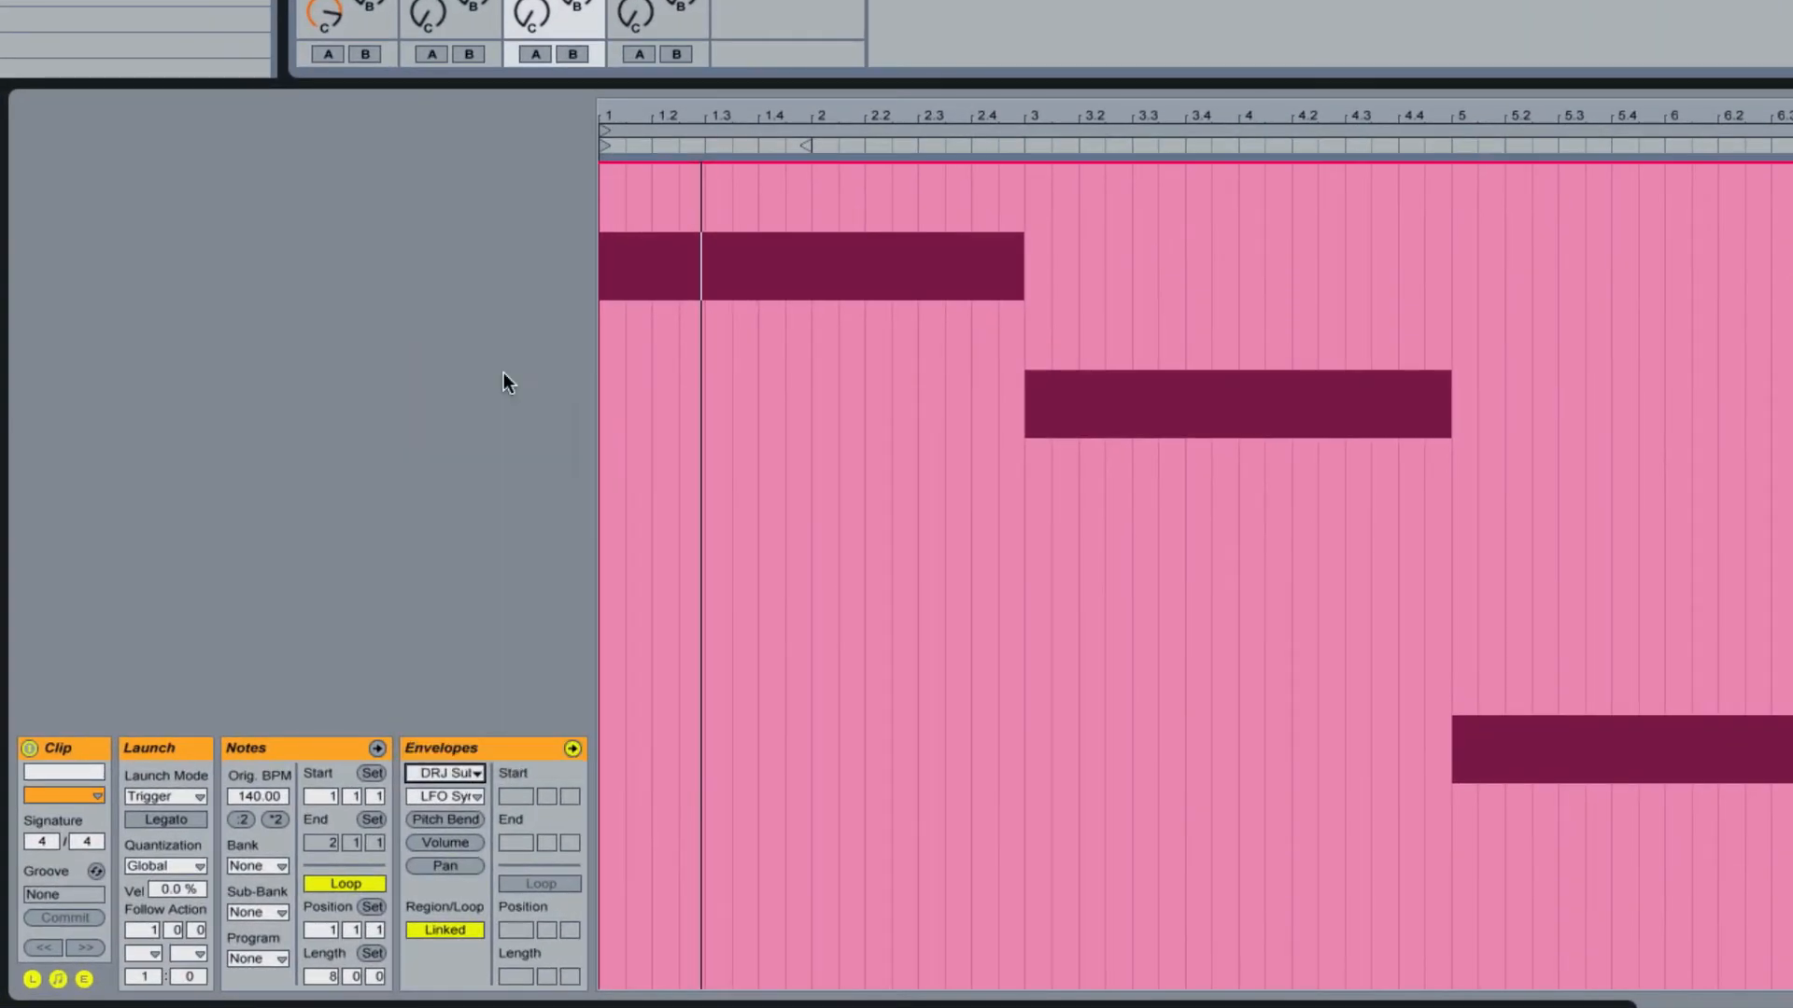
pyautogui.click(467, 798)
pyautogui.click(486, 833)
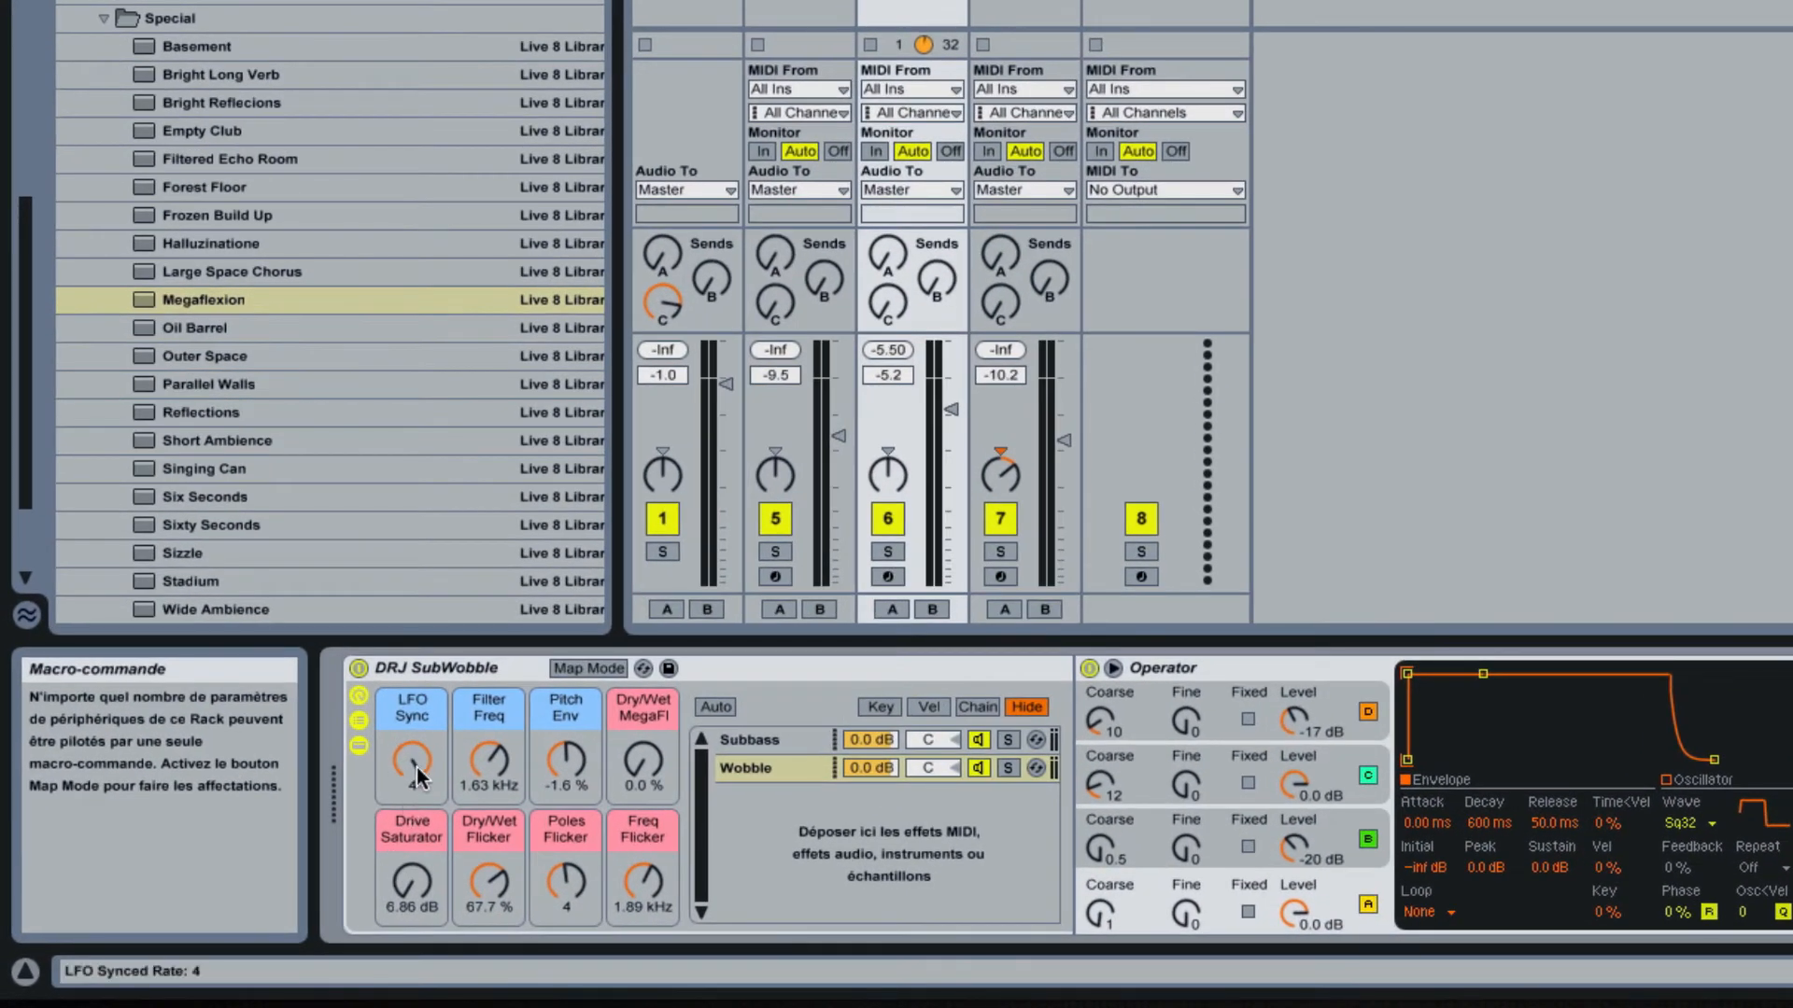
# Arm the WobSubbass track and try different LFO Sync macro rates, including 1/3 and 1.5.
pyautogui.moveTo(412, 760); pyautogui.dragTo(412, 784)
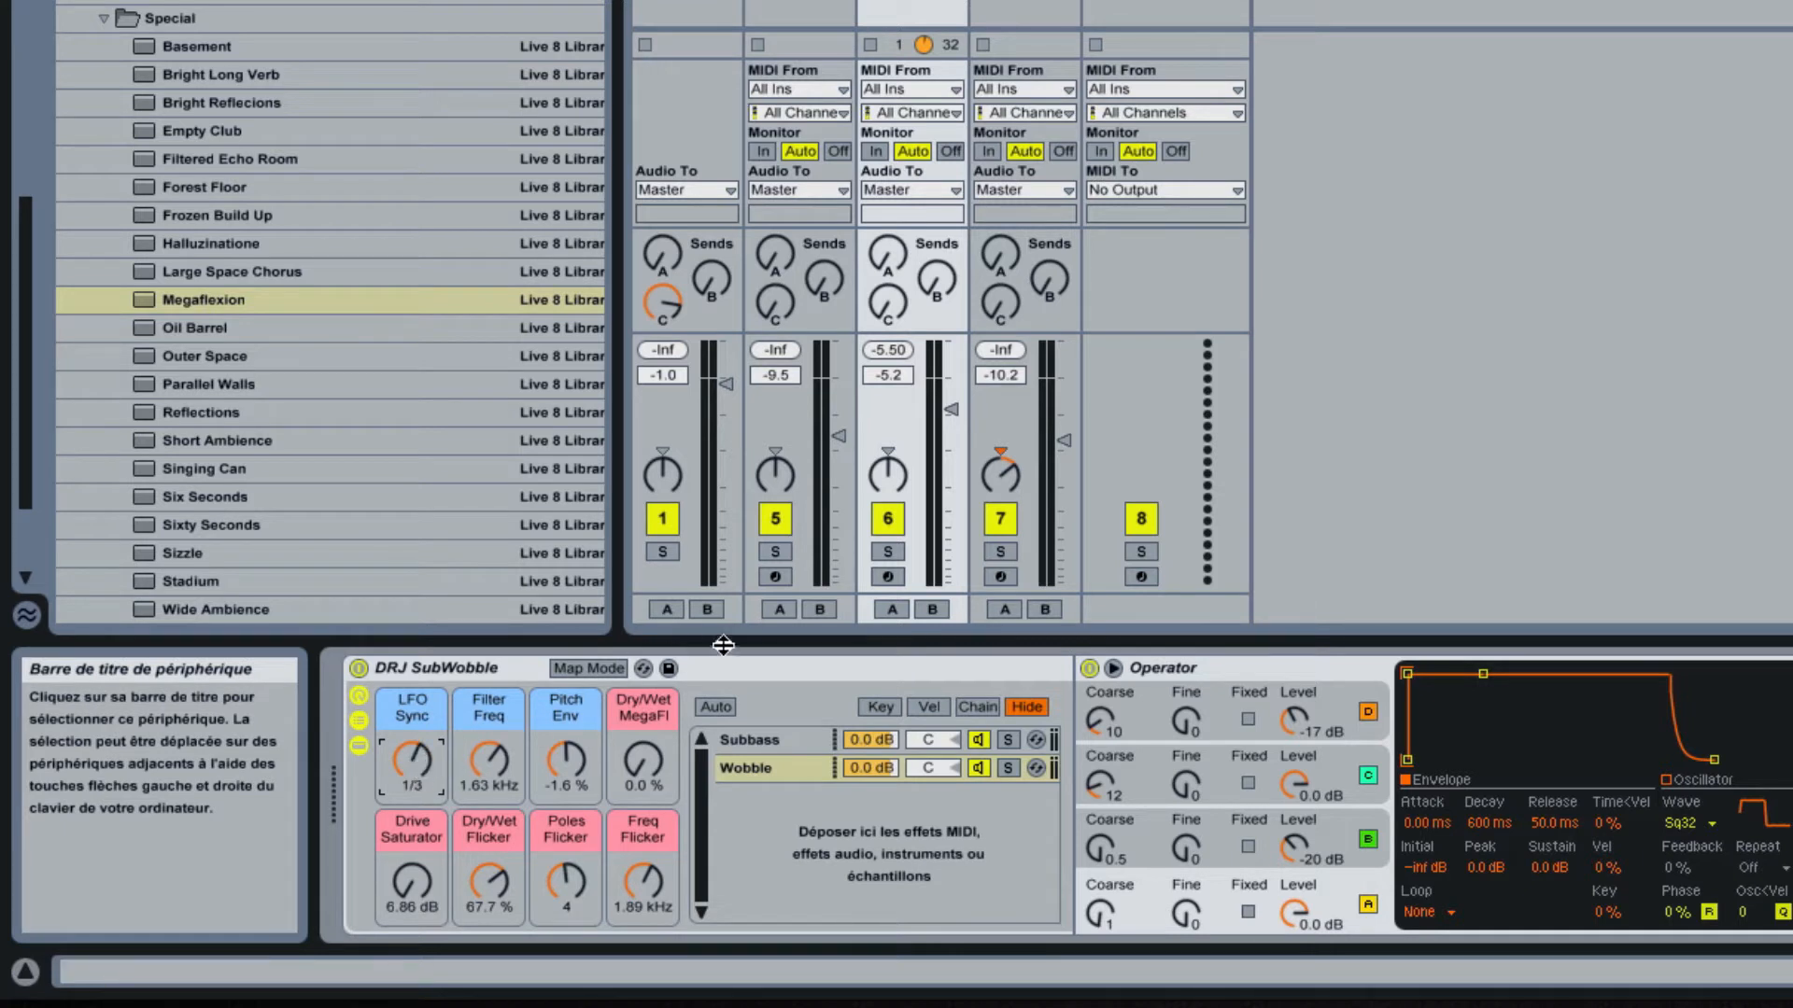
pyautogui.click(887, 576)
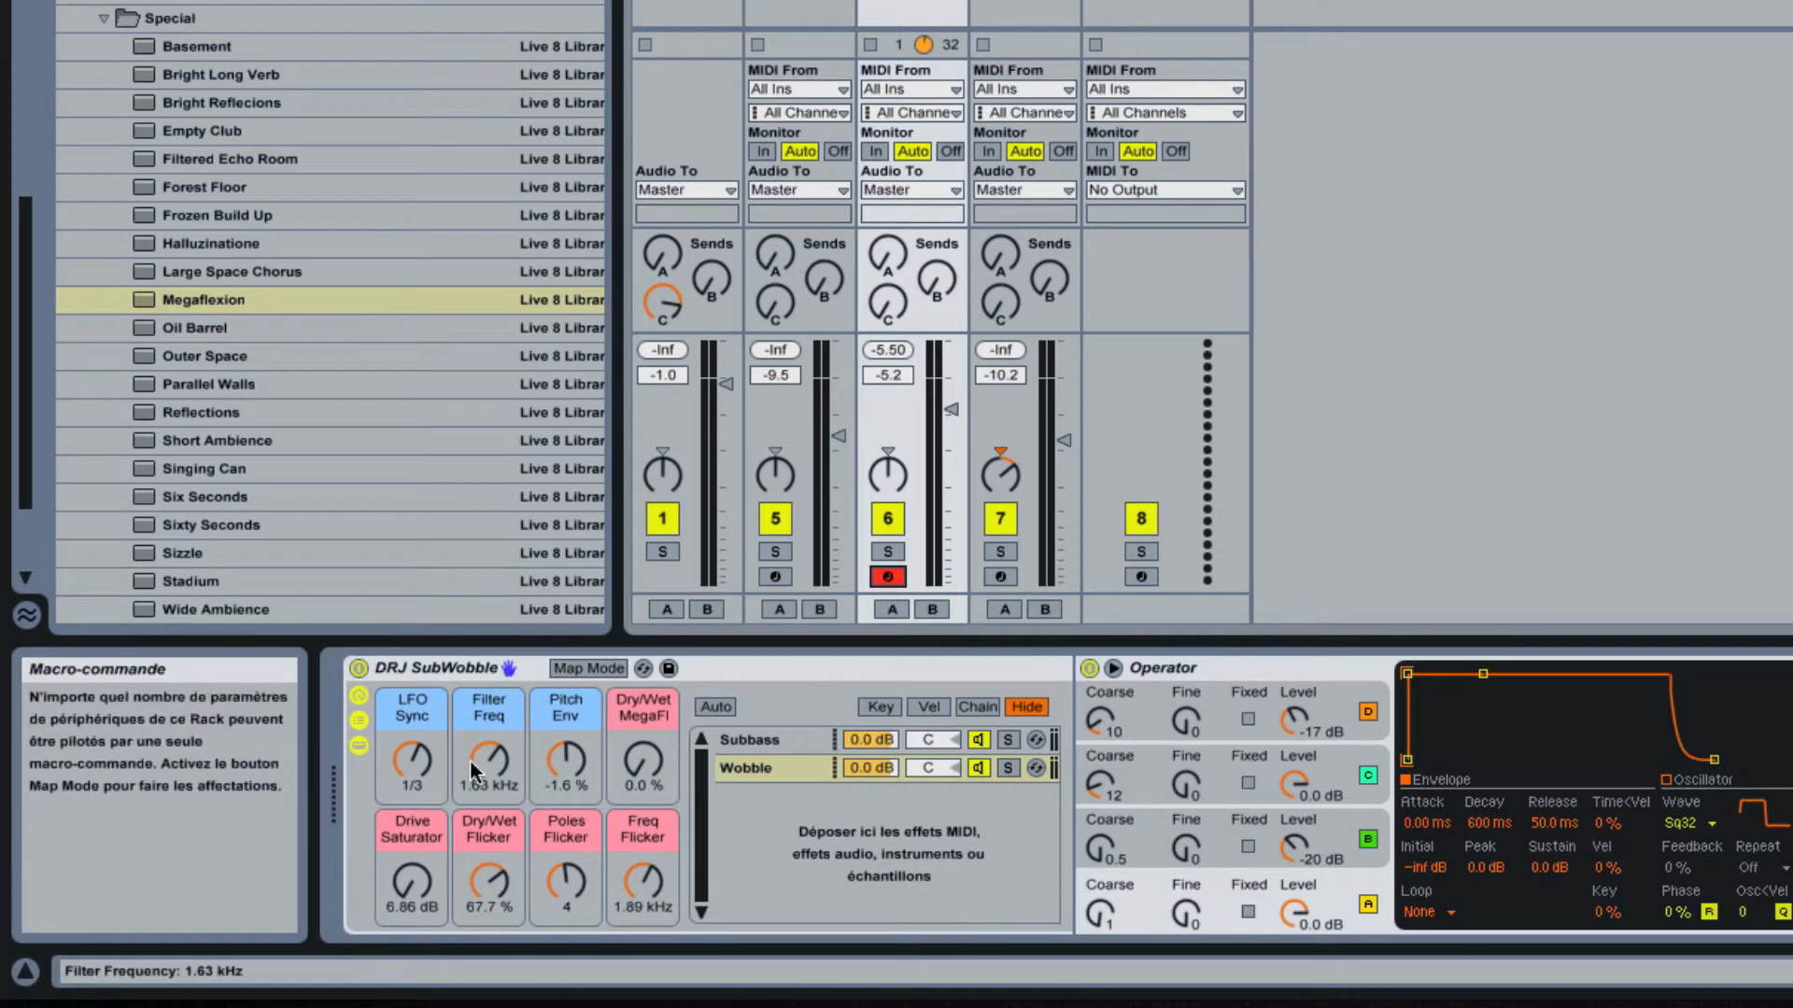
pyautogui.scroll(-1, 405, 760)
pyautogui.scroll(-5, 406, 760)
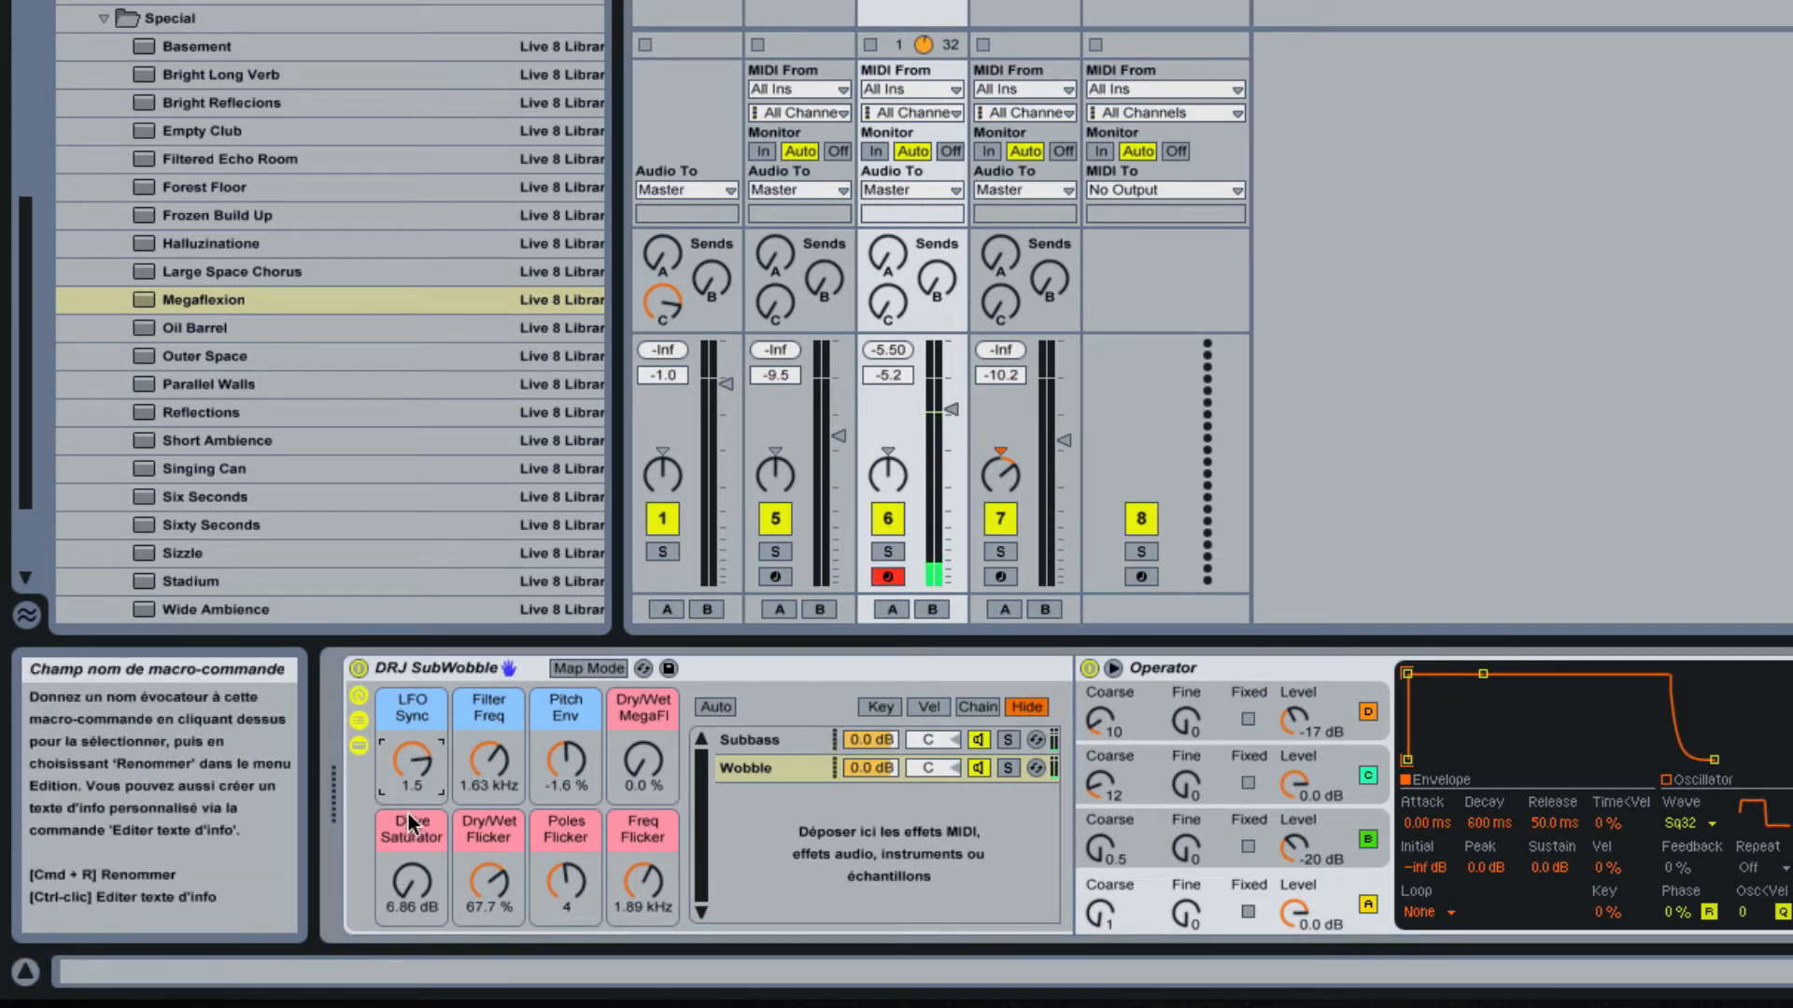
pyautogui.scroll(1, 405, 760)
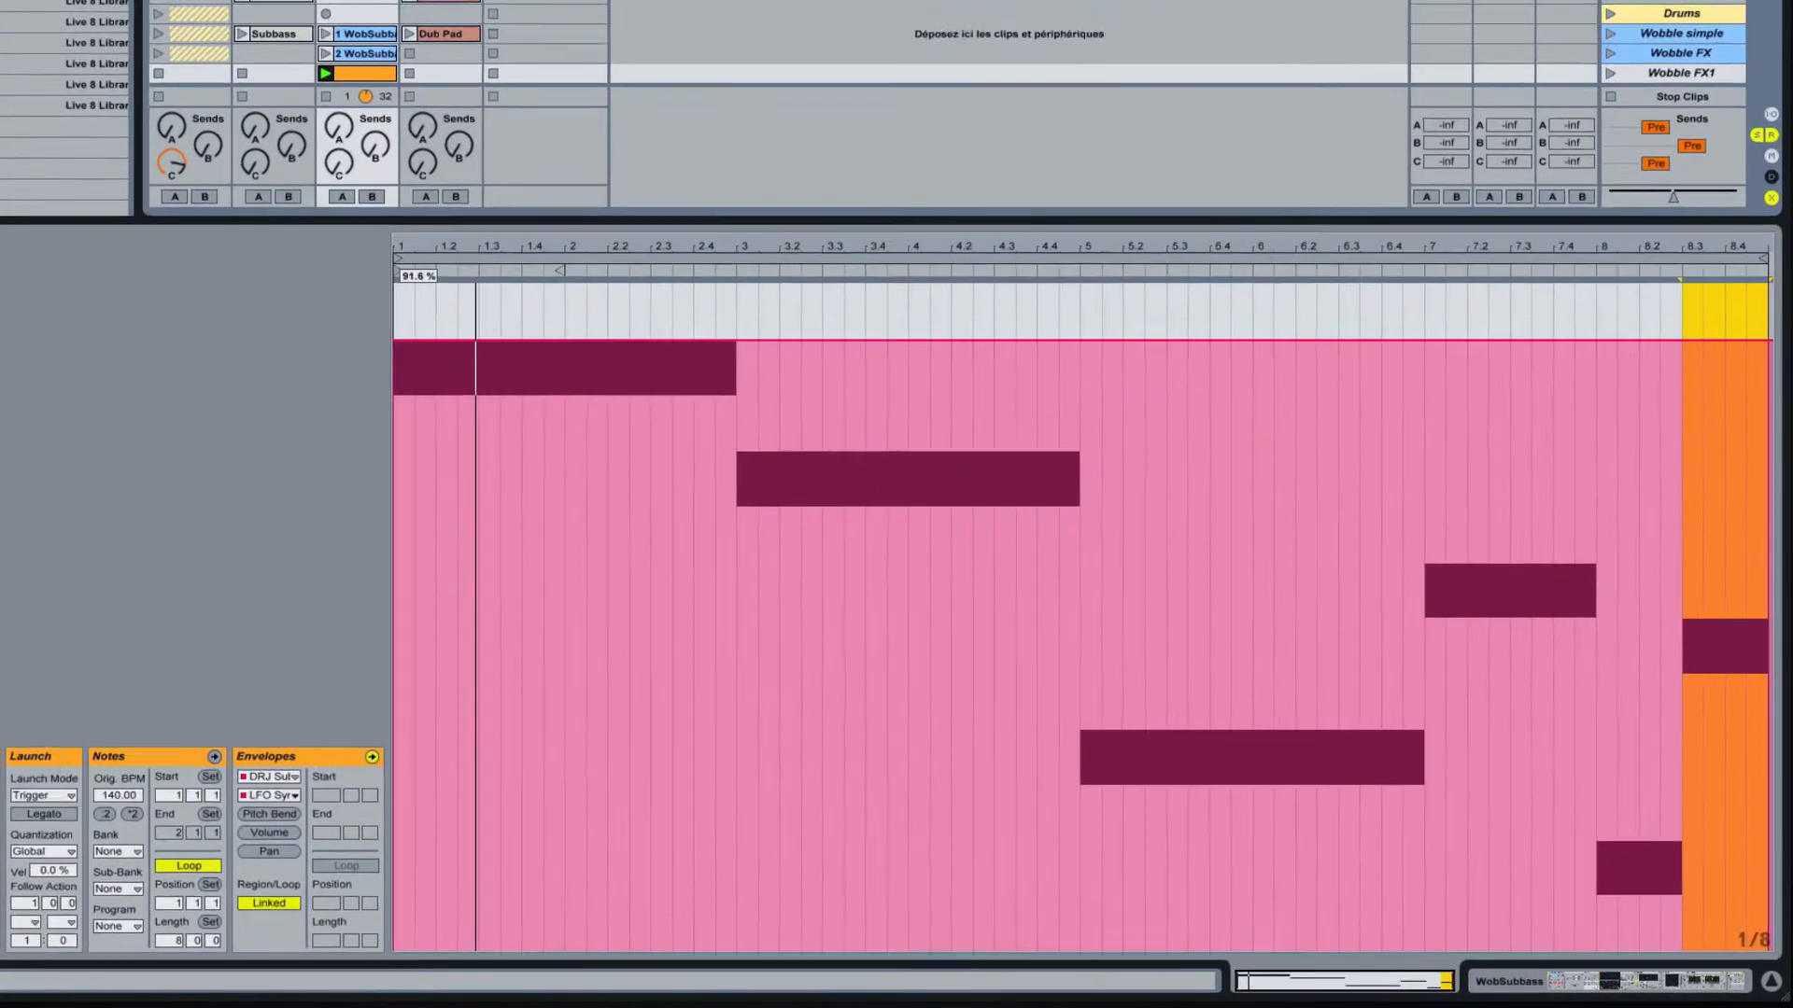
# Lower the LFO Sync envelope line to 75.2 % across the whole clip and play the clip.
pyautogui.moveTo(804, 394); pyautogui.dragTo(804, 553)
pyautogui.moveTo(804, 319); pyautogui.dragTo(804, 295)
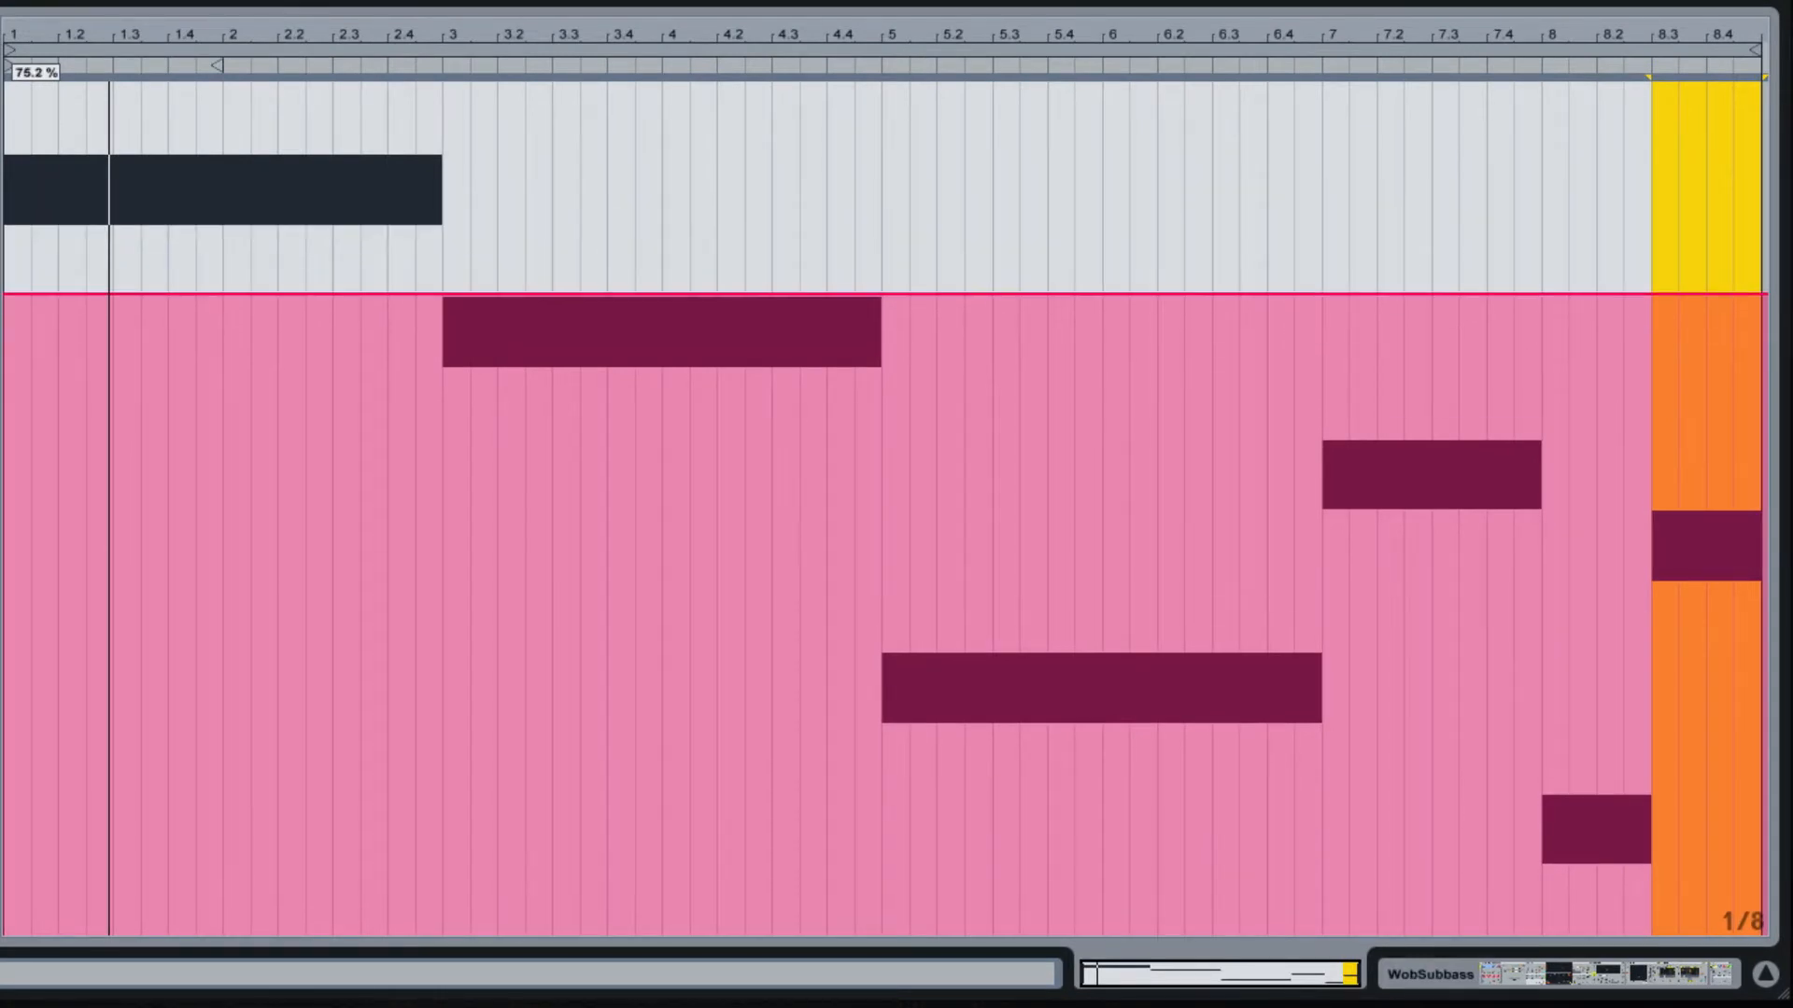
pyautogui.moveTo(318, 293); pyautogui.dragTo(323, 291)
pyautogui.click(211, 4)
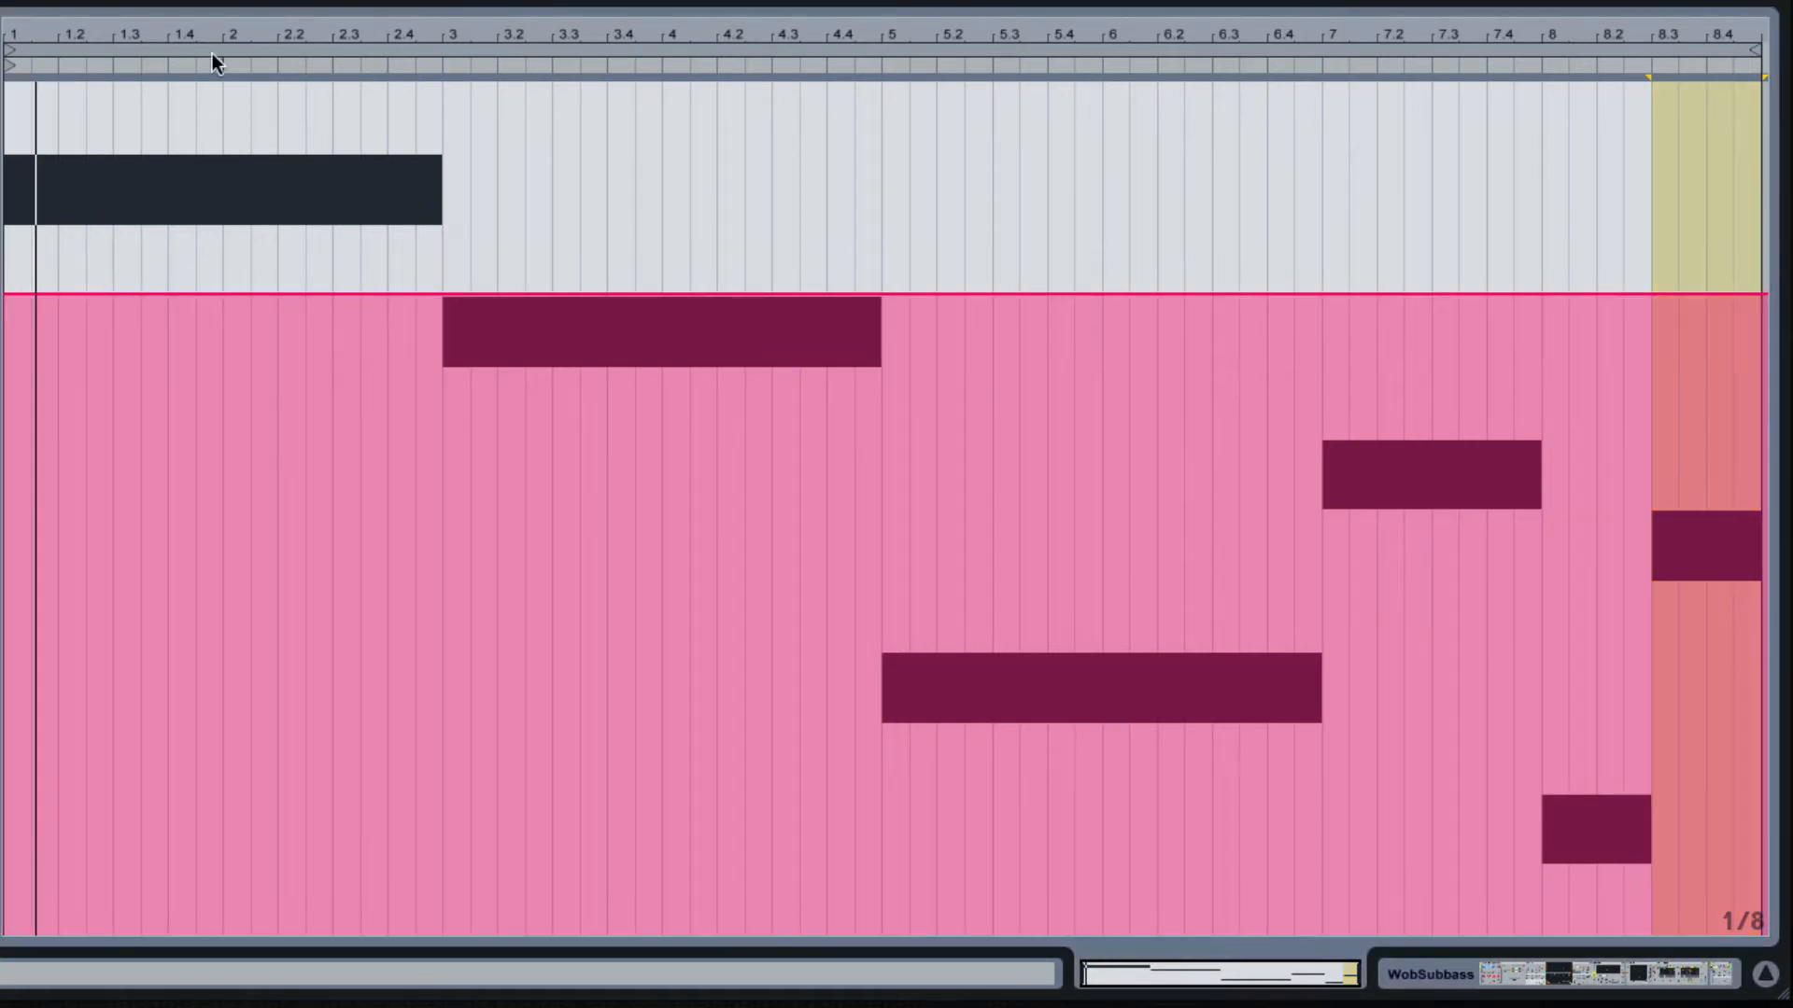
# Add breakpoints to the LFO Sync envelope at bar 3 and at 4.4, both at 75.2 %.
pyautogui.click(443, 293)
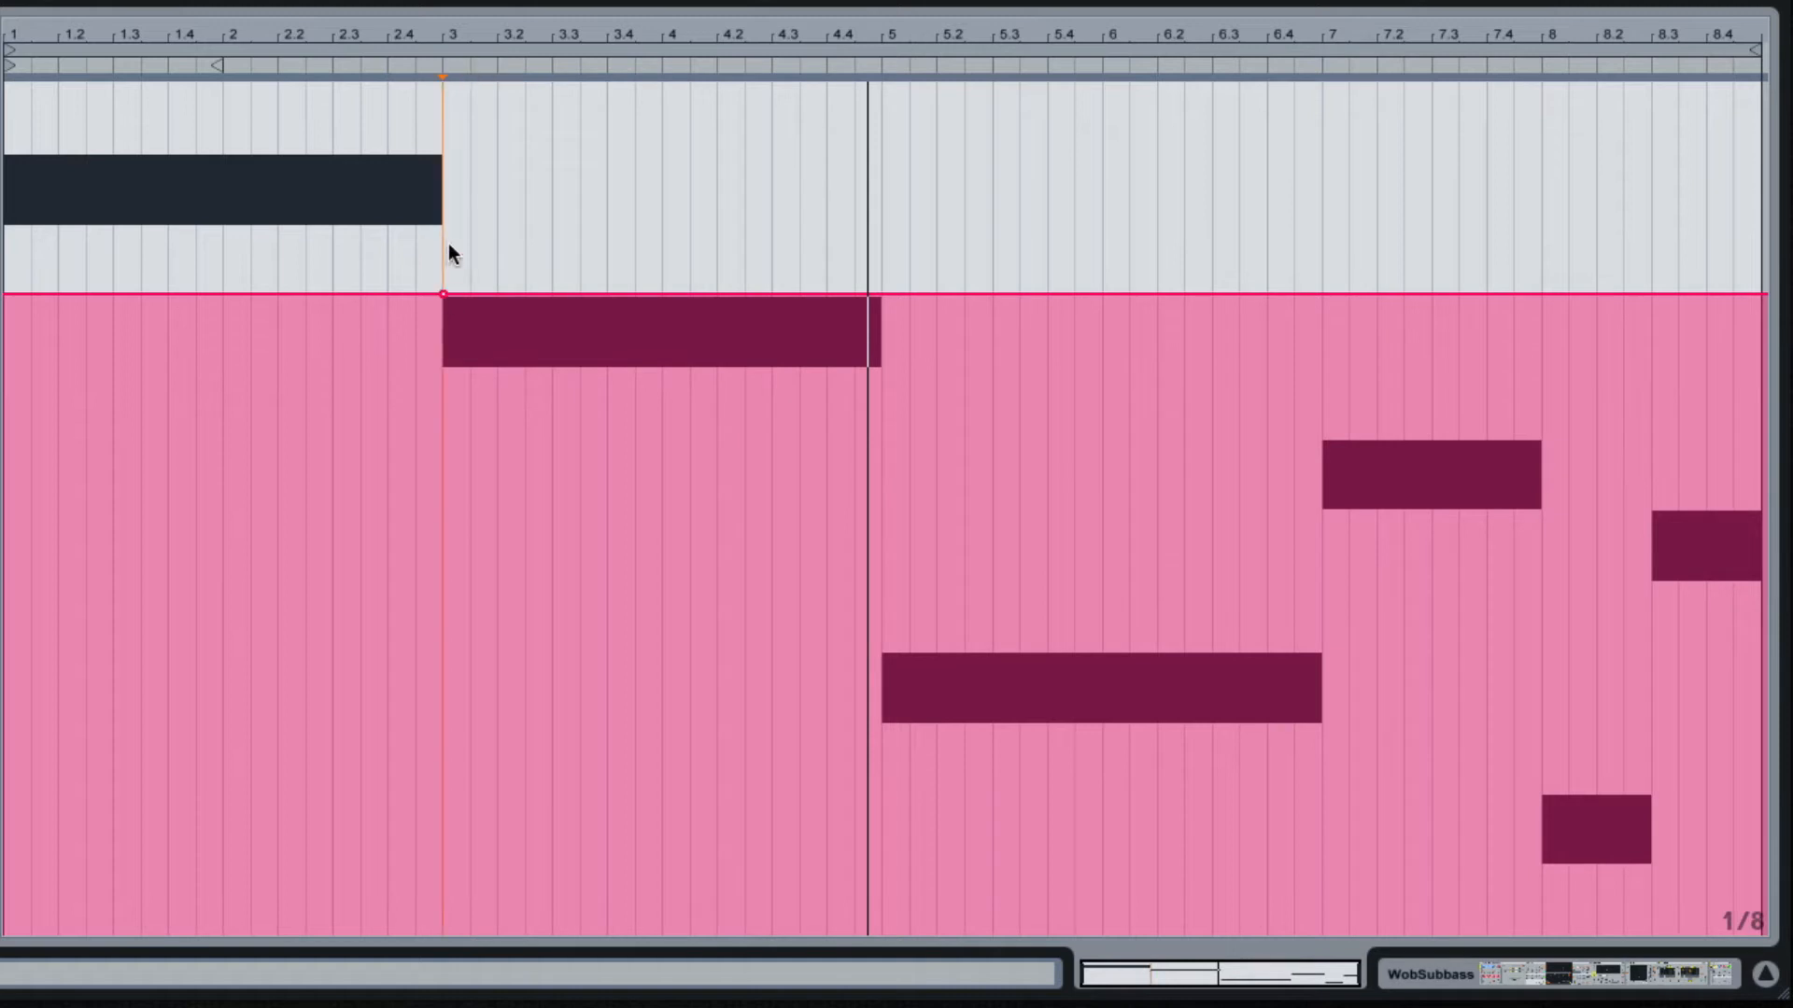
pyautogui.moveTo(443, 292)
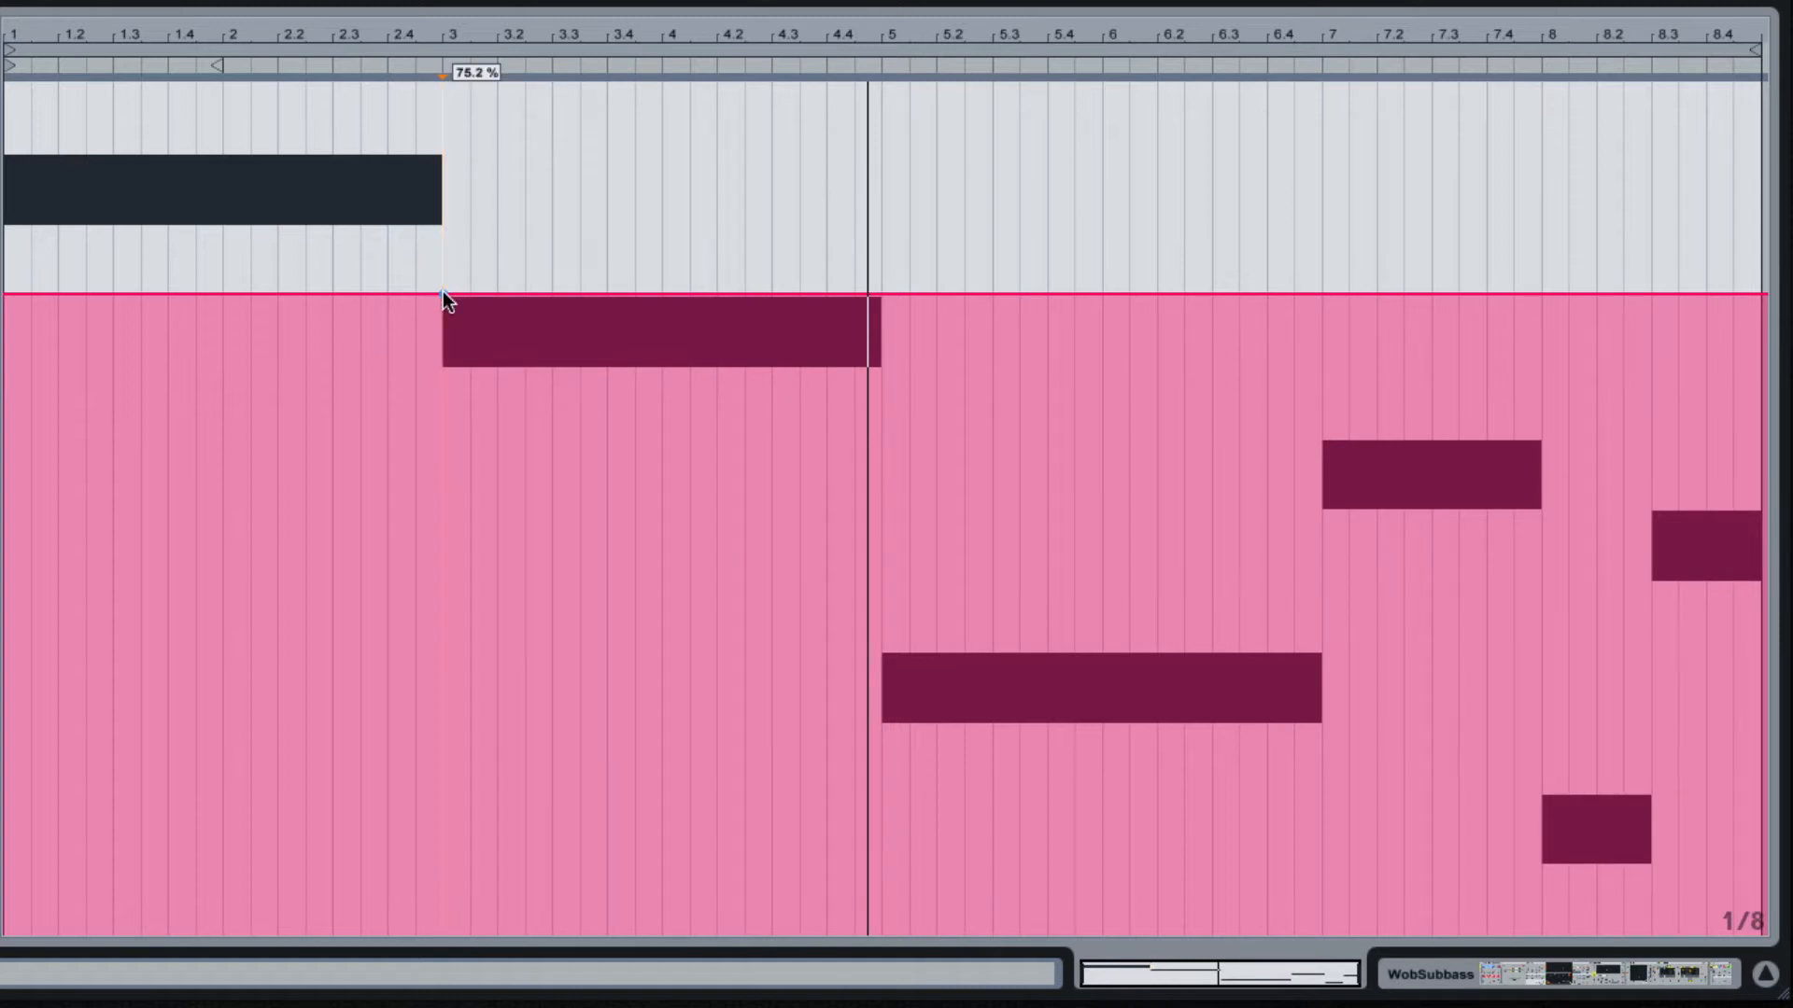
pyautogui.click(443, 293)
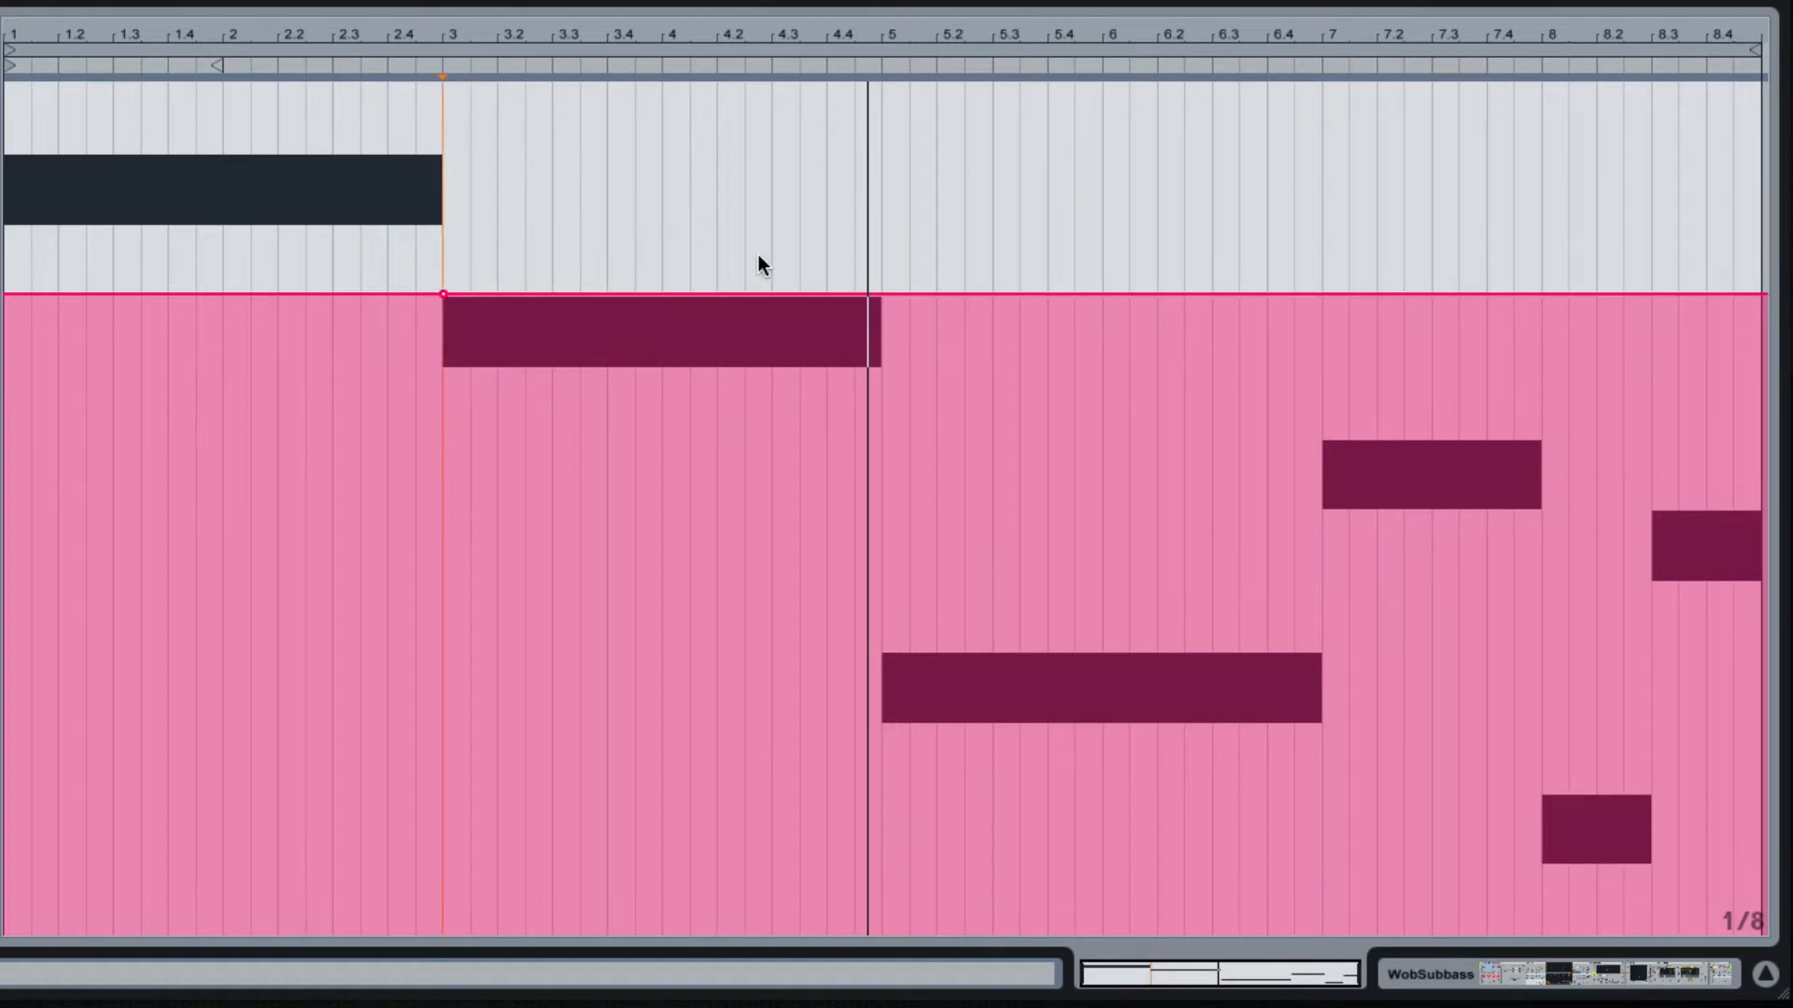
pyautogui.click(826, 294)
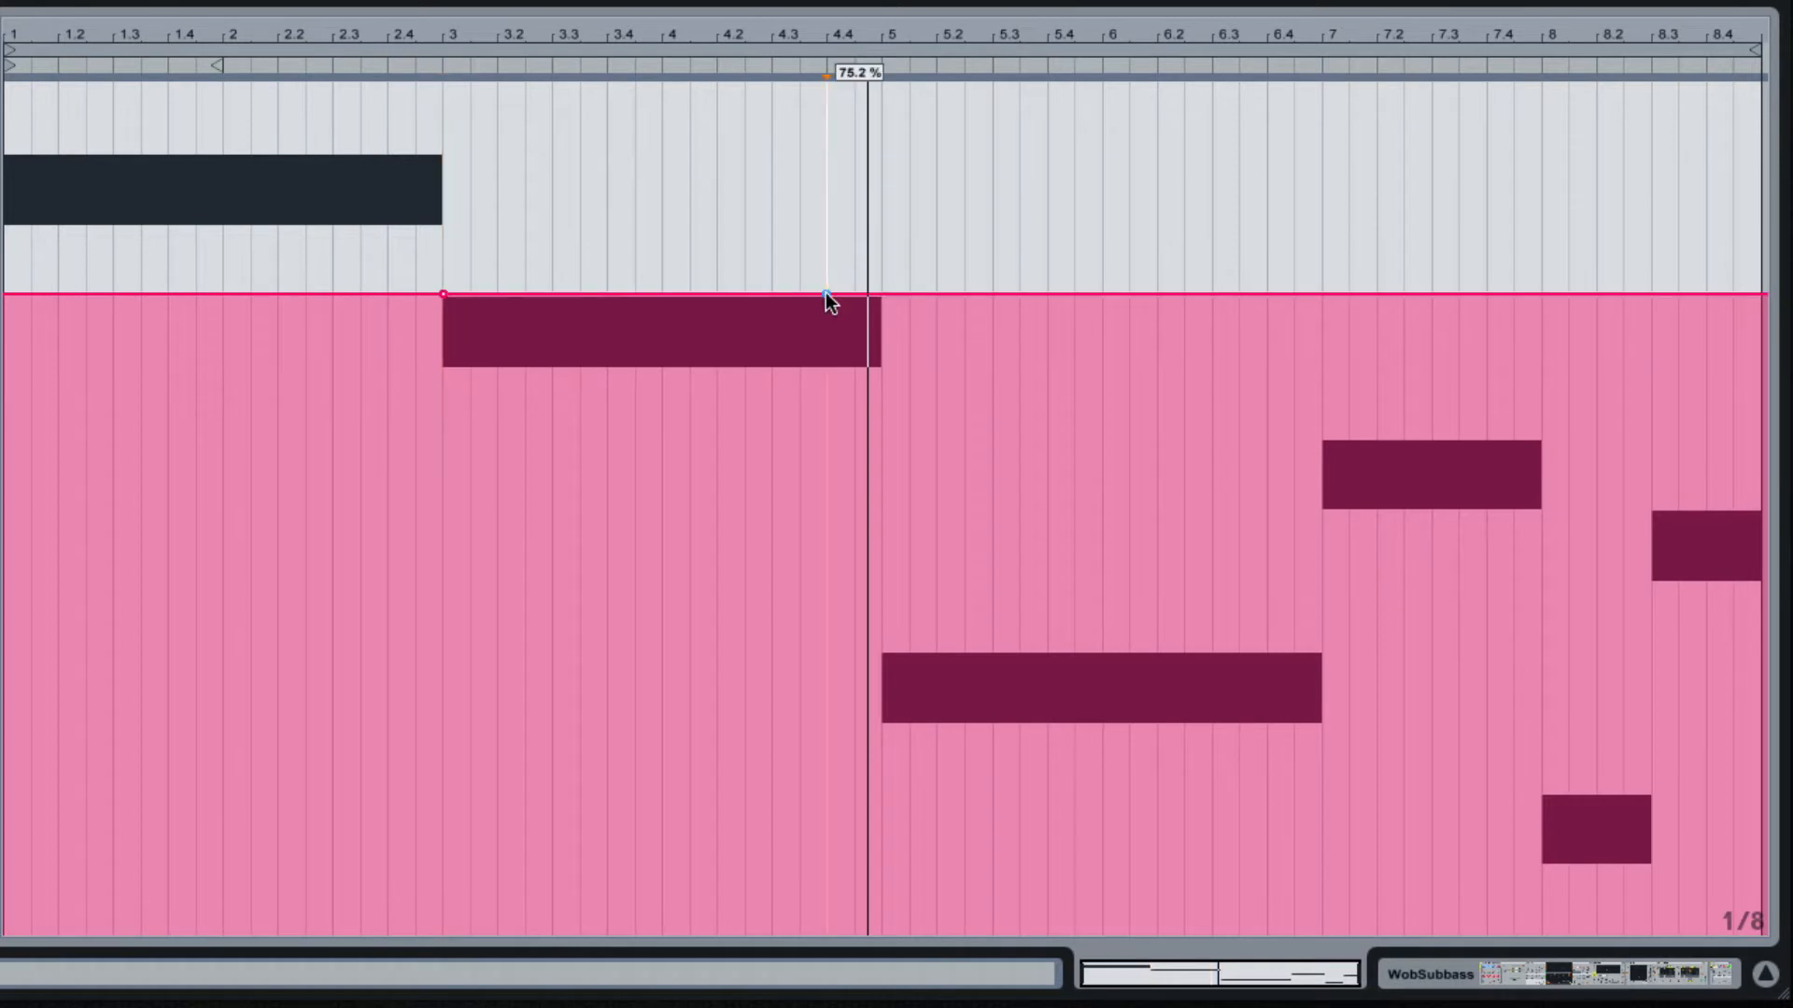
# Ramp the LFO Sync envelope from bar 3 down to 33.1 % at 4.4, then drop it vertically to 19.8 % at bar 7.
pyautogui.moveTo(825, 293); pyautogui.dragTo(829, 653)
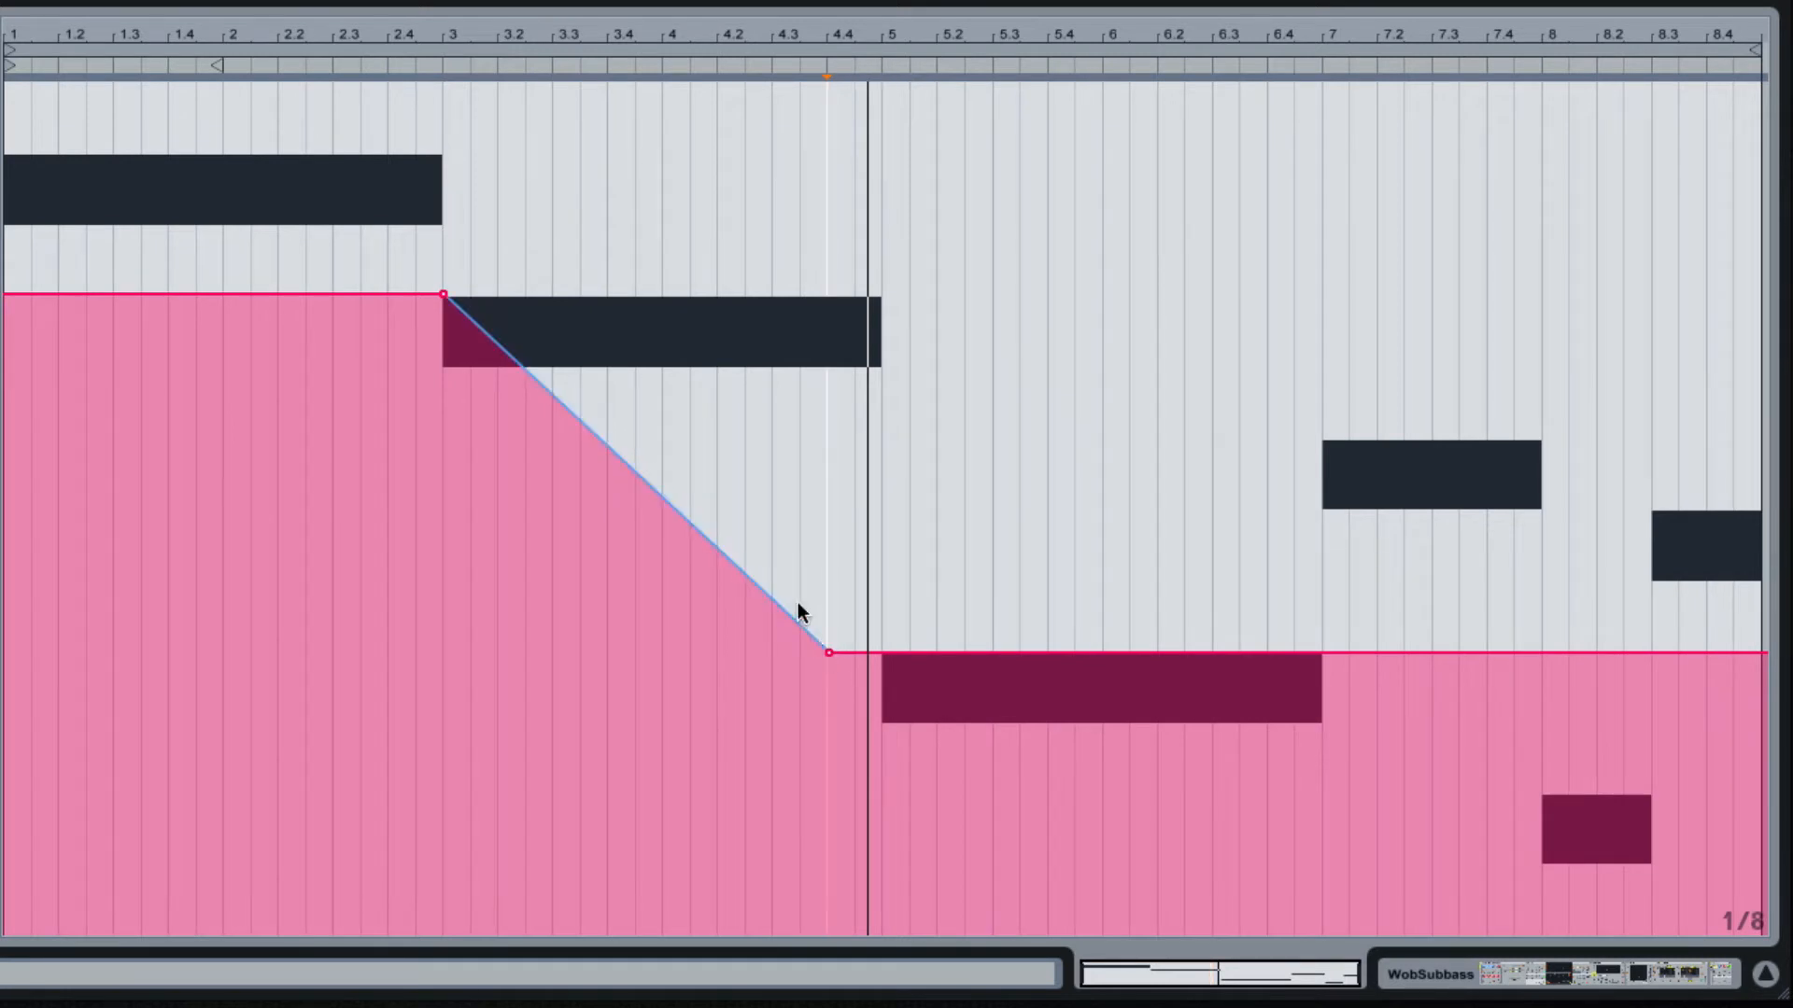
pyautogui.press('space')
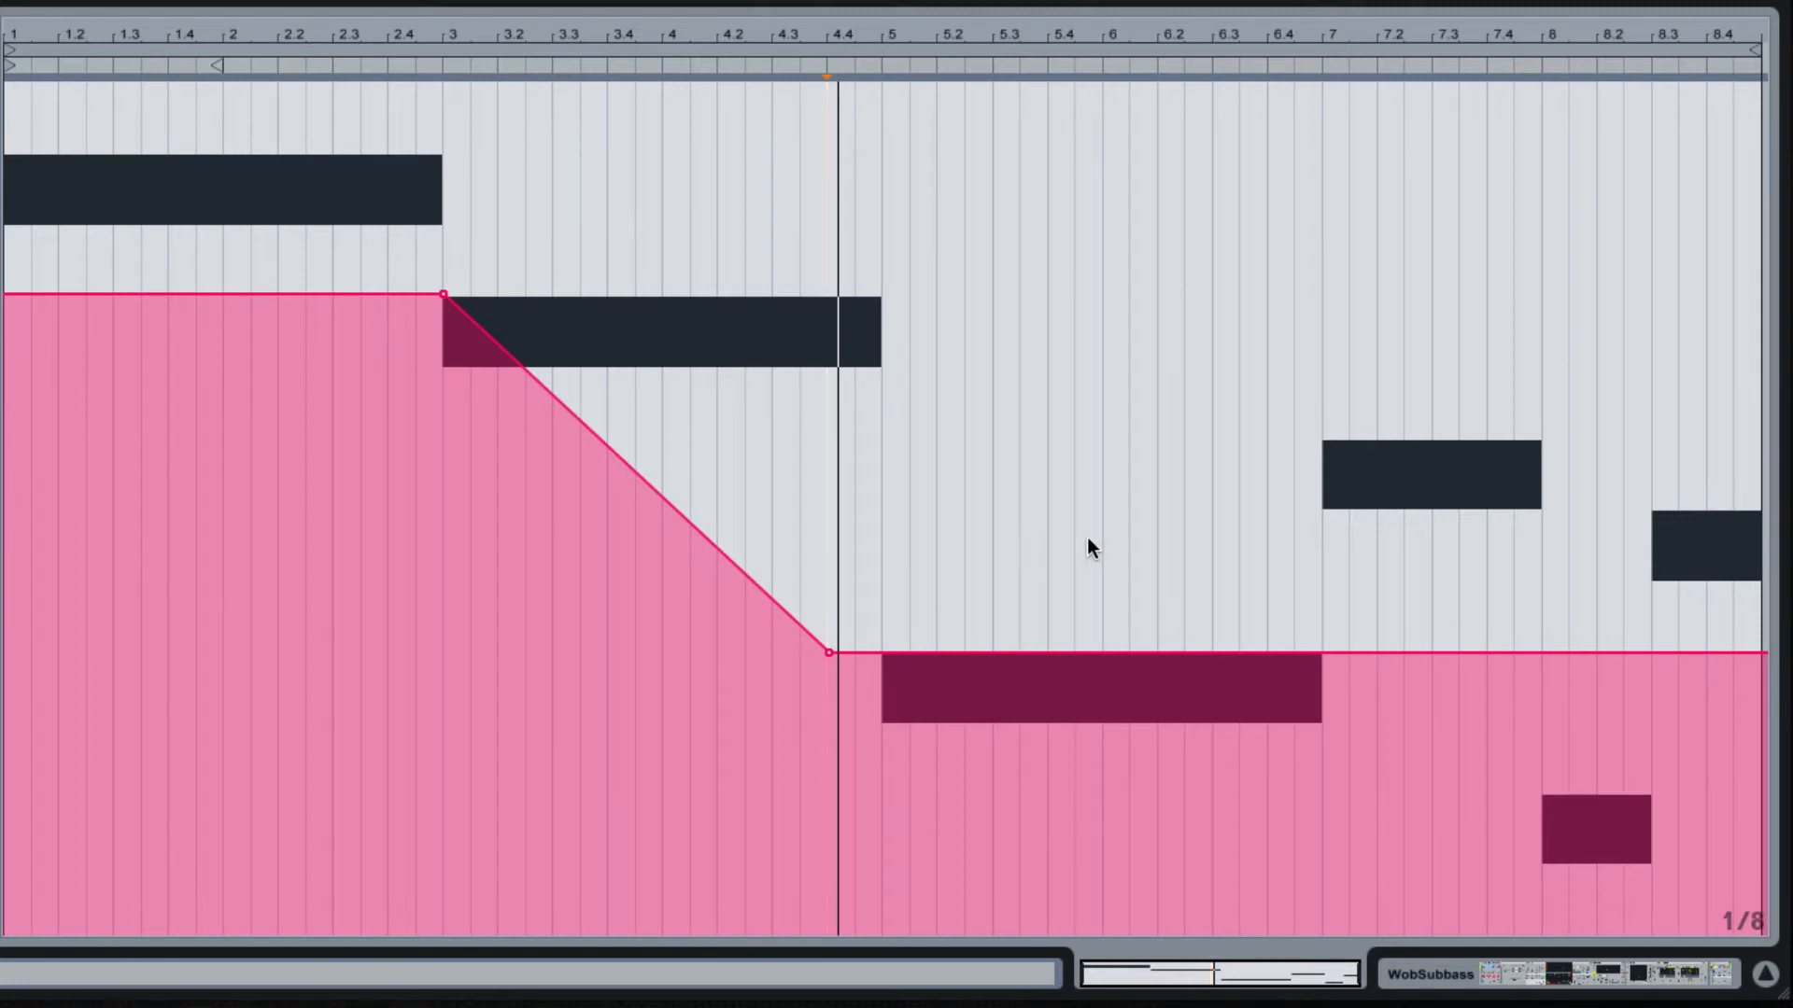
pyautogui.click(1324, 654)
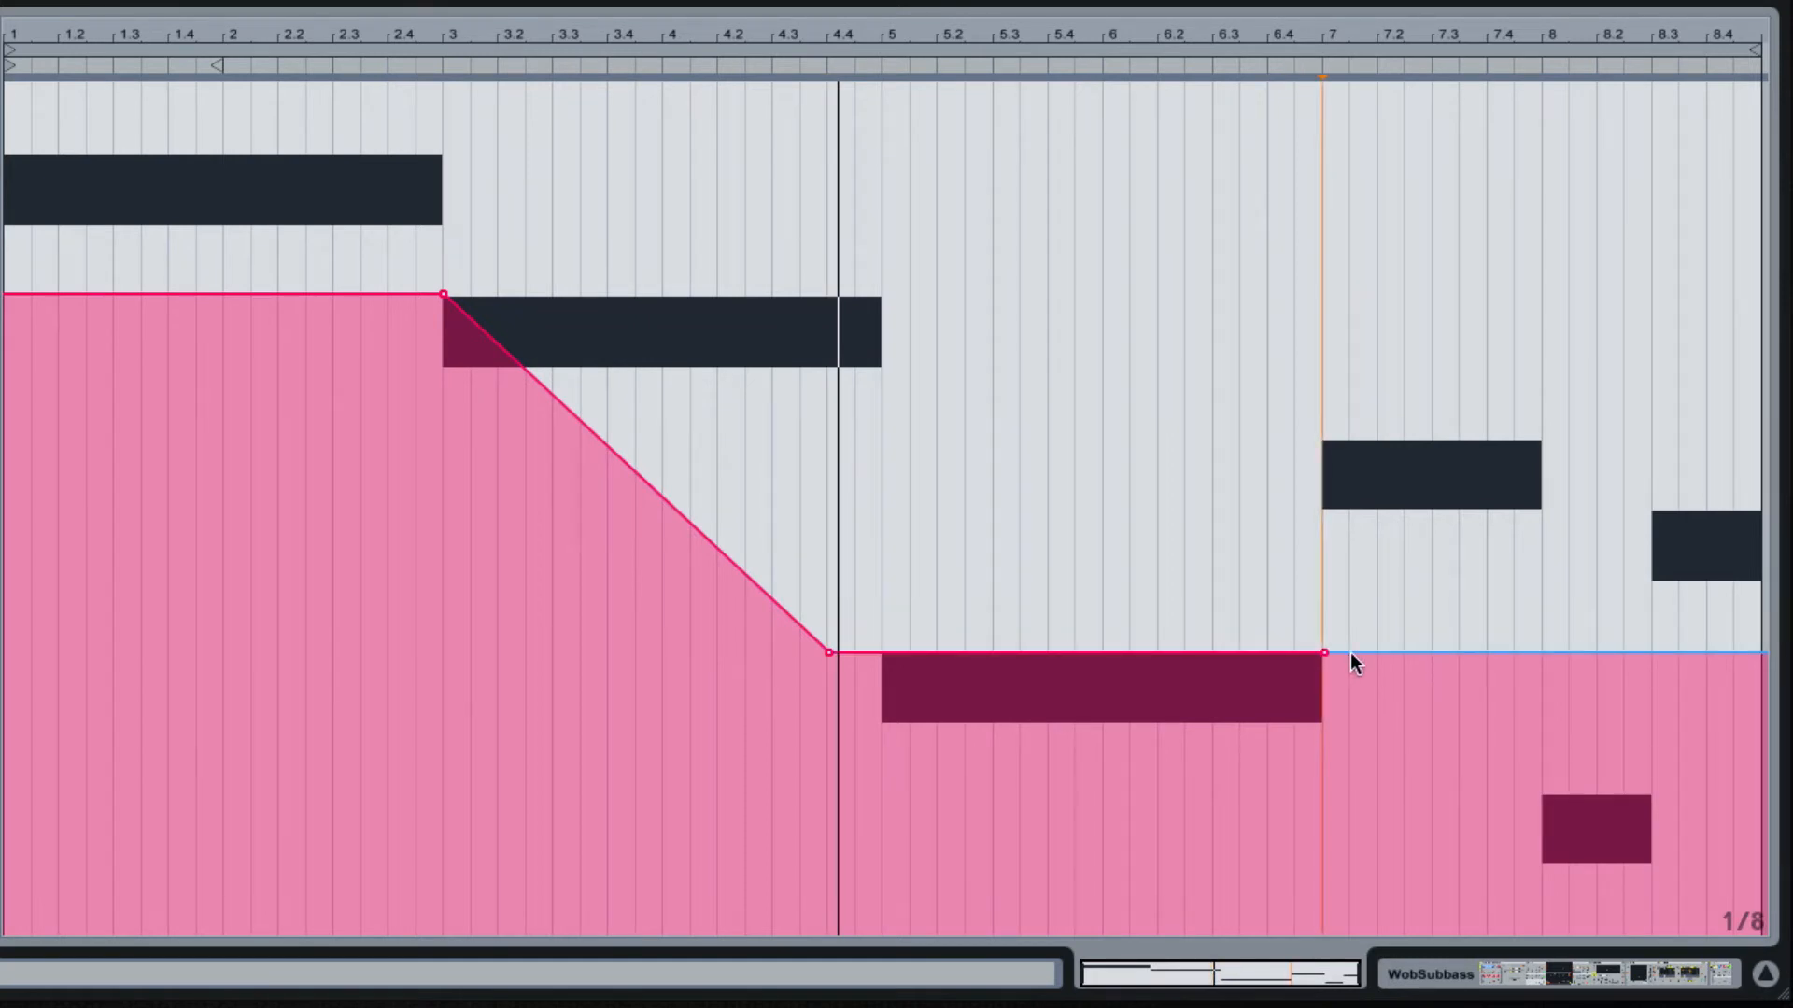
pyautogui.moveTo(1351, 653); pyautogui.dragTo(1351, 753)
pyautogui.moveTo(1324, 753); pyautogui.dragTo(1324, 760)
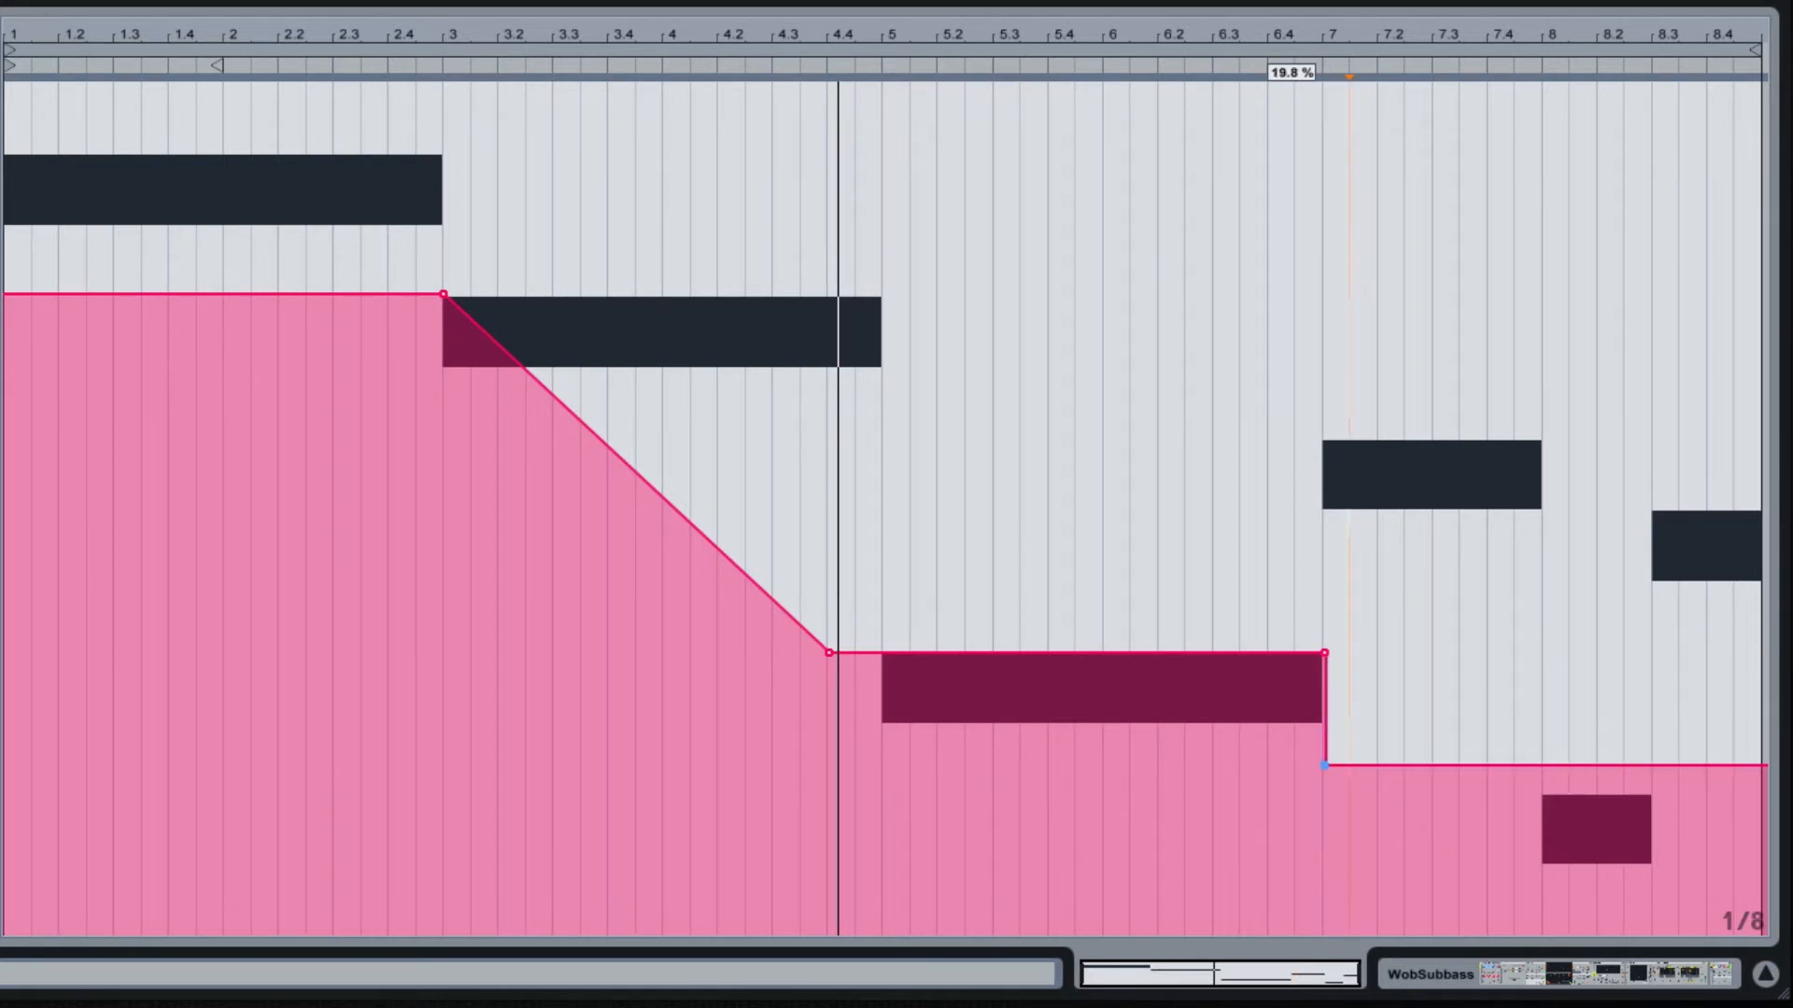
pyautogui.moveTo(1324, 764); pyautogui.dragTo(1324, 764)
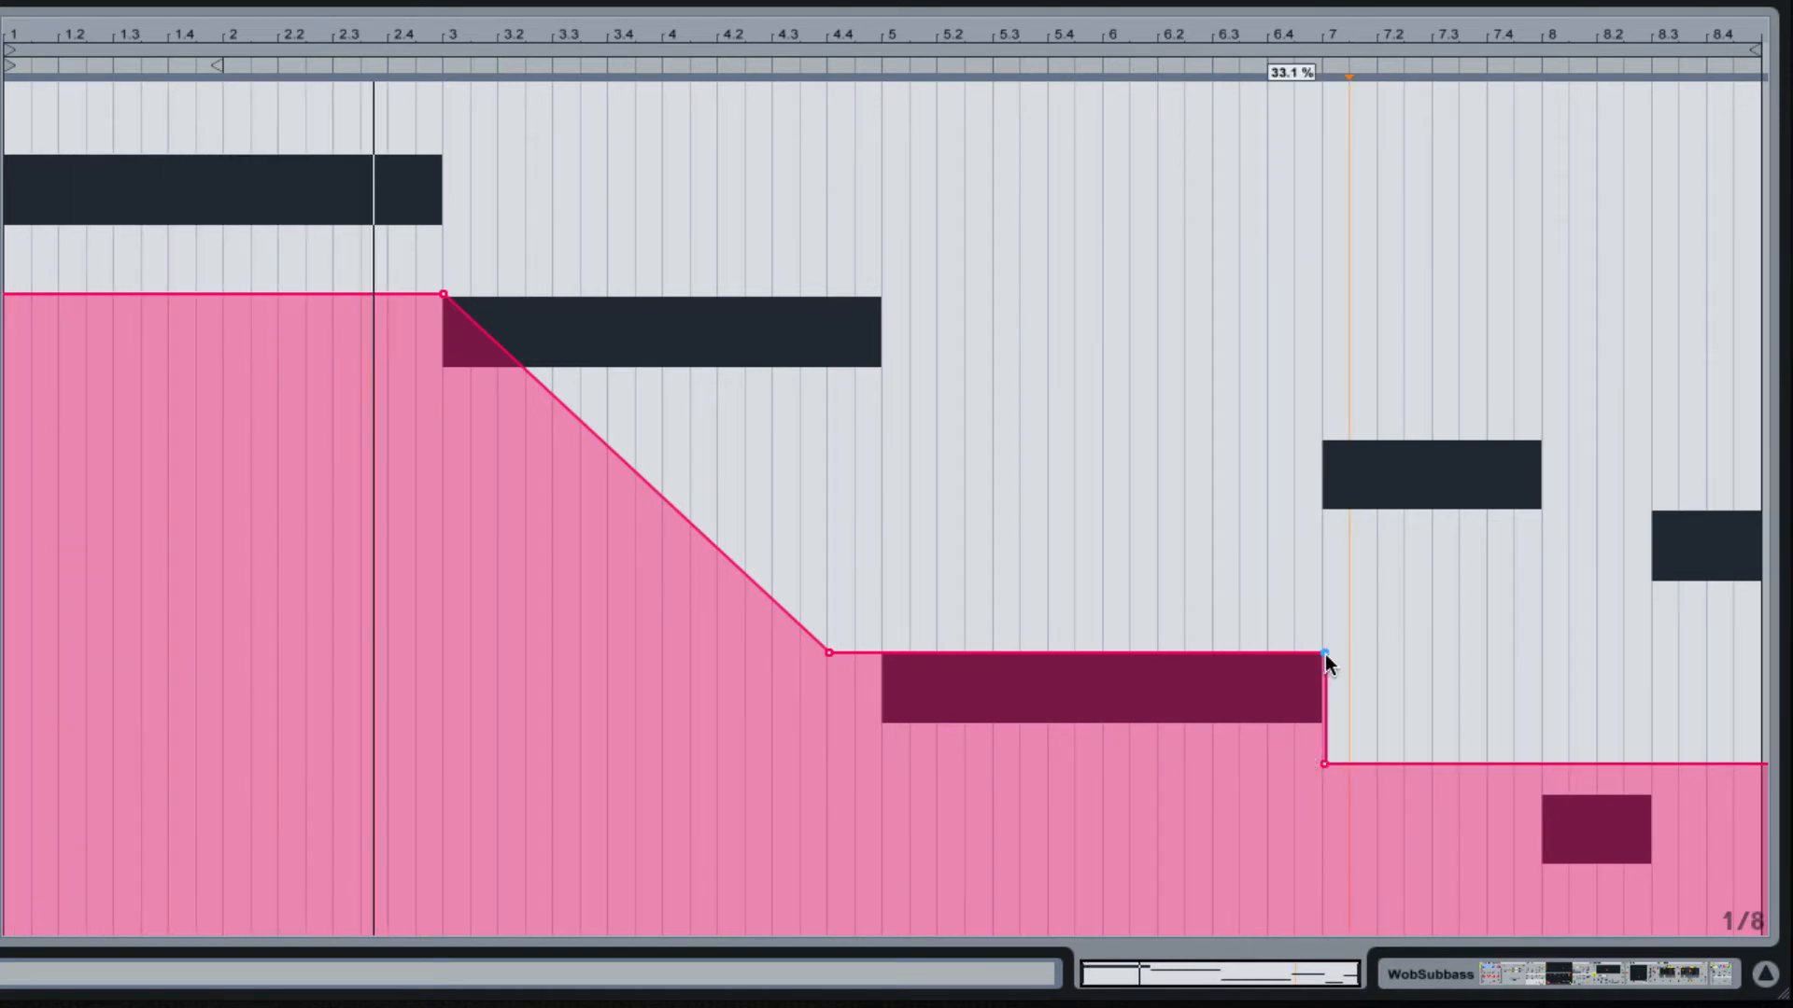
pyautogui.moveTo(1324, 653); pyautogui.dragTo(1324, 654)
pyautogui.moveTo(1327, 760)
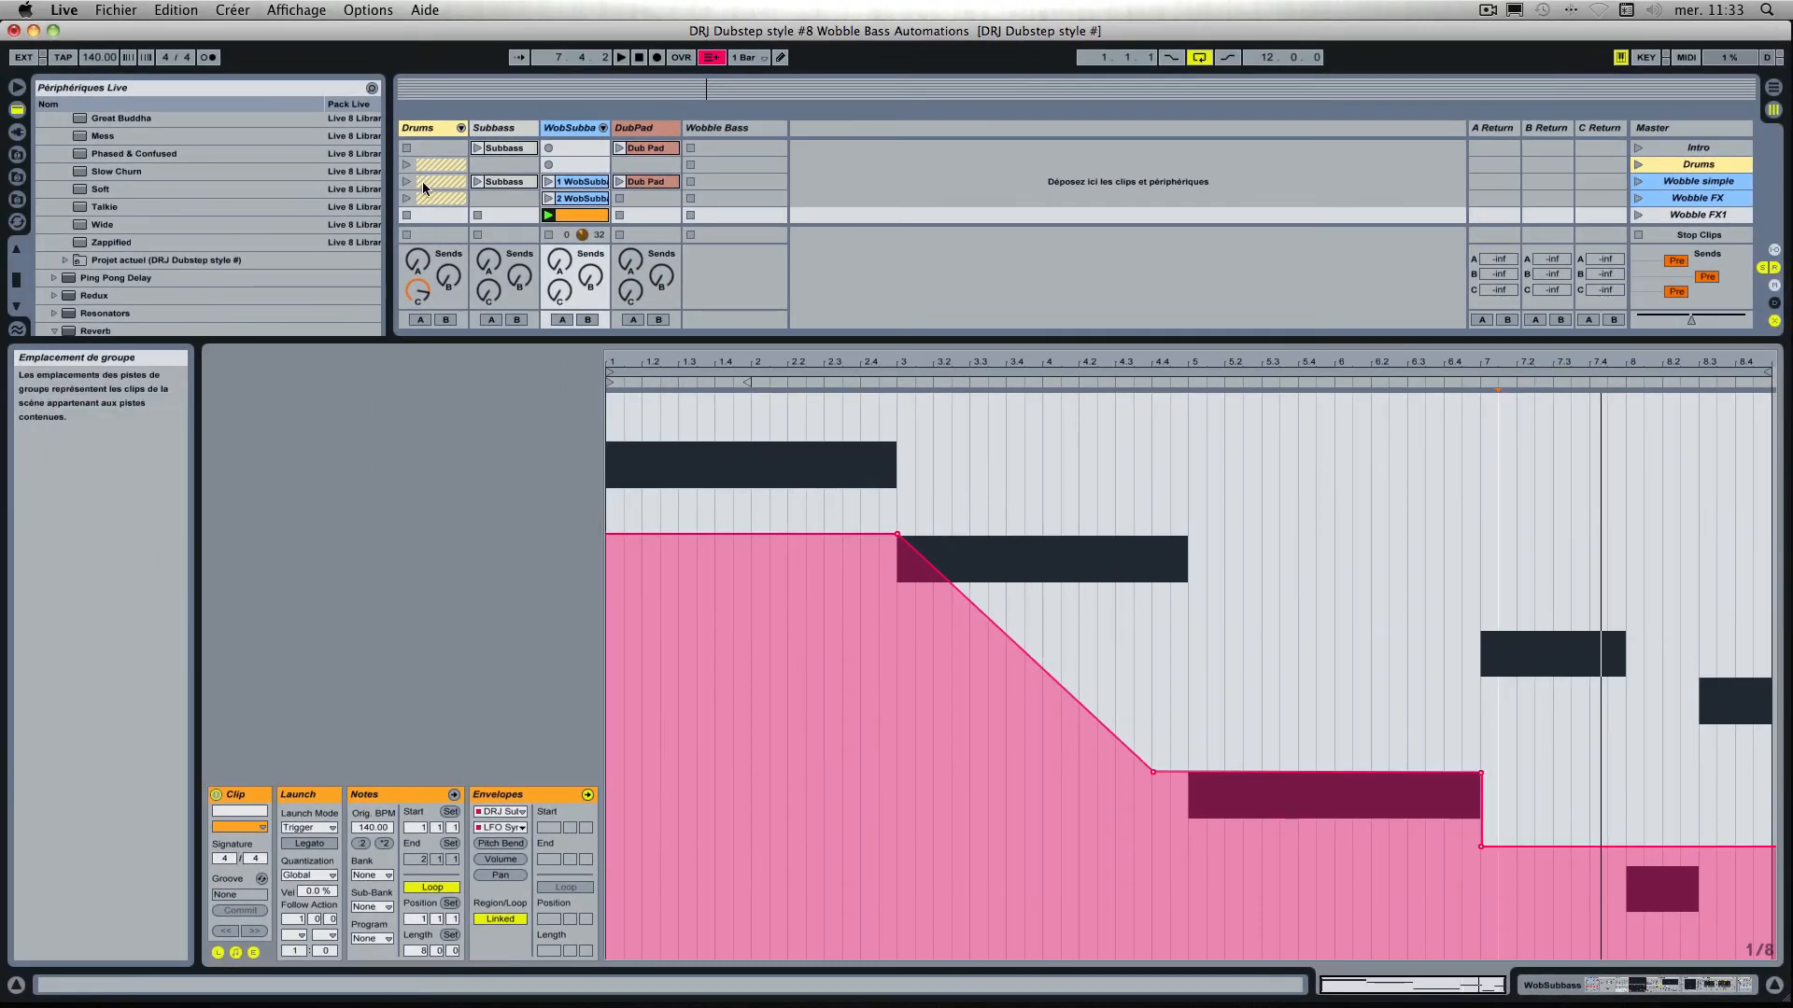
# Copy the Drums group clips from the Wobble FX scene into the Wobble FX1 scene and launch Wobble FX1.
pyautogui.rightClick(433, 195)
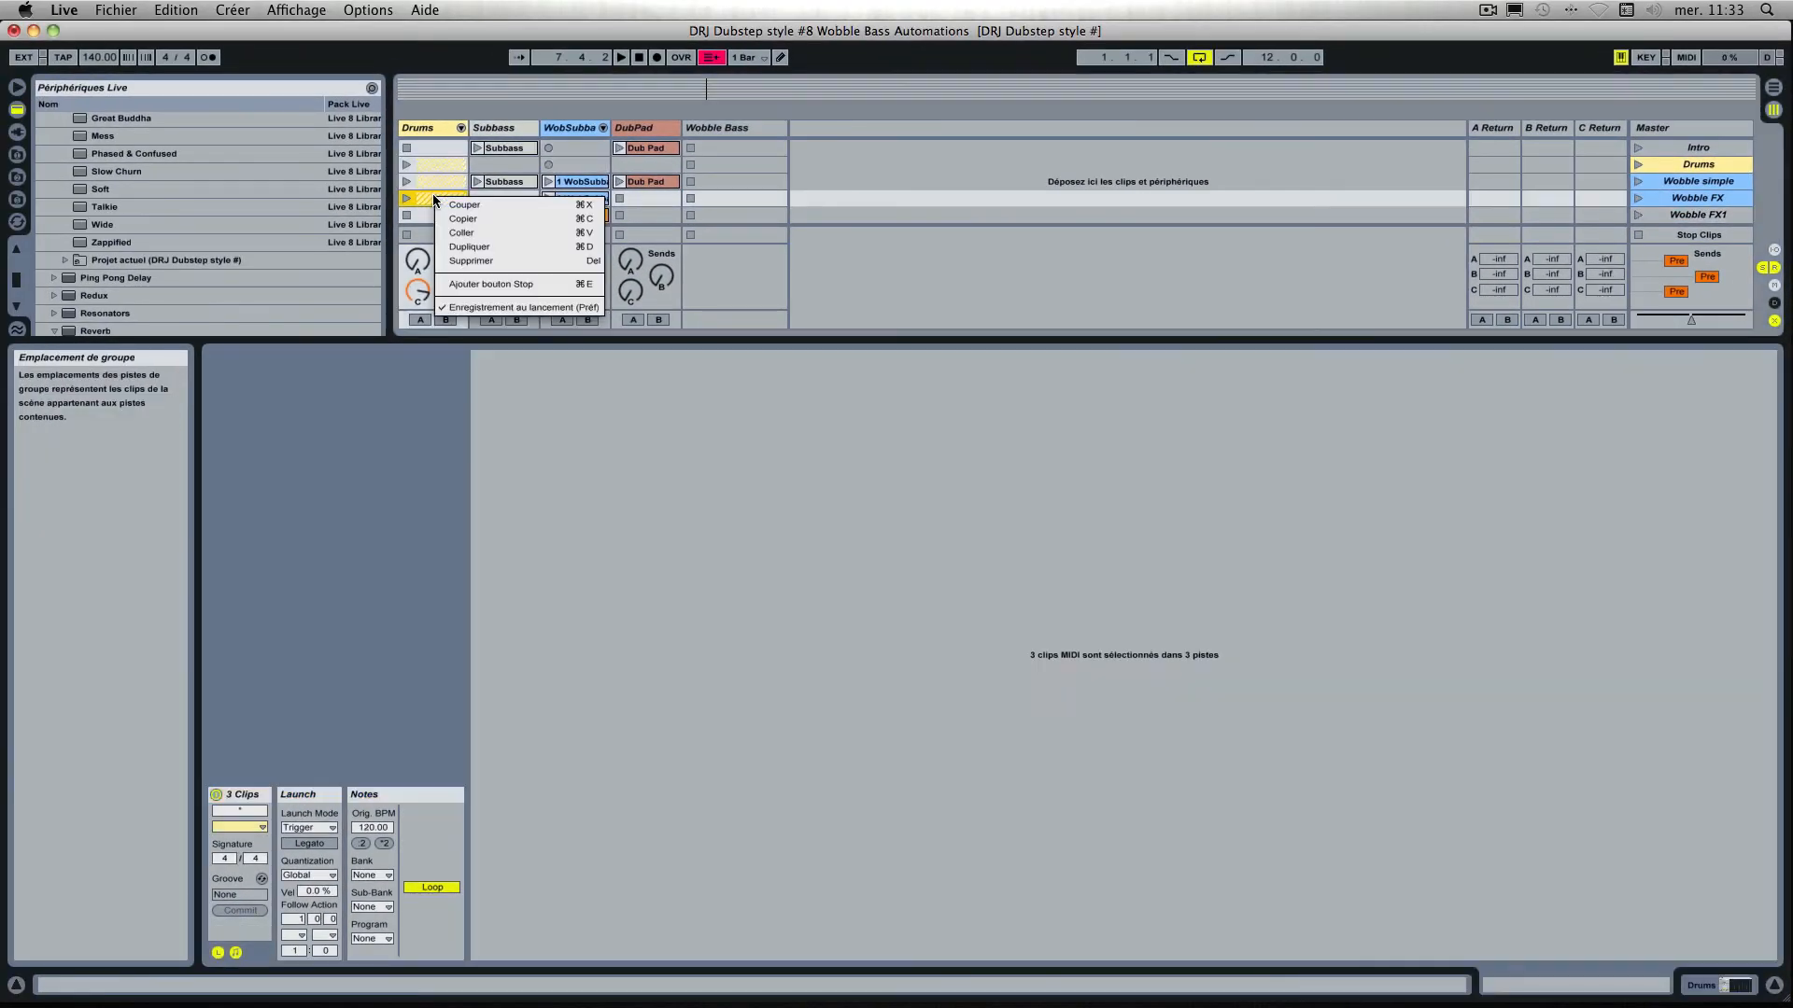
pyautogui.click(442, 218)
pyautogui.rightClick(440, 213)
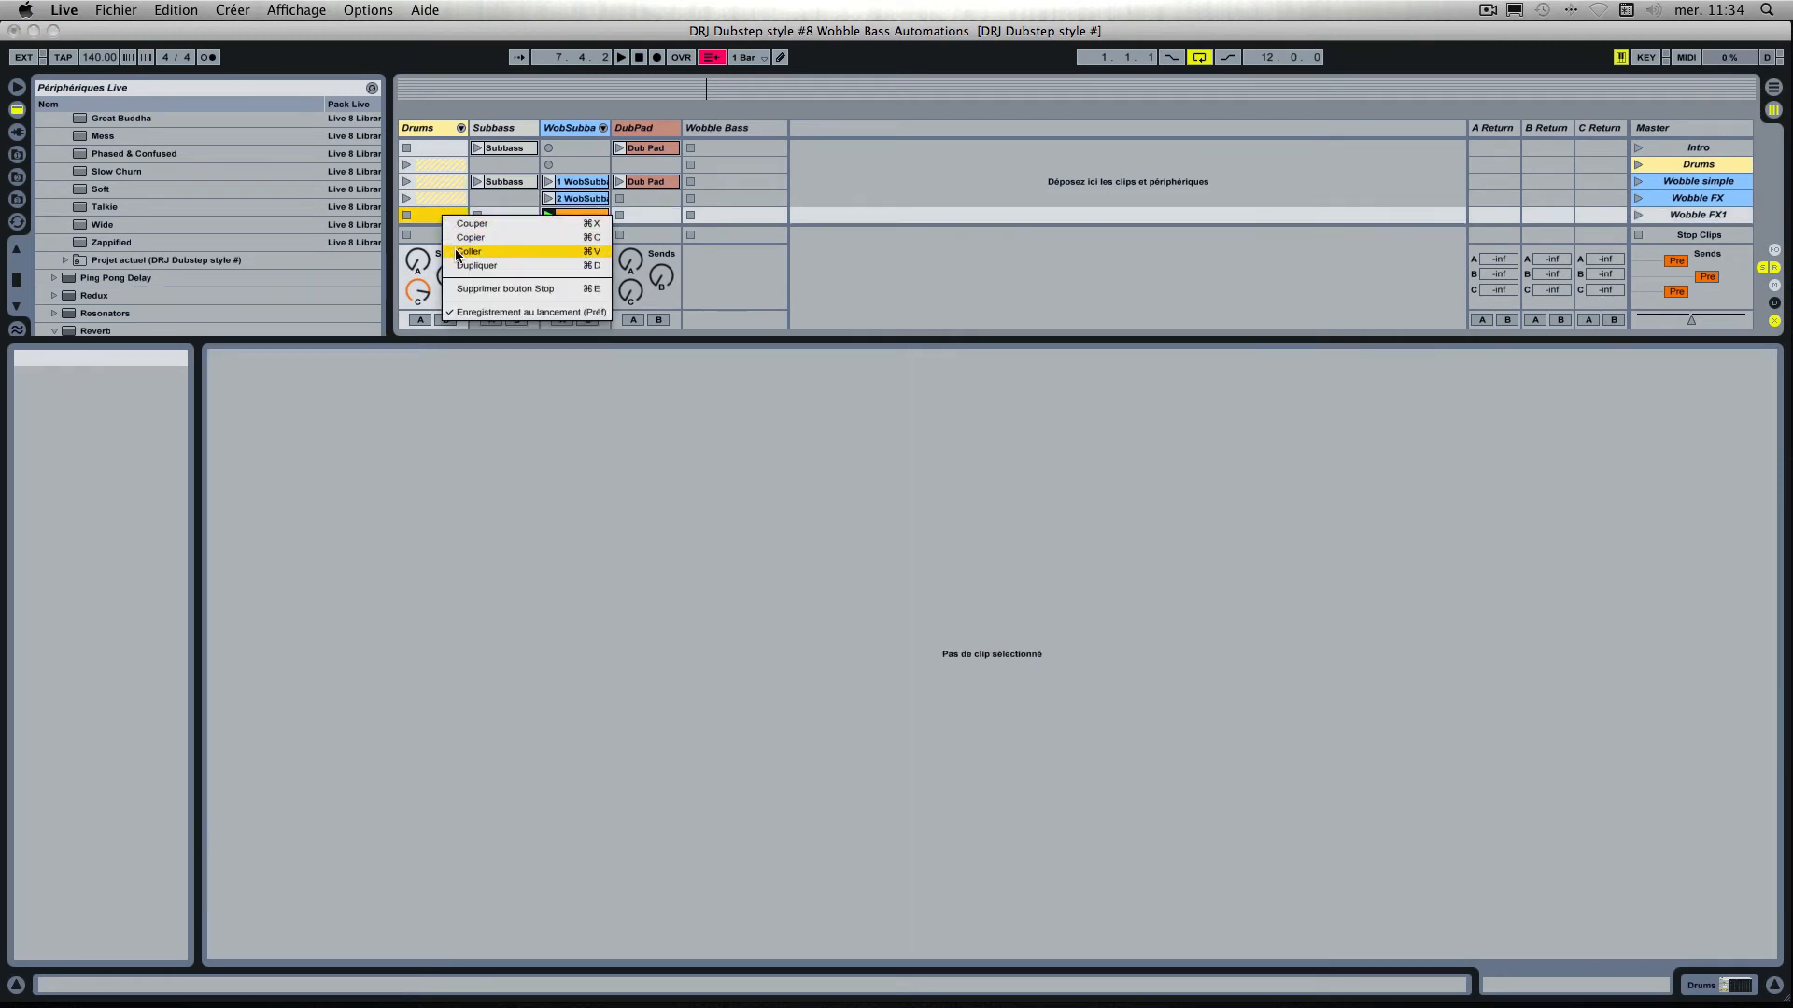
pyautogui.click(455, 248)
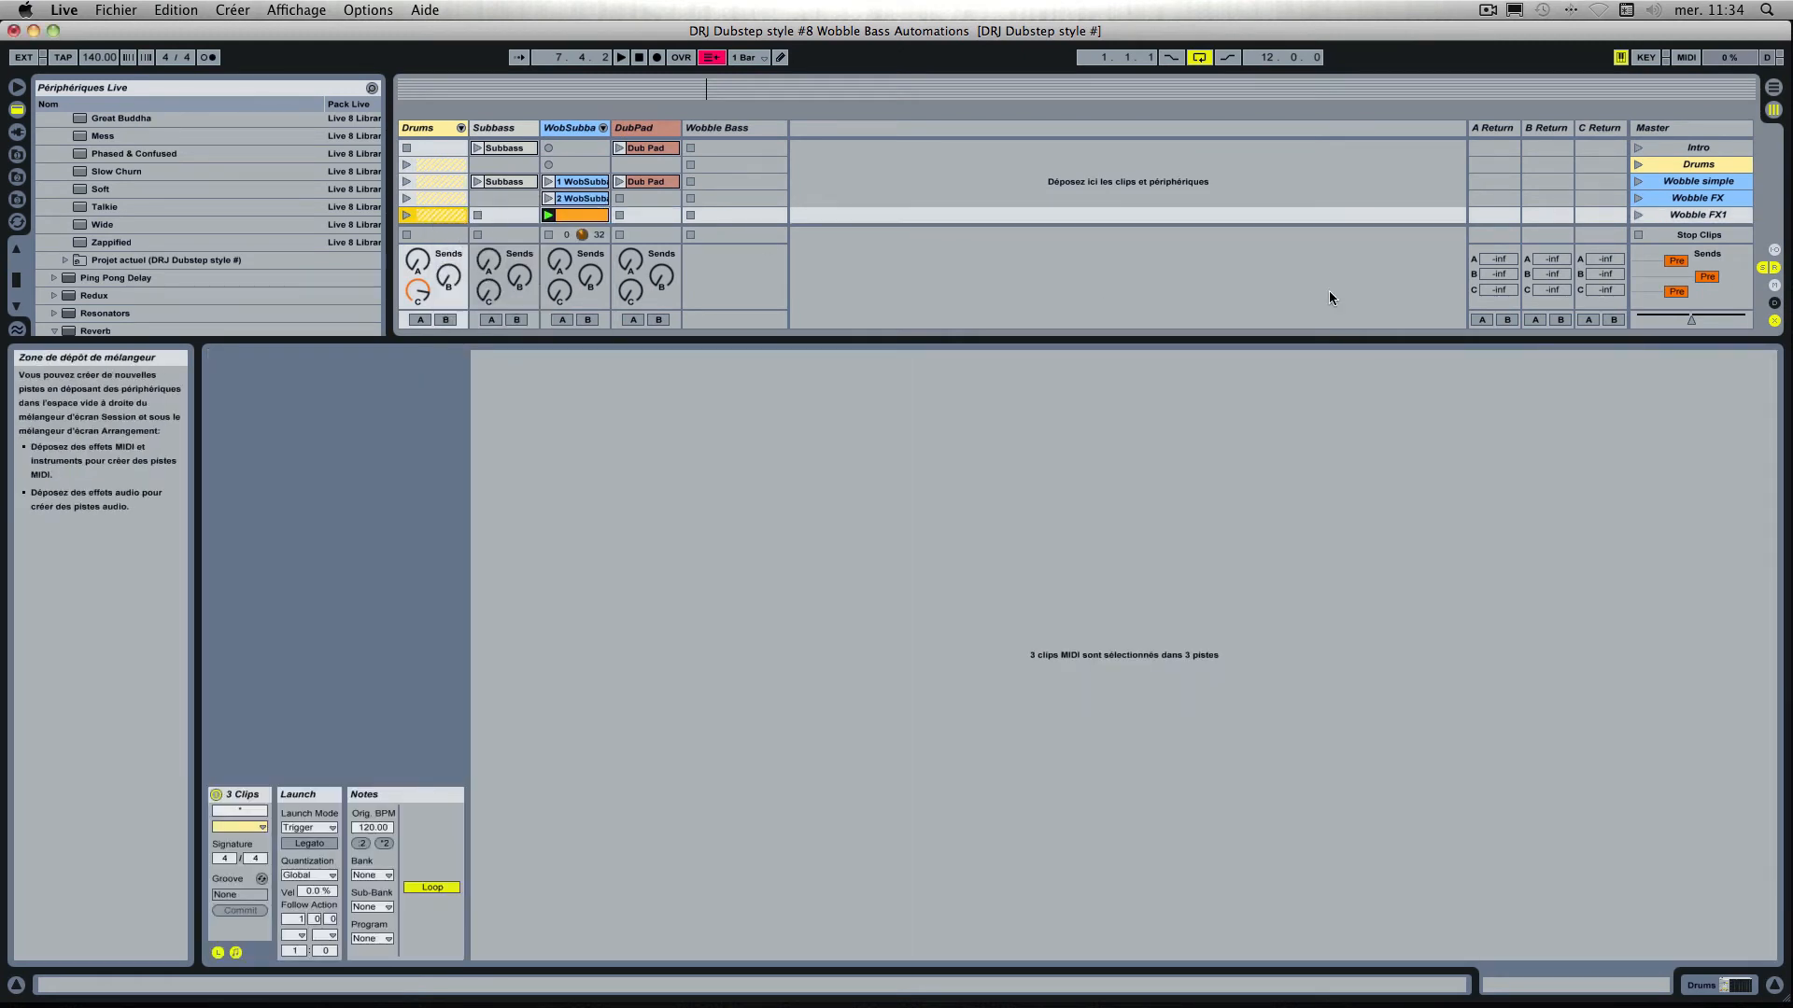
pyautogui.click(1638, 215)
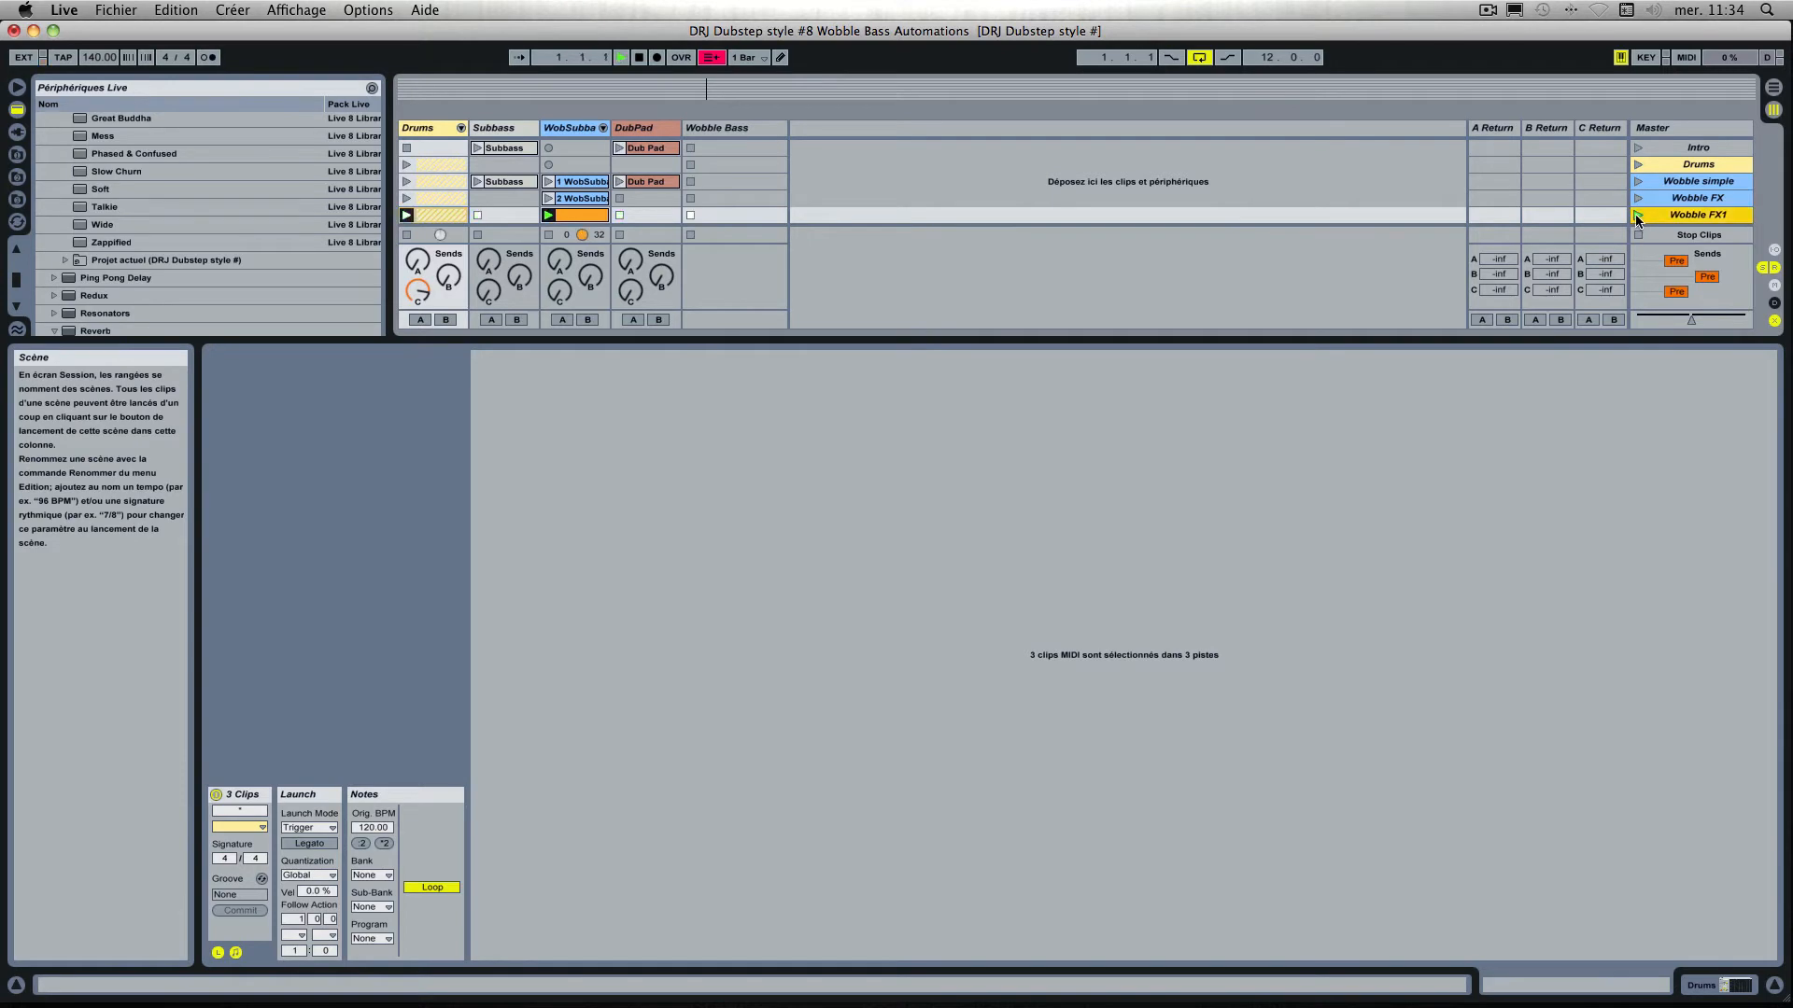
# Reopen the WobSubbass clip in Wobble FX1, raise its LFO Sync envelope vertically to 33.1 % at bar 8, and play it.
pyautogui.click(588, 215)
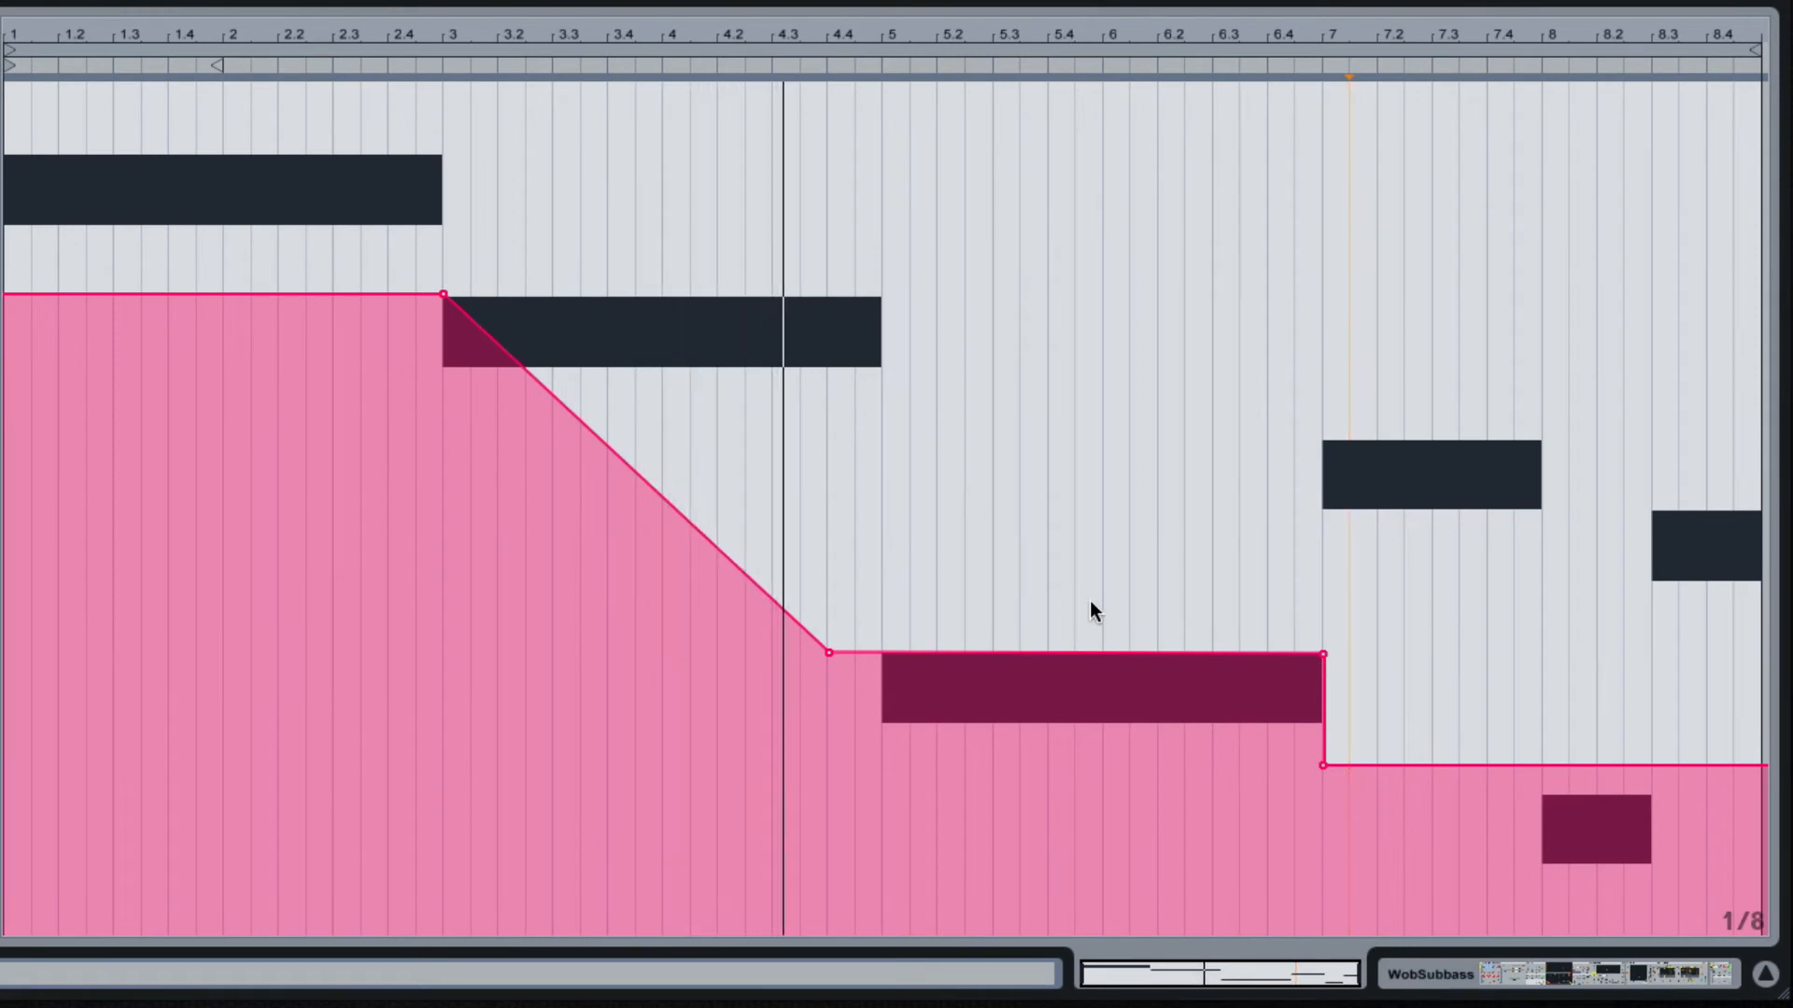
pyautogui.click(1540, 764)
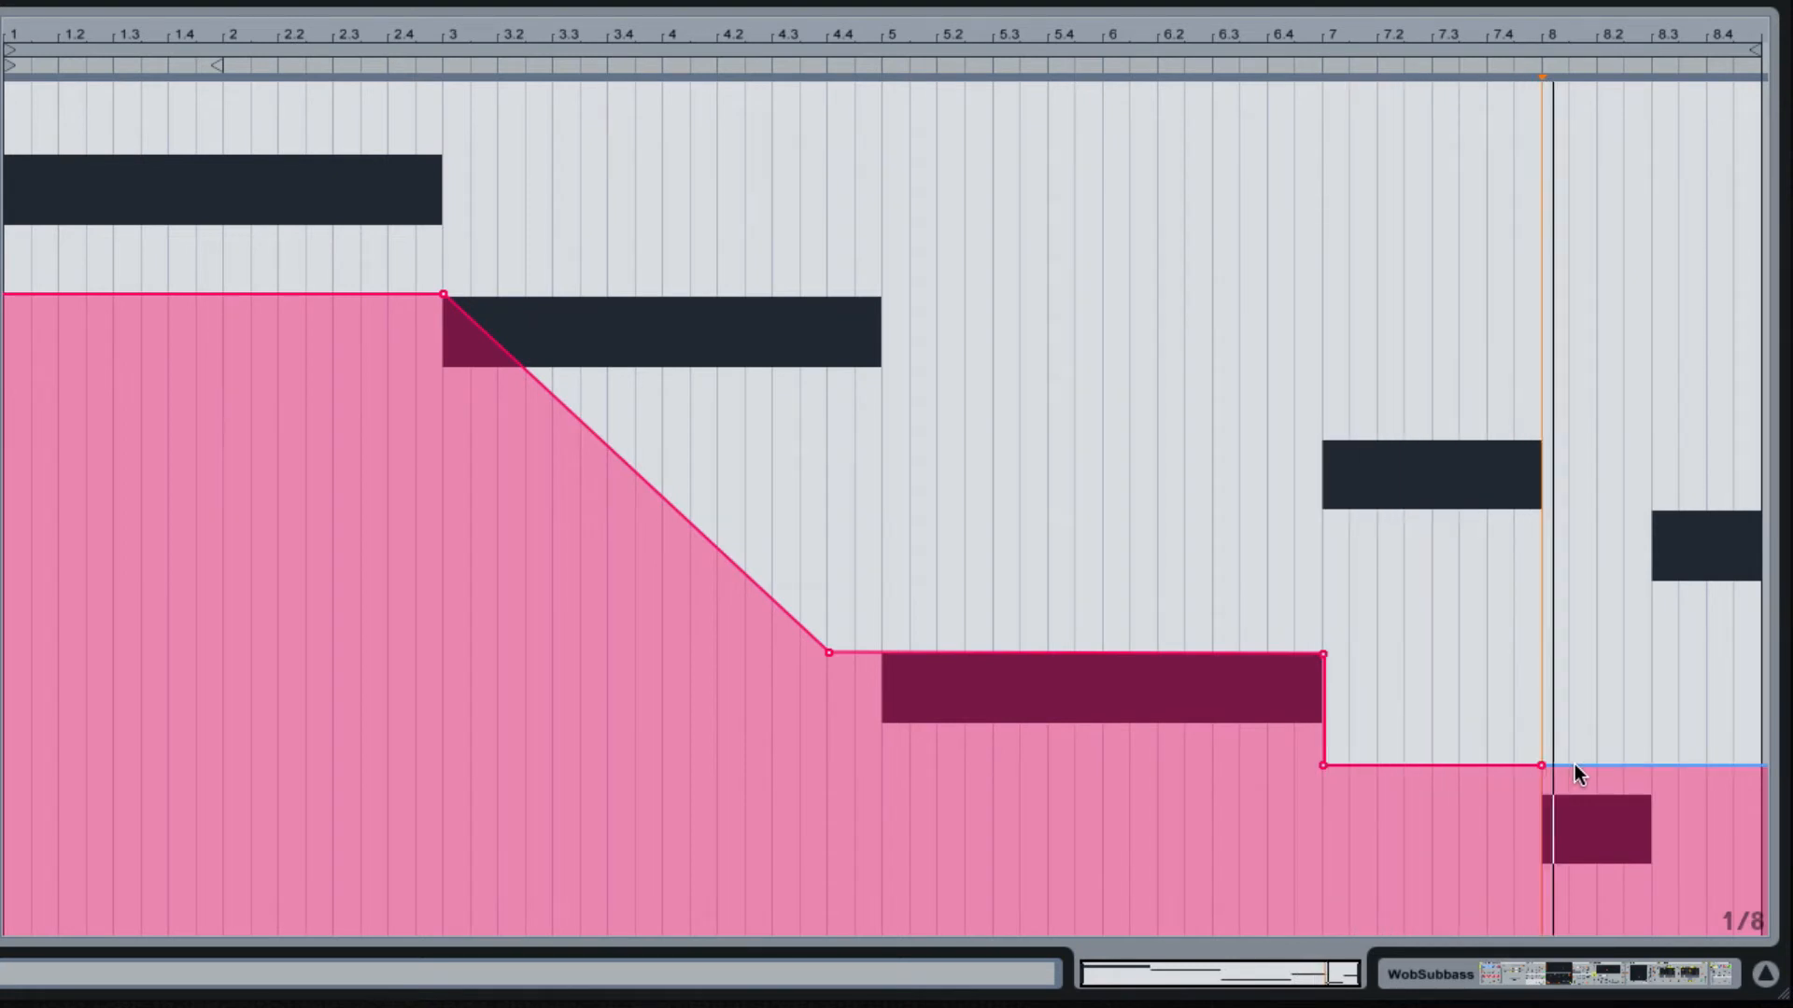
pyautogui.moveTo(1572, 764); pyautogui.dragTo(1571, 669)
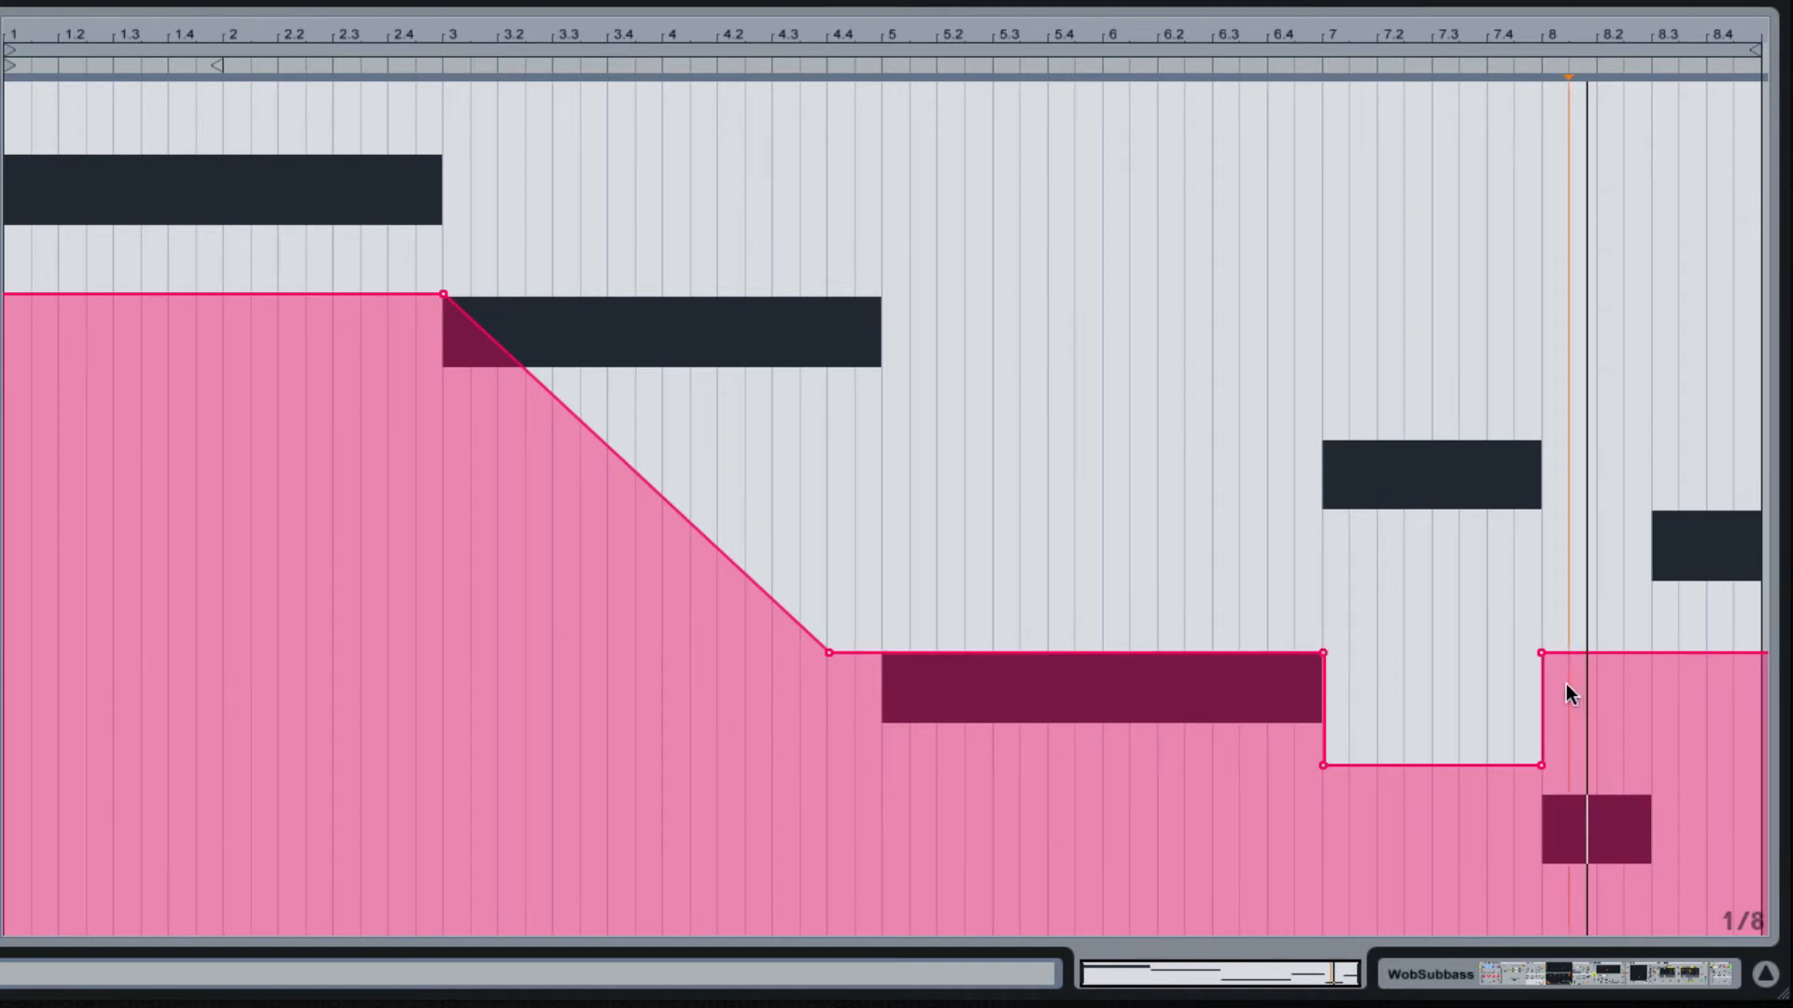
pyautogui.press('space')
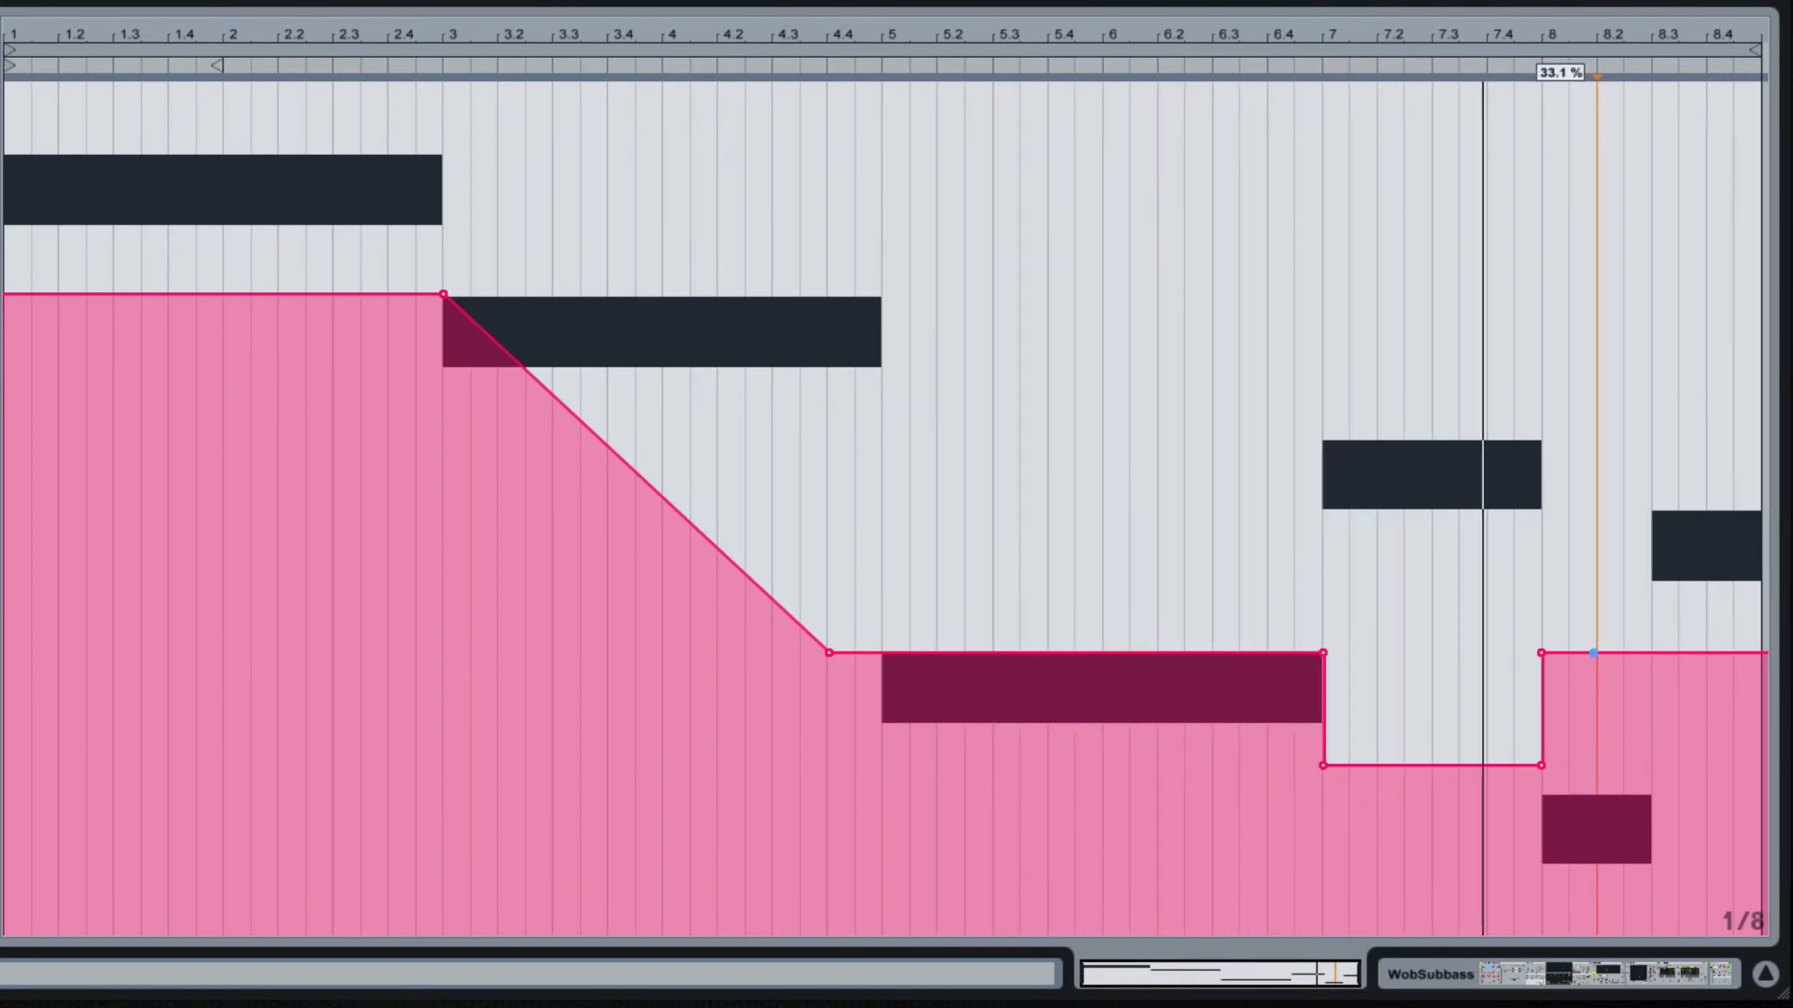
# Add a vertical jump in the LFO Sync envelope from 33.1 % to 75.2 % at 8.2 and play the clip.
pyautogui.click(1596, 653)
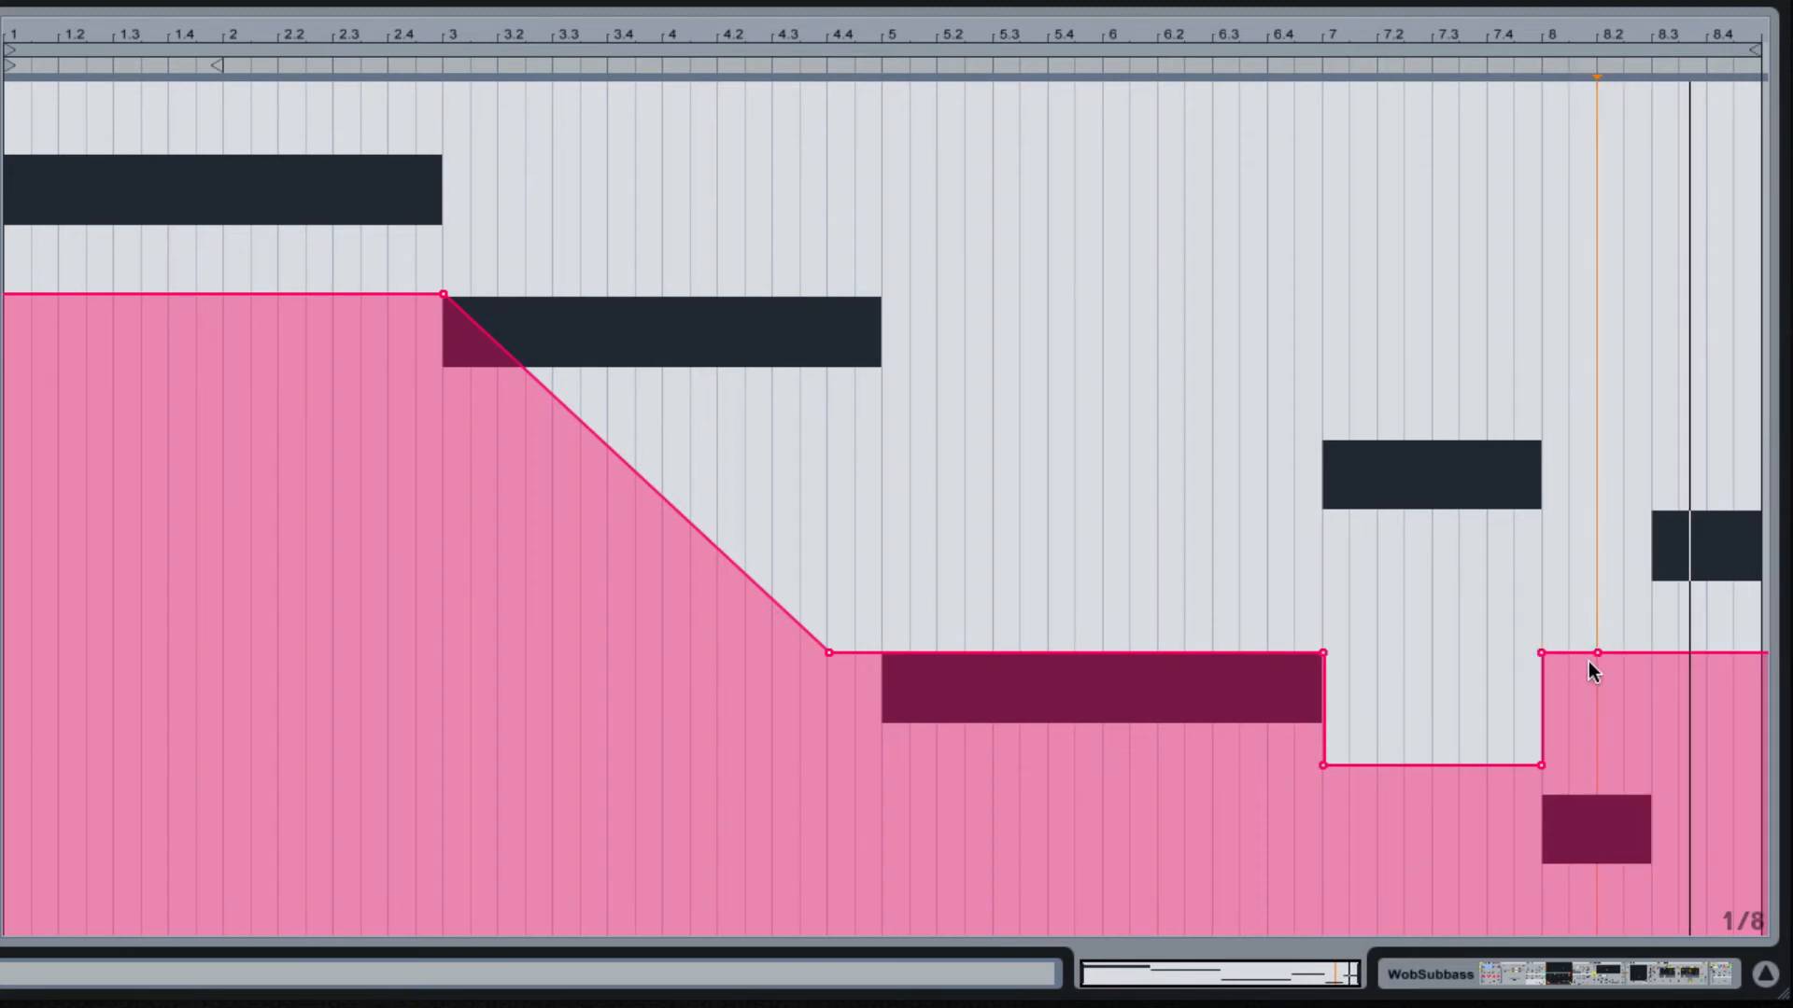
pyautogui.moveTo(1623, 653); pyautogui.dragTo(1598, 298)
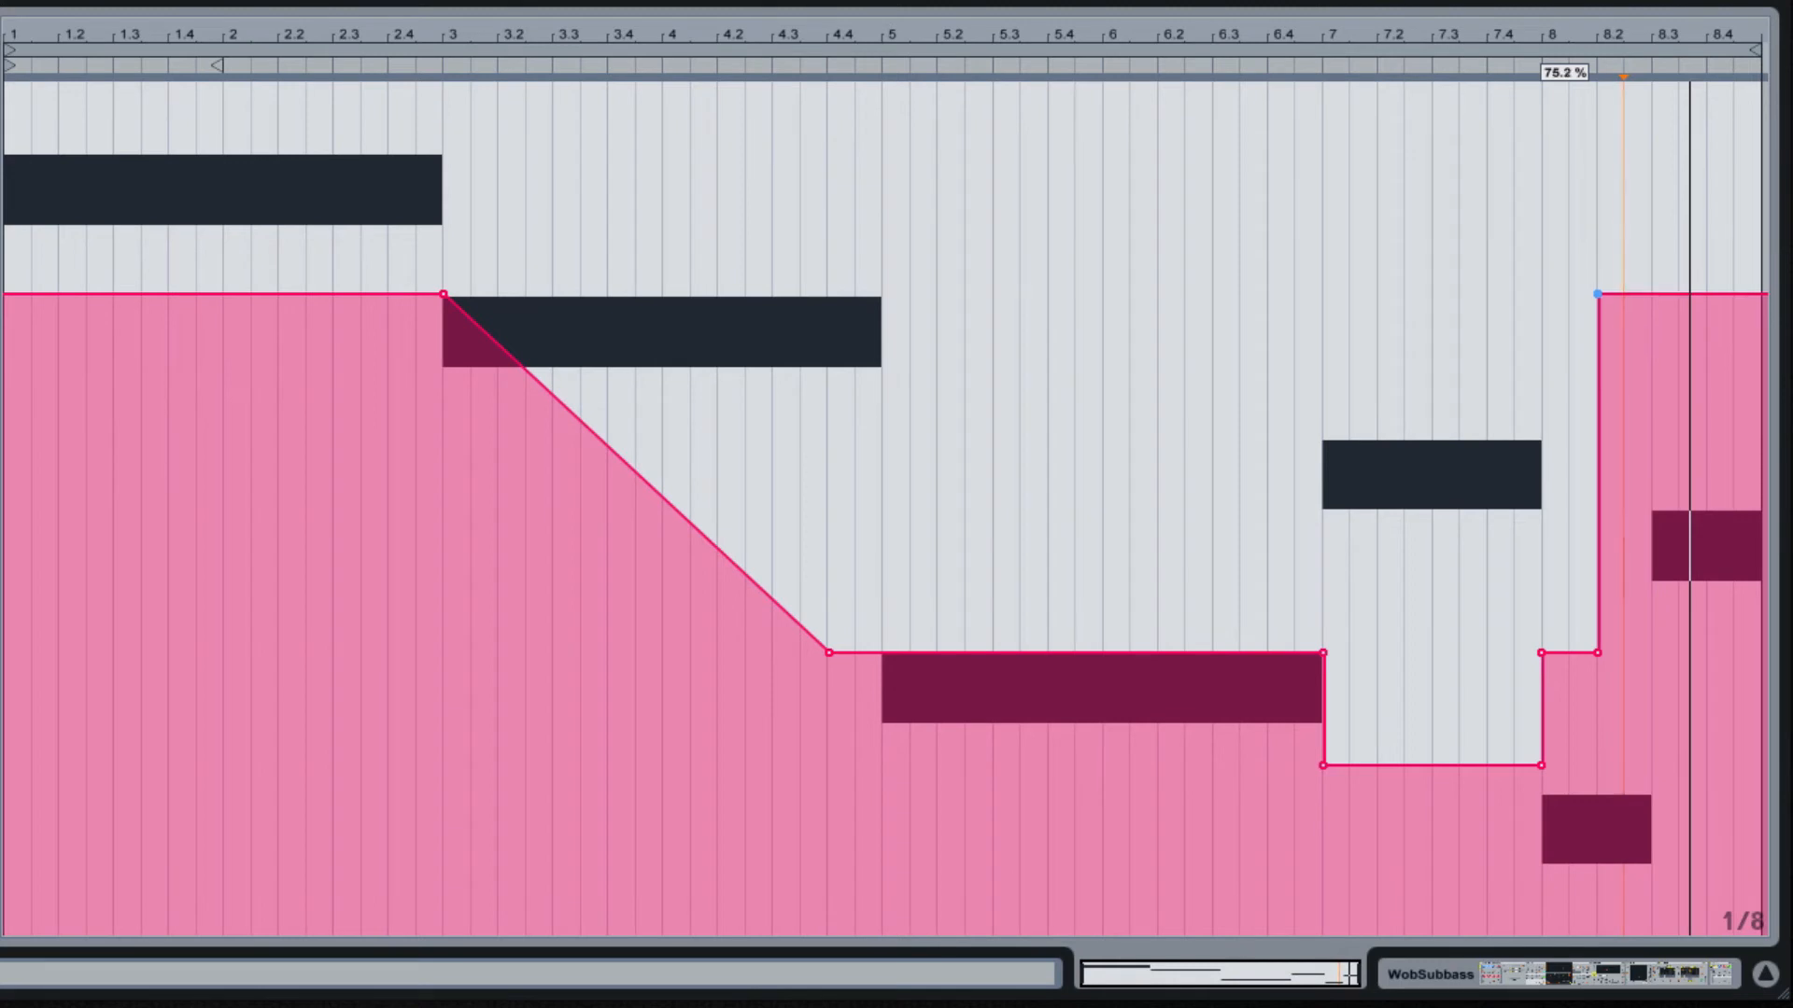
pyautogui.press('space')
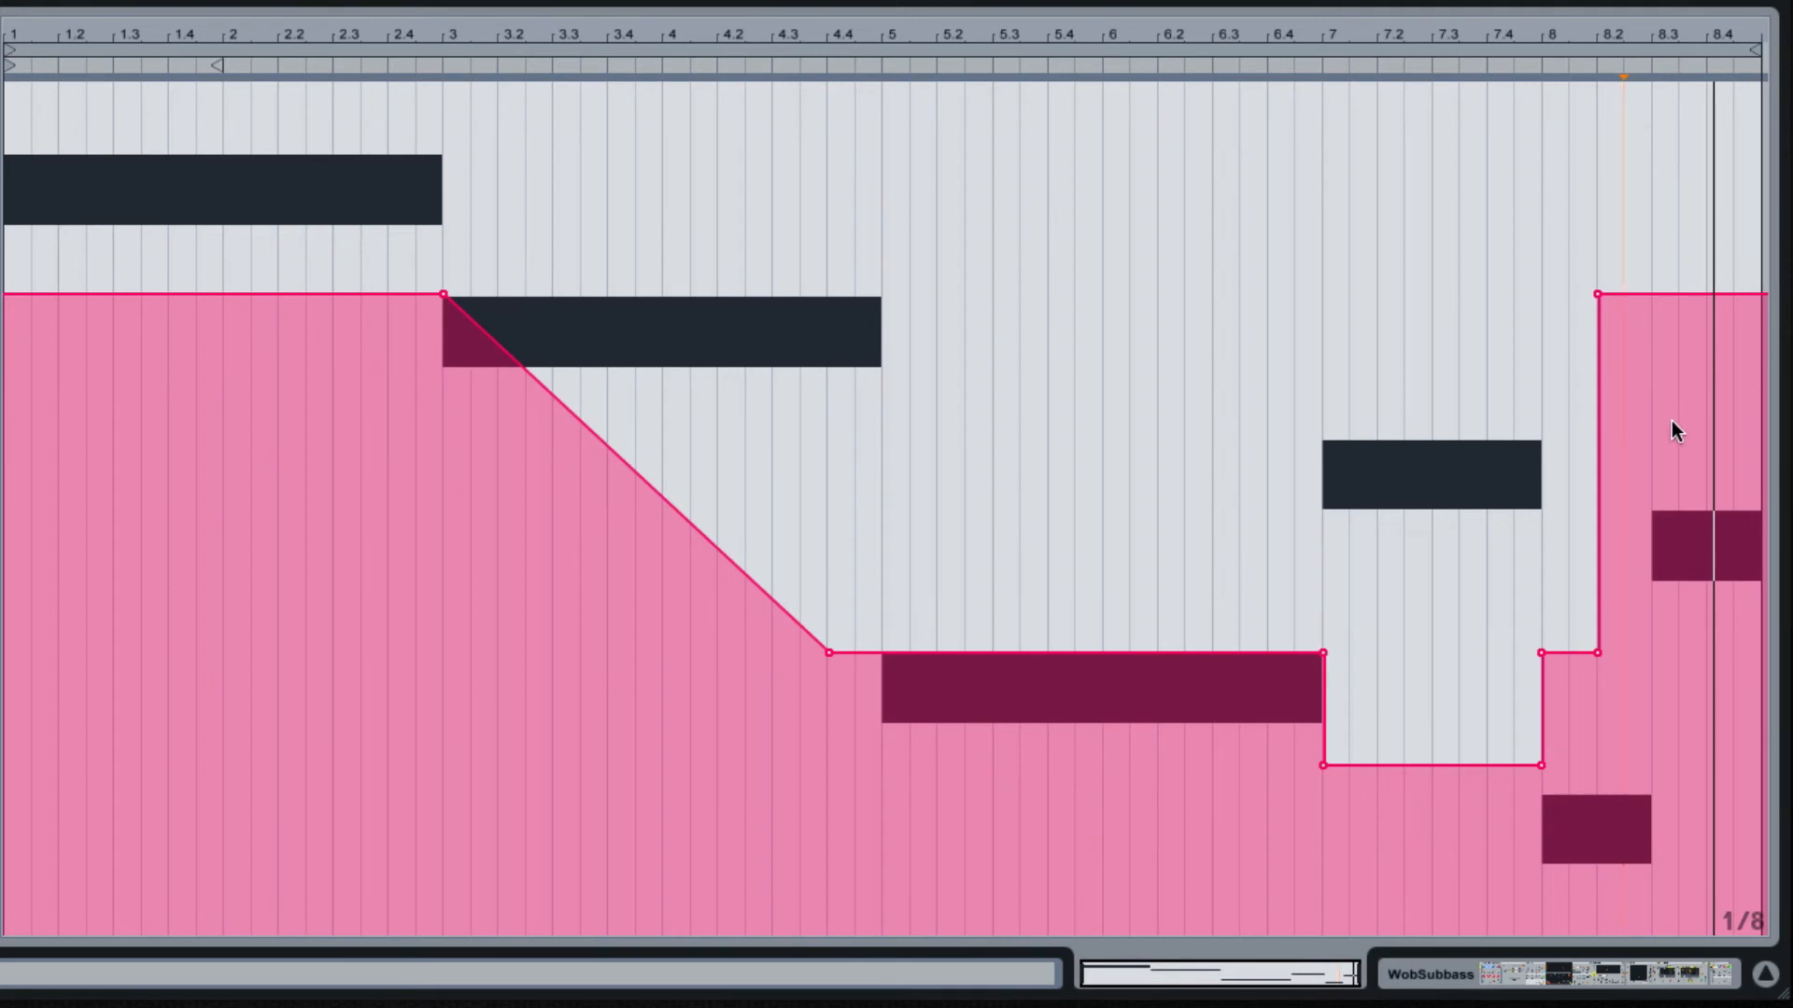
# Drop the LFO Sync envelope vertically to 8.60 % at 8.3, over the clip's last note, and play the clip.
pyautogui.click(1651, 294)
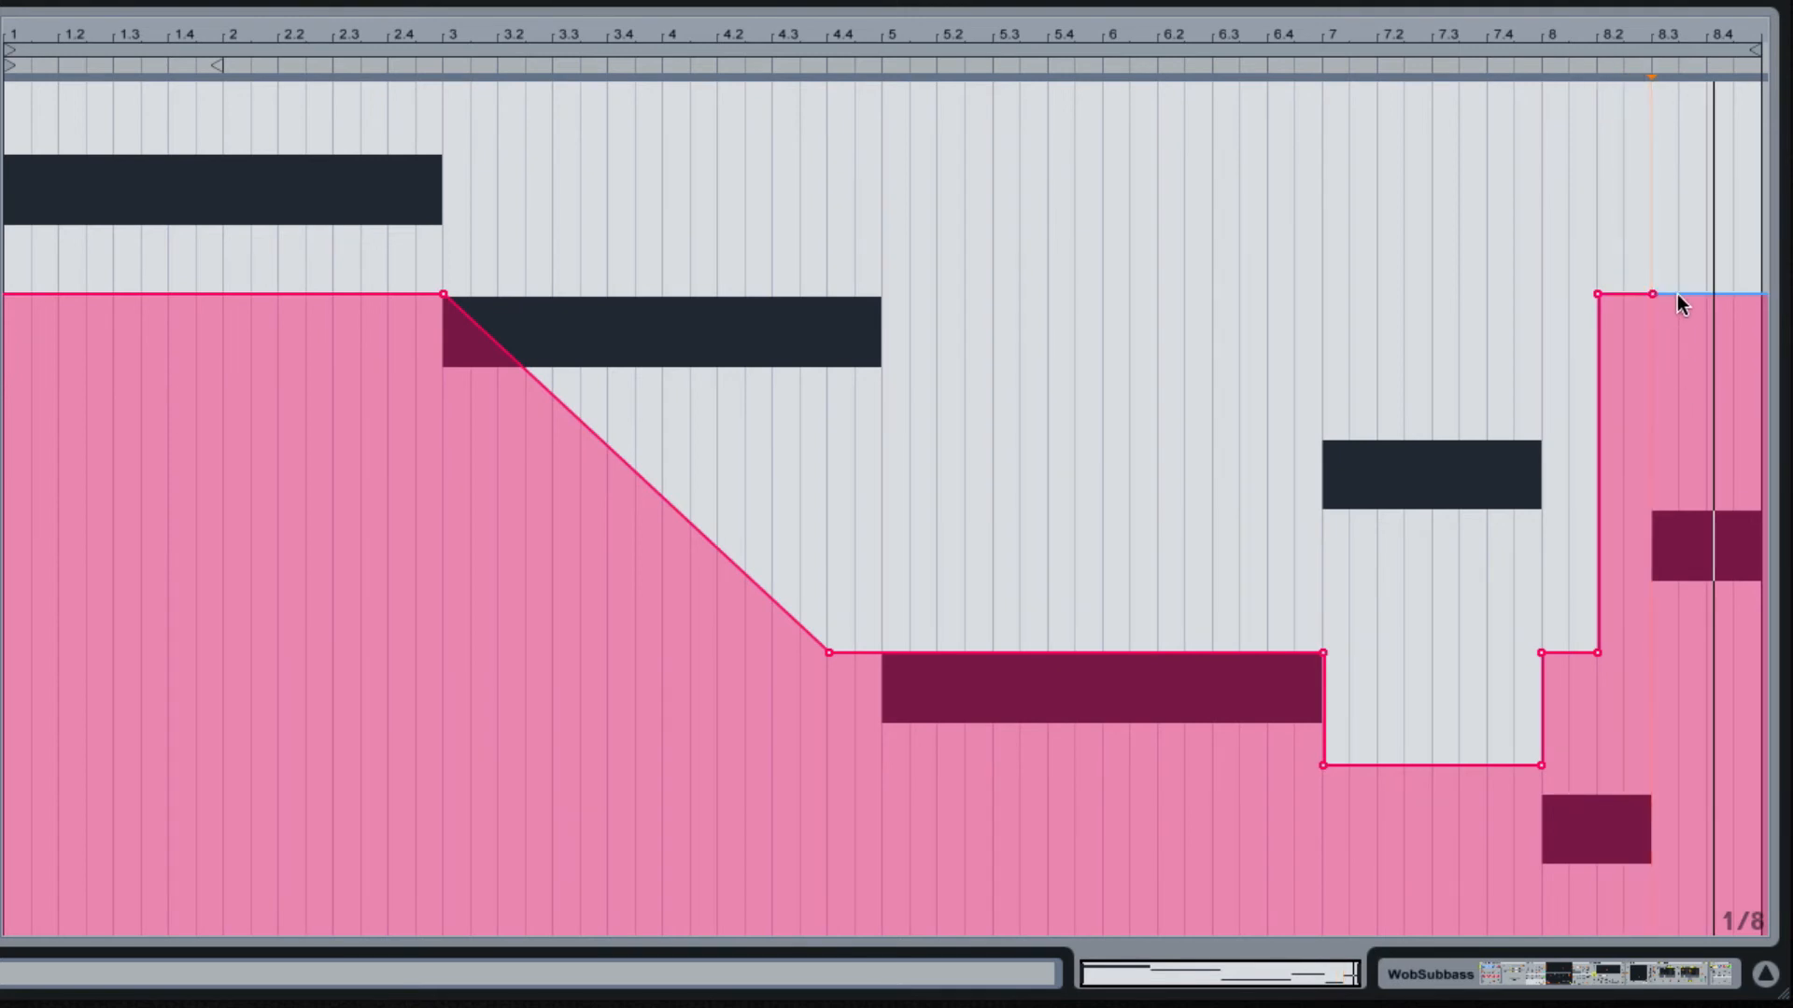
pyautogui.click(1678, 294)
pyautogui.moveTo(1678, 294); pyautogui.dragTo(1651, 373)
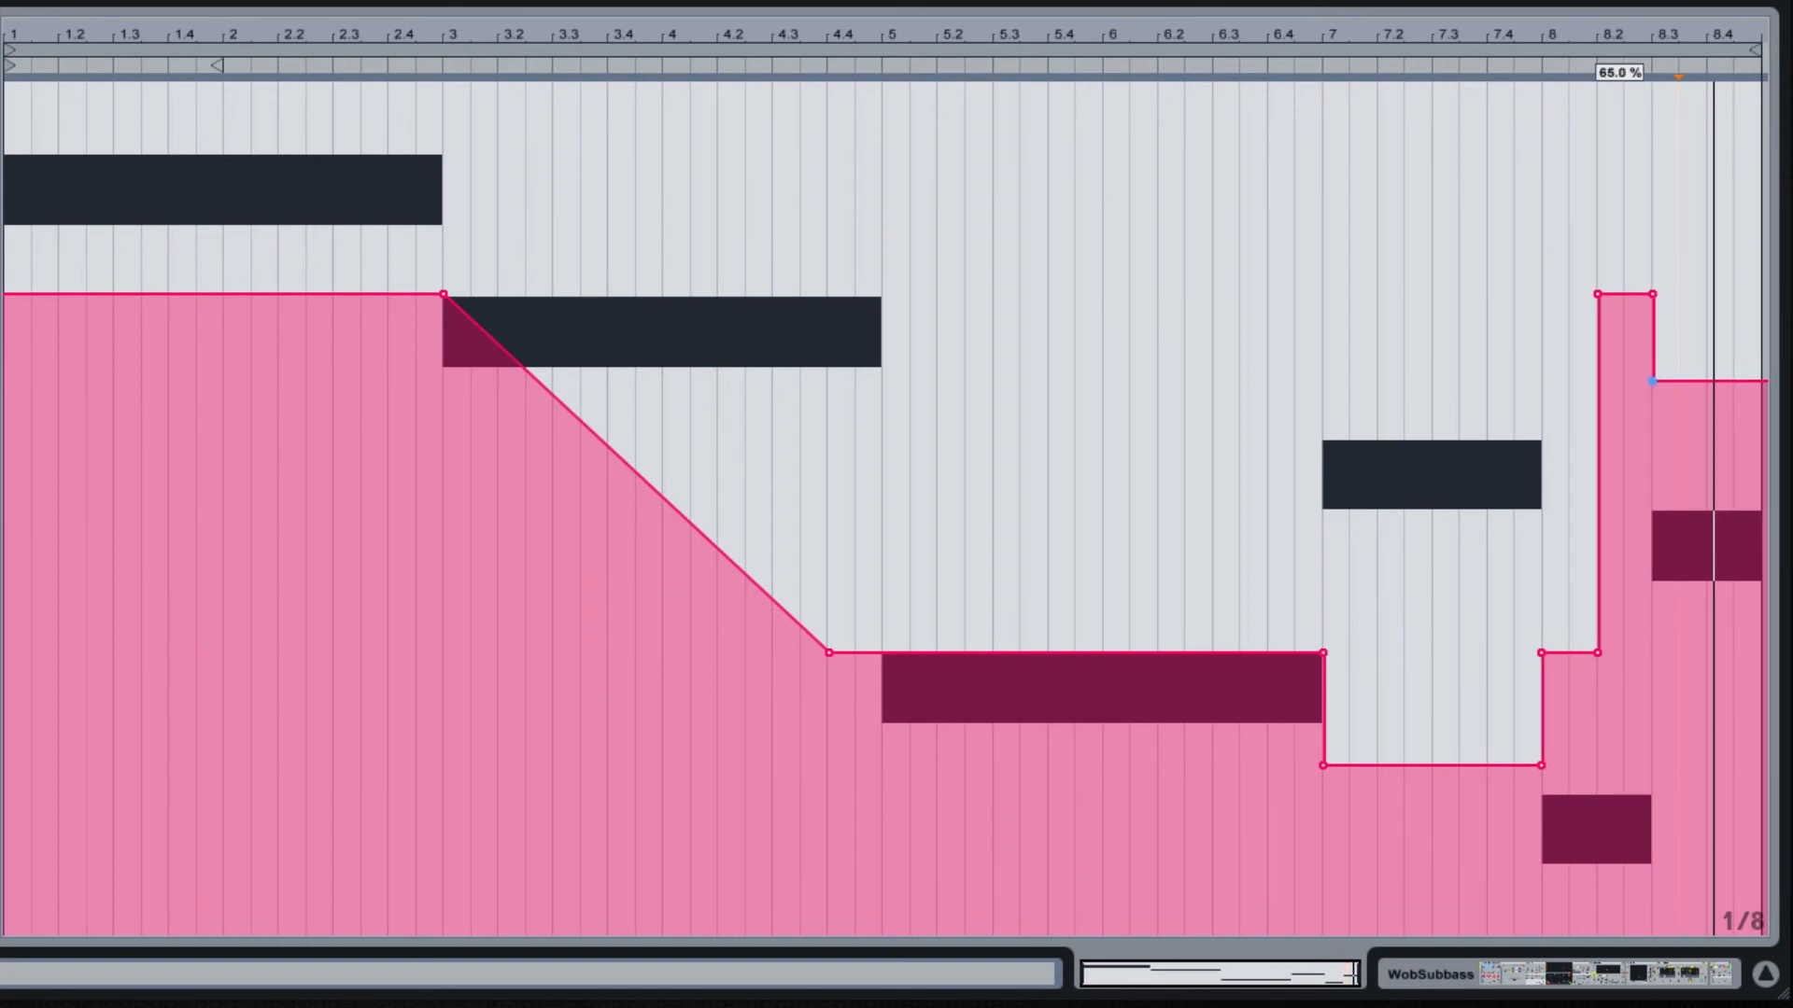
pyautogui.moveTo(1652, 405); pyautogui.dragTo(1654, 850)
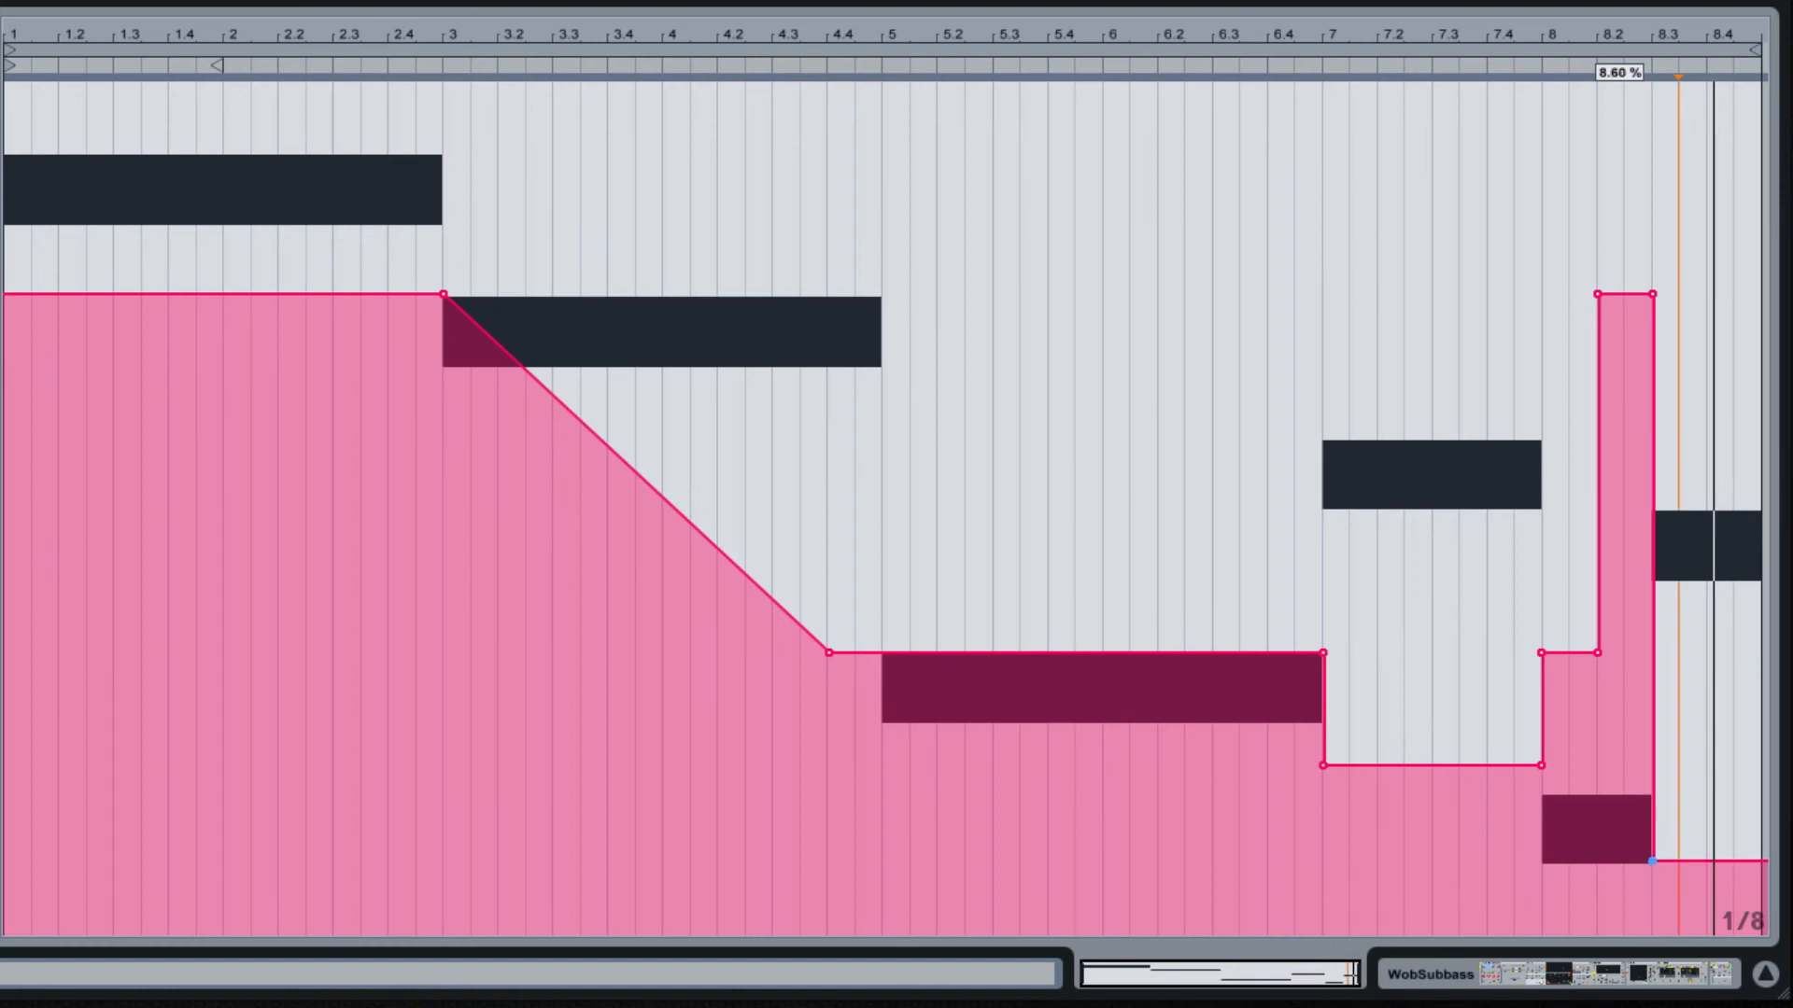
pyautogui.press('space')
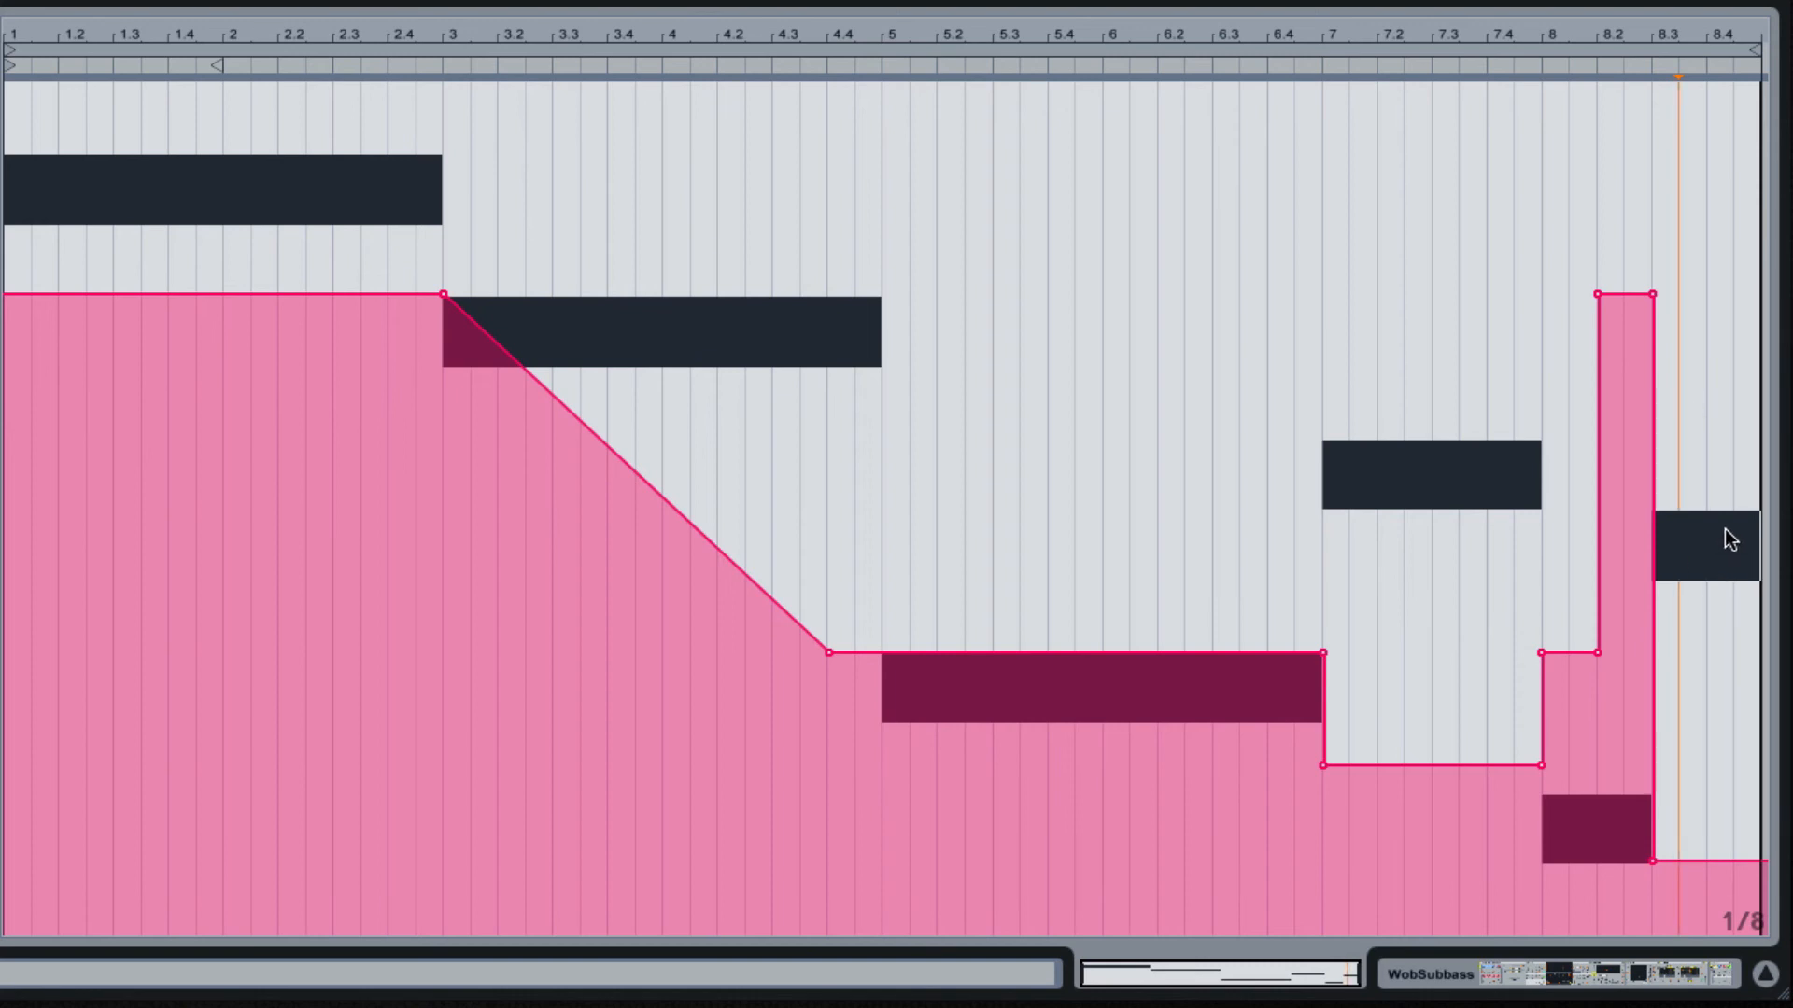
# Add a breakpoint at 8.4.3 and raise it to 33.1 % so the LFO Sync envelope ramps up, then play the clip.
pyautogui.click(1733, 860)
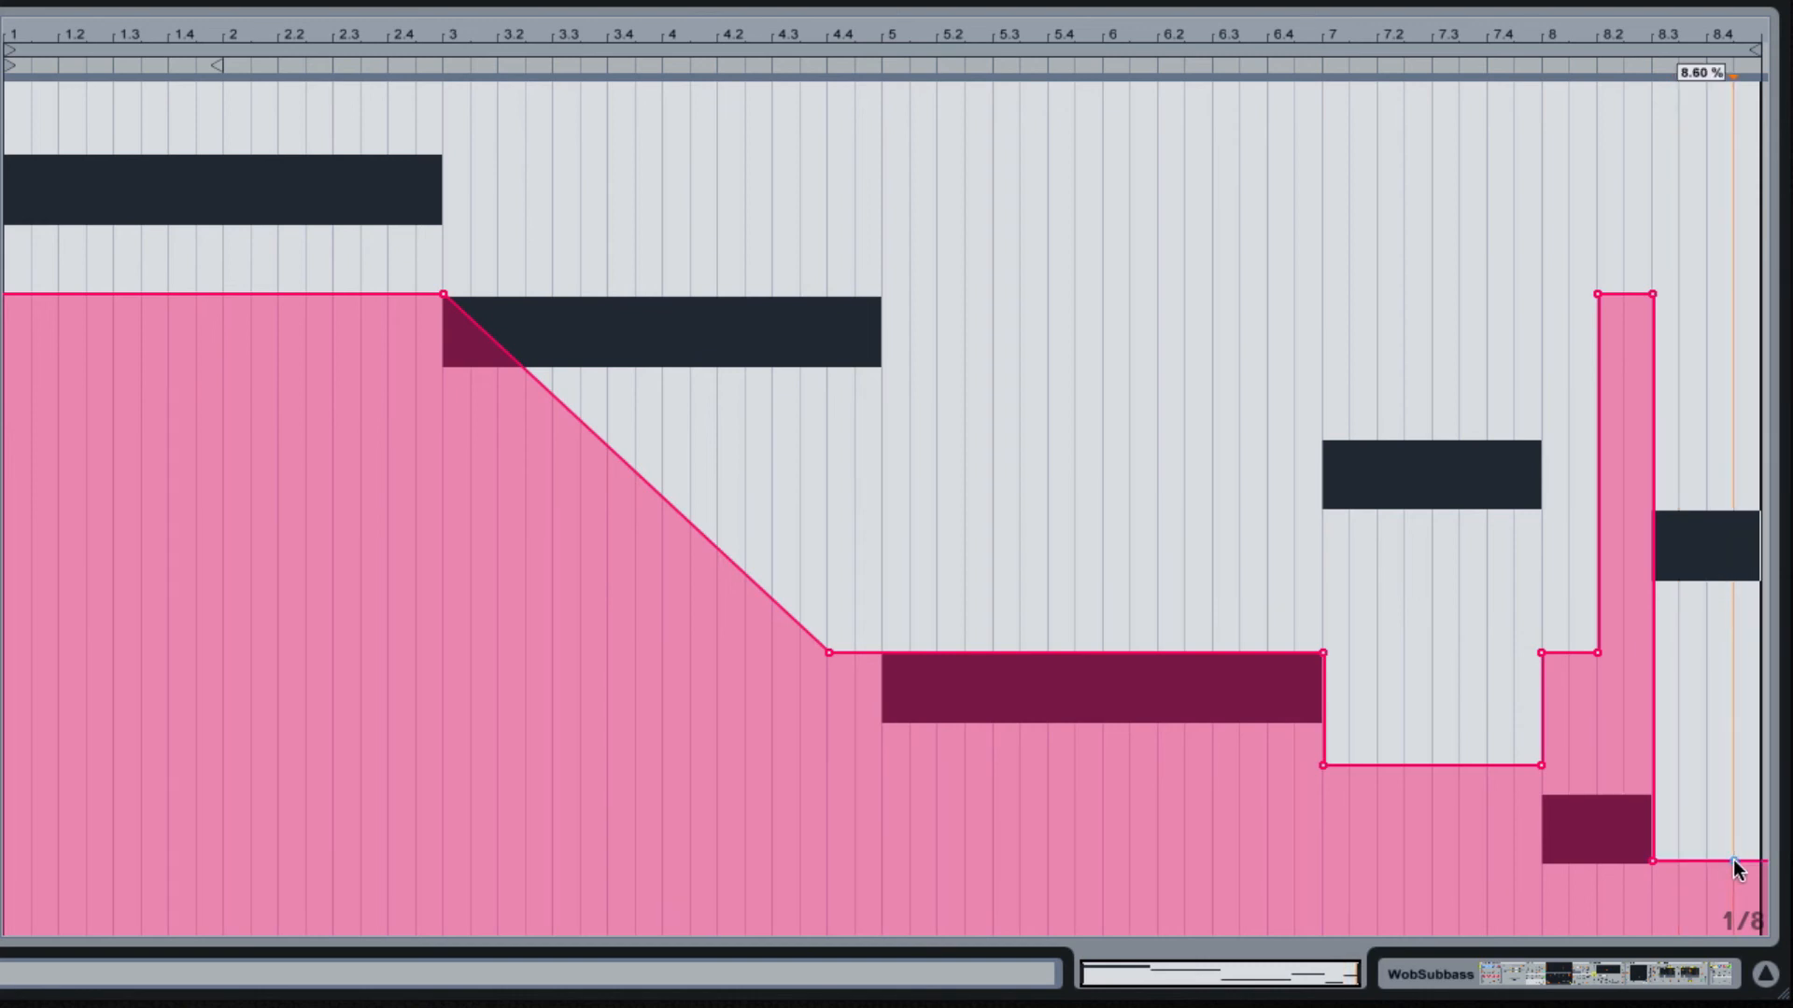
pyautogui.moveTo(1733, 859); pyautogui.dragTo(1738, 615)
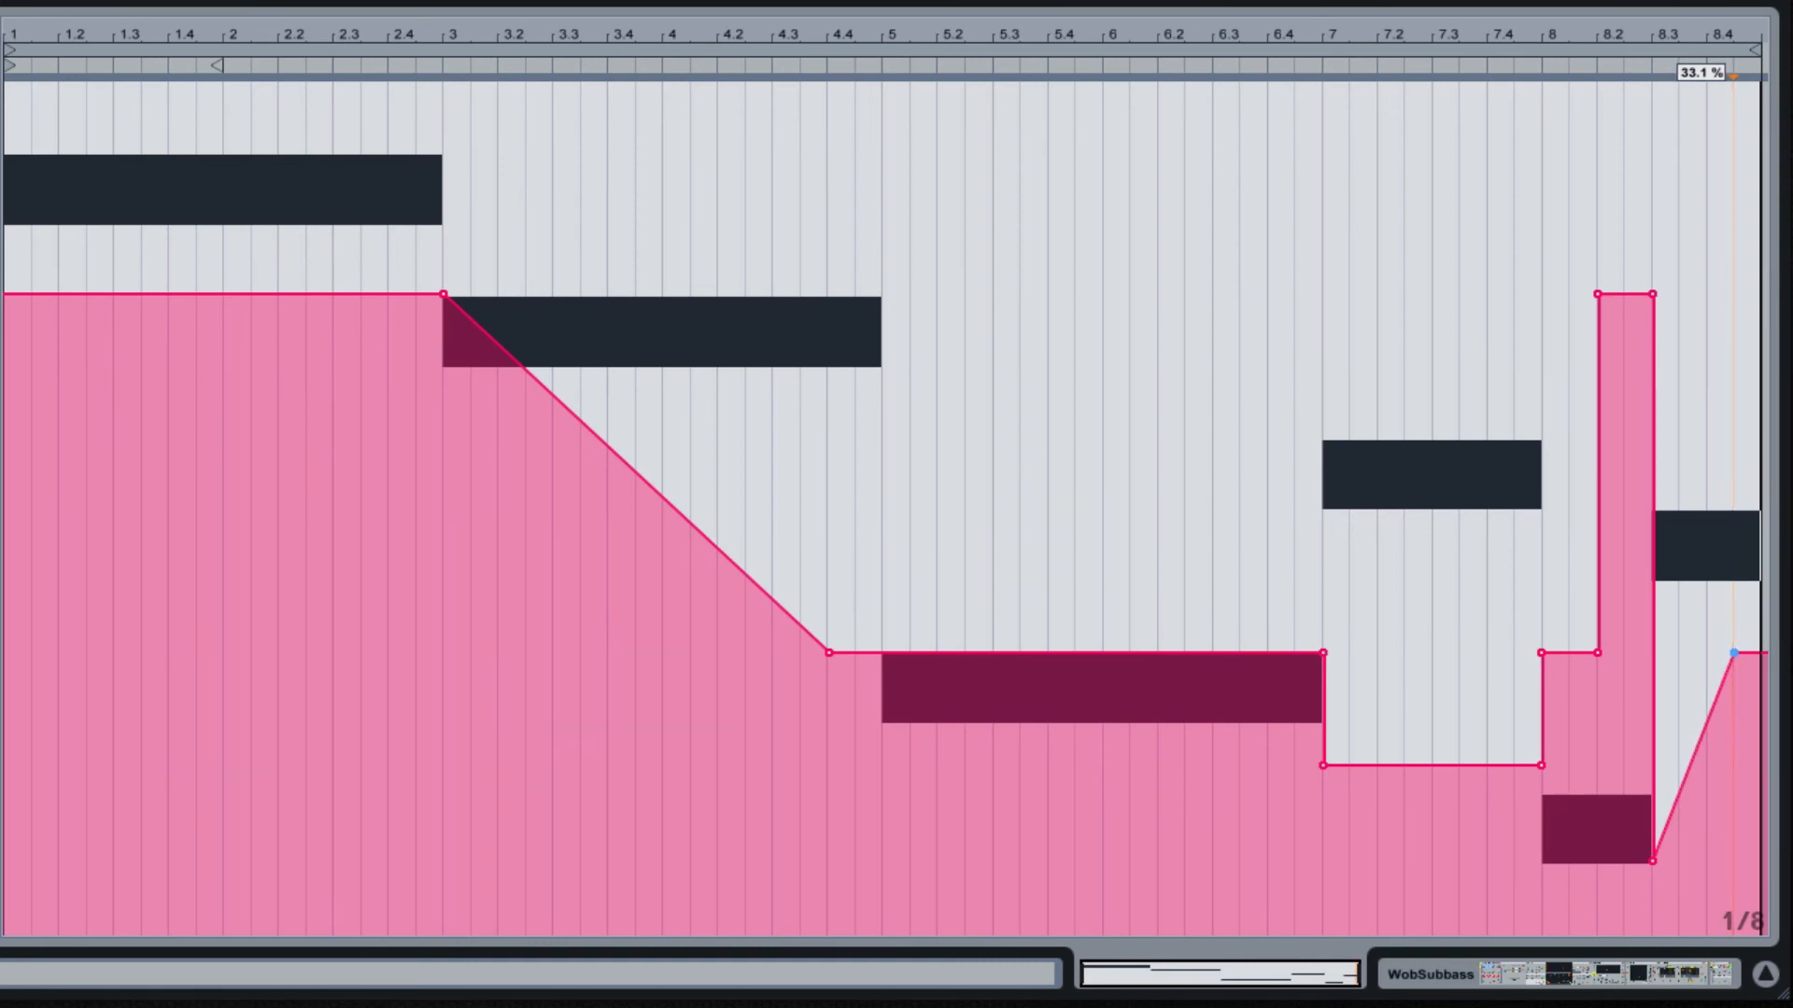
pyautogui.press('space')
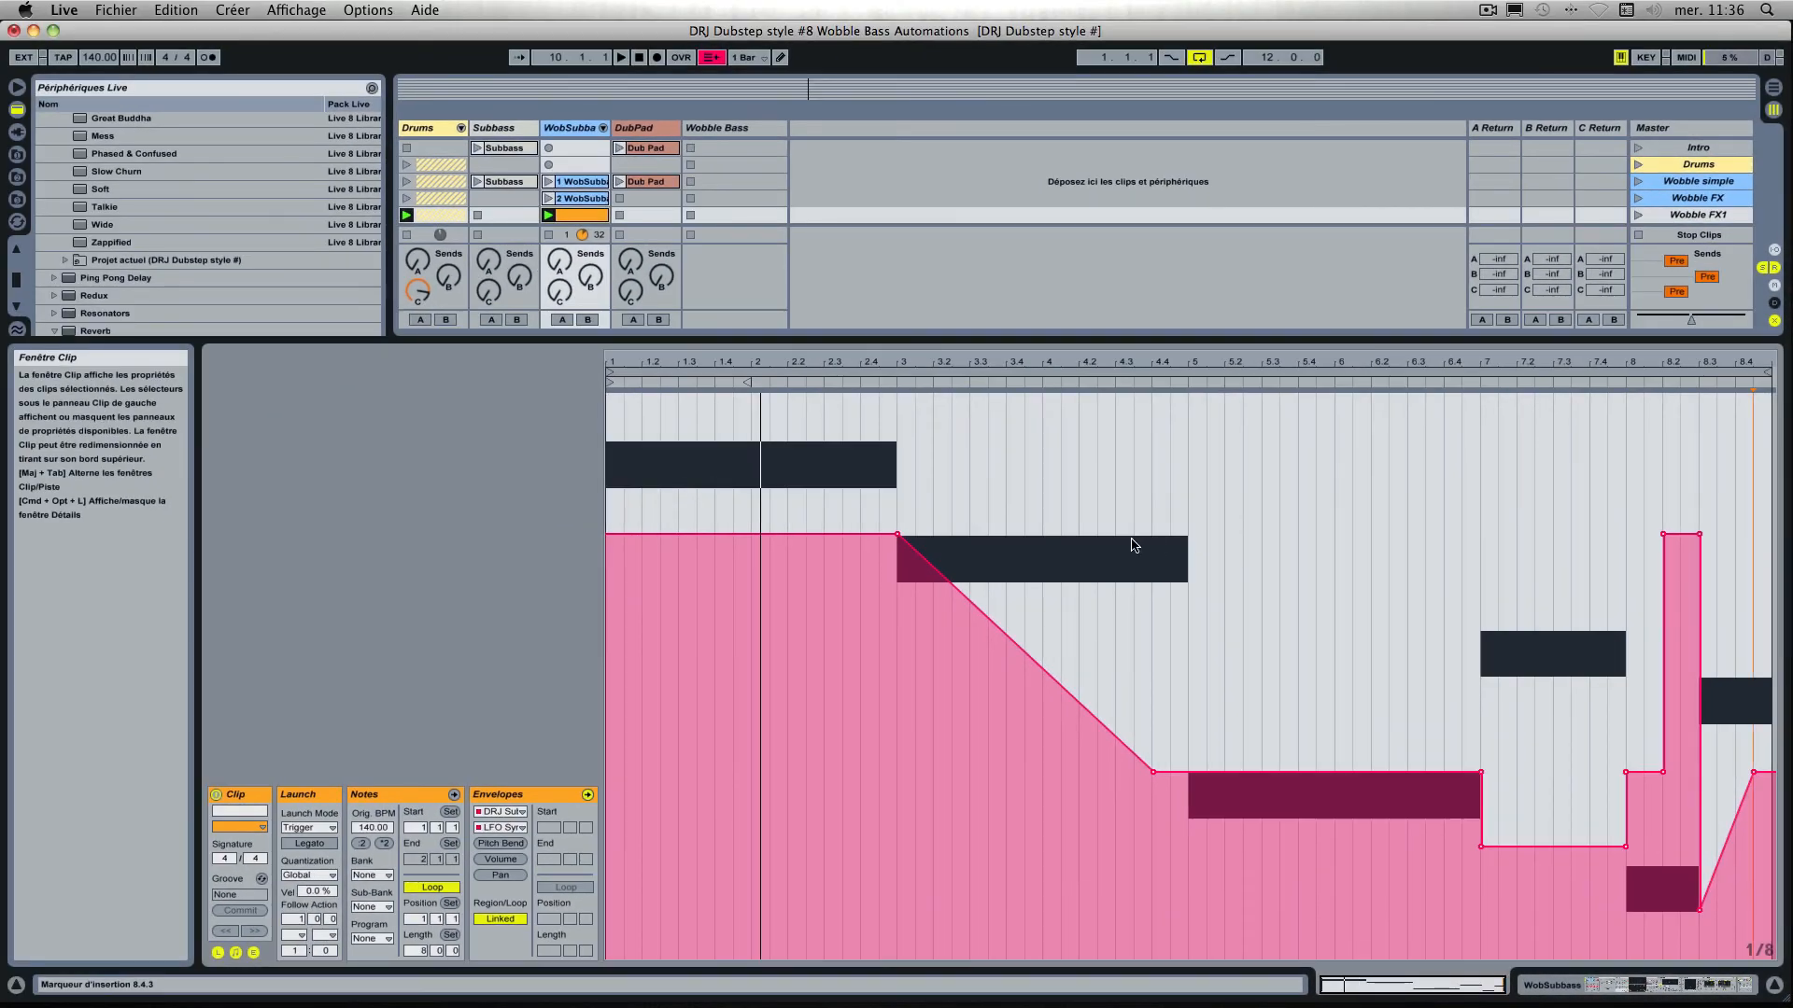
pyautogui.click(503, 827)
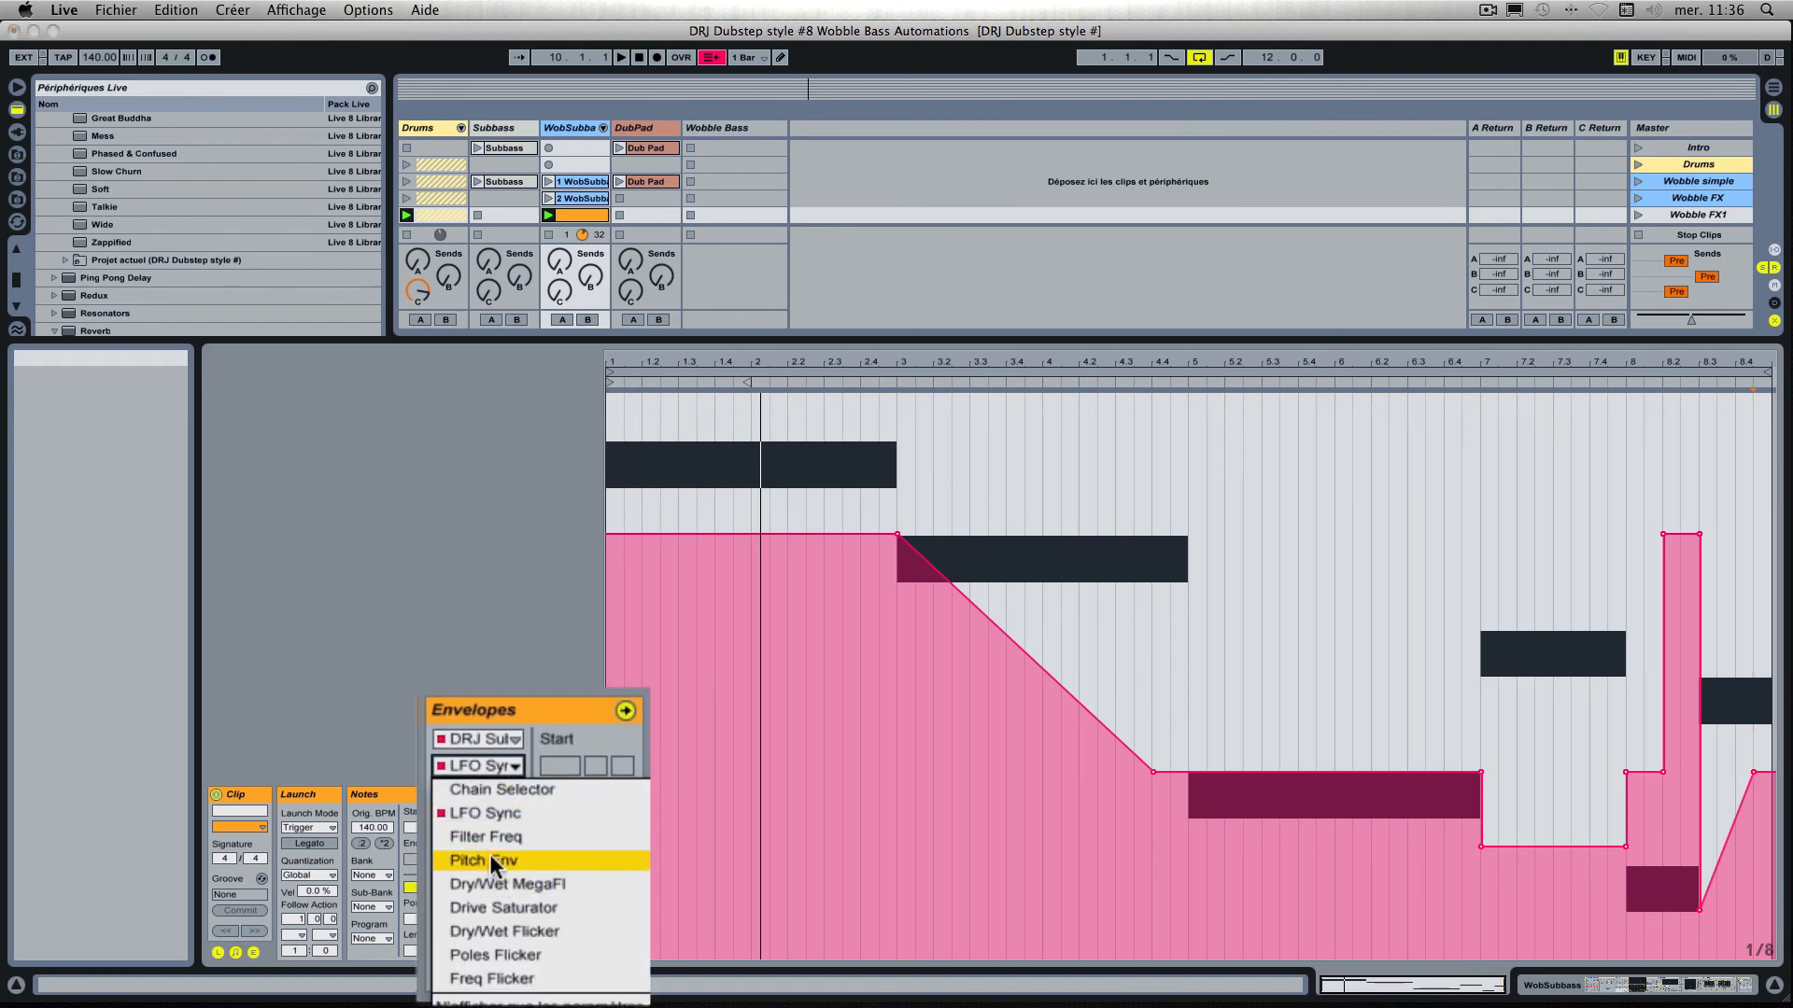
pyautogui.click(534, 634)
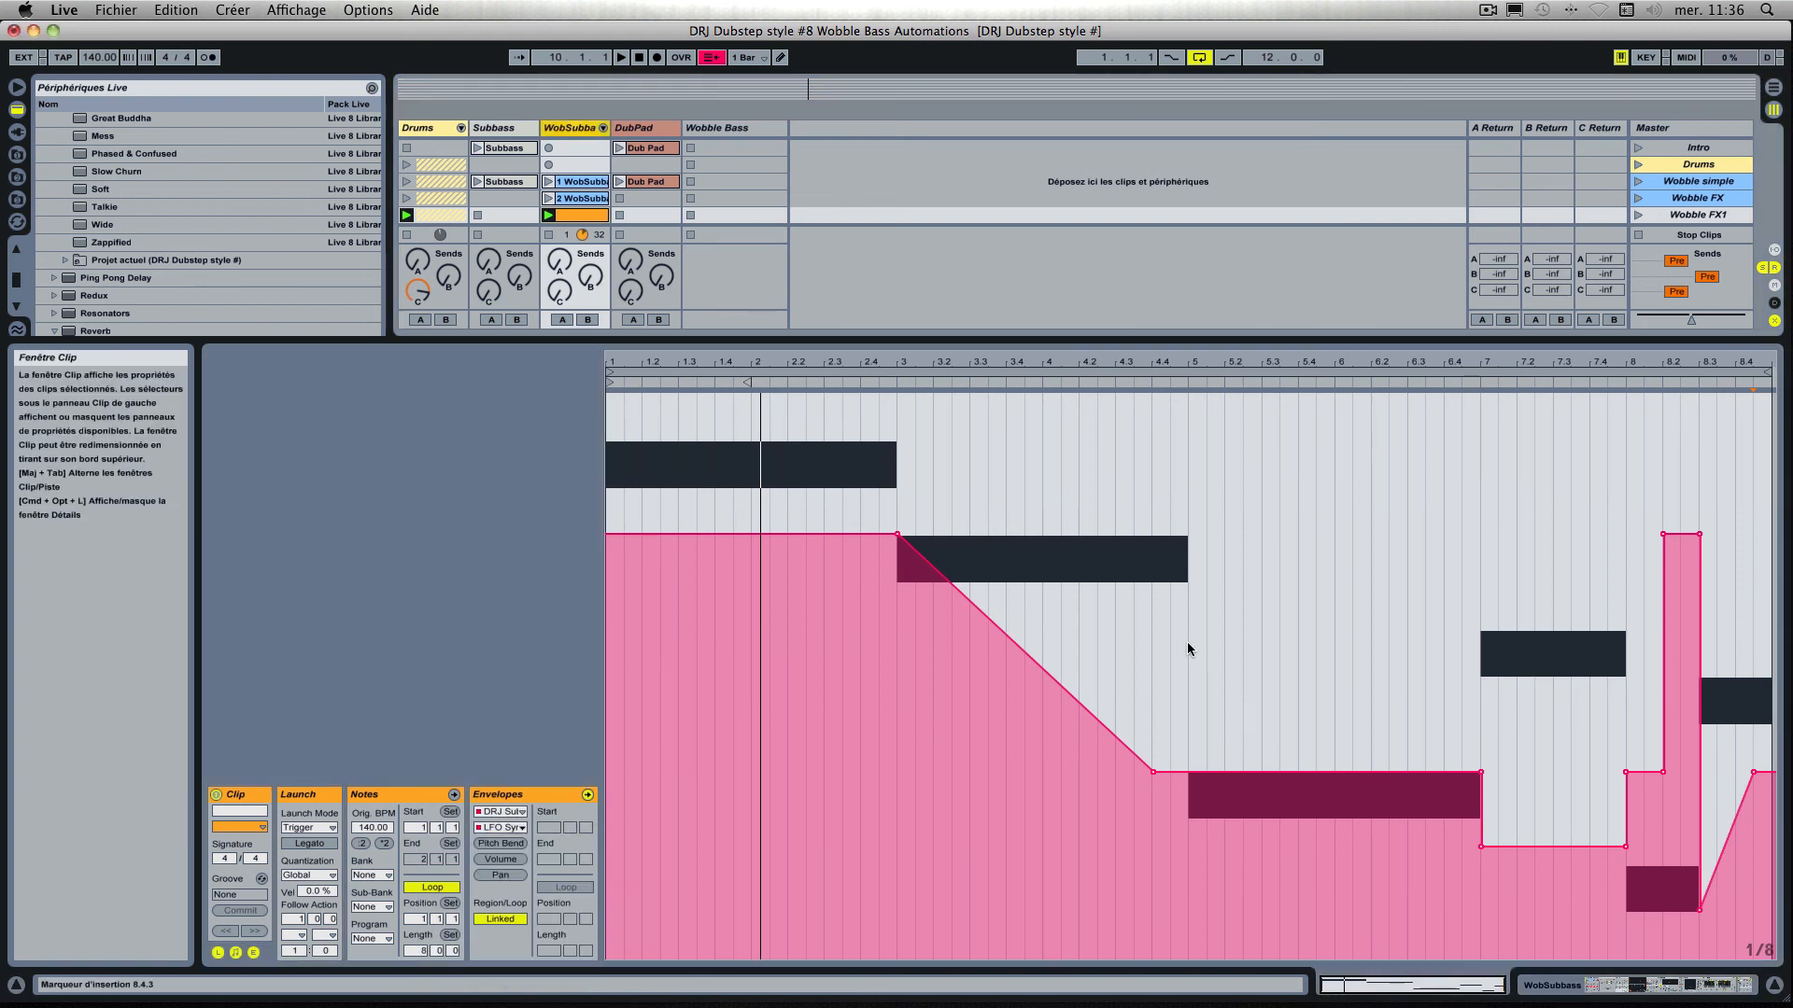